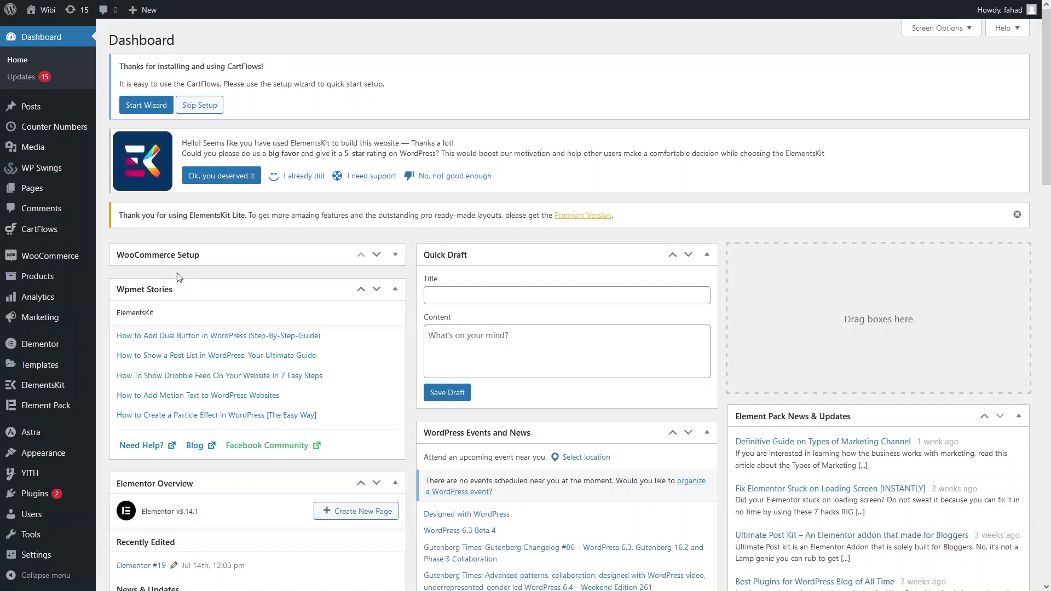
- Search the plugin directory for 'variation swatches', then install and activate Variation Swatches for WooCommerce
mouse_move(99, 503)
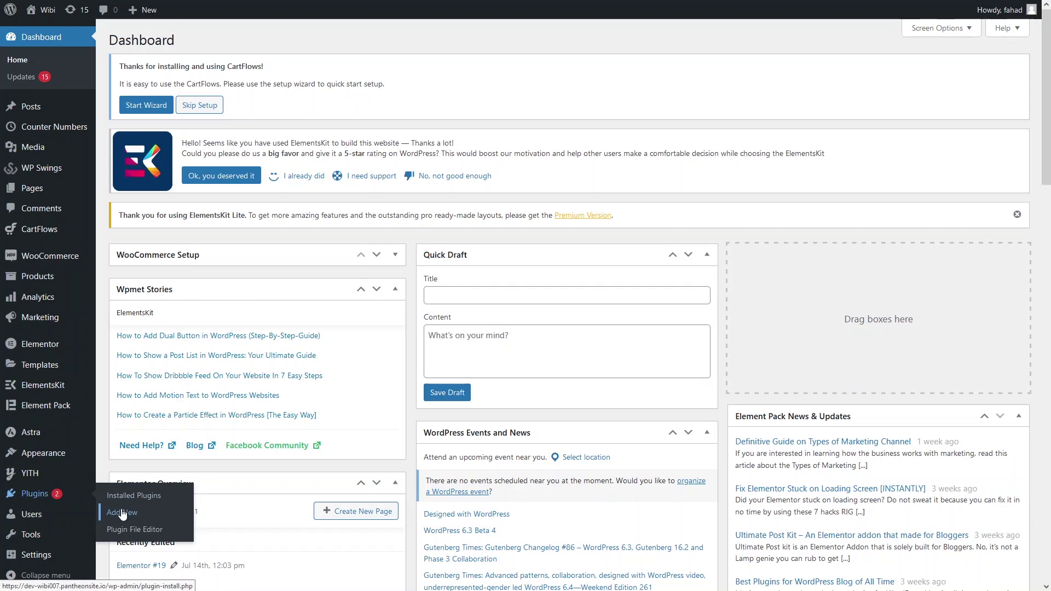
left_click(123, 515)
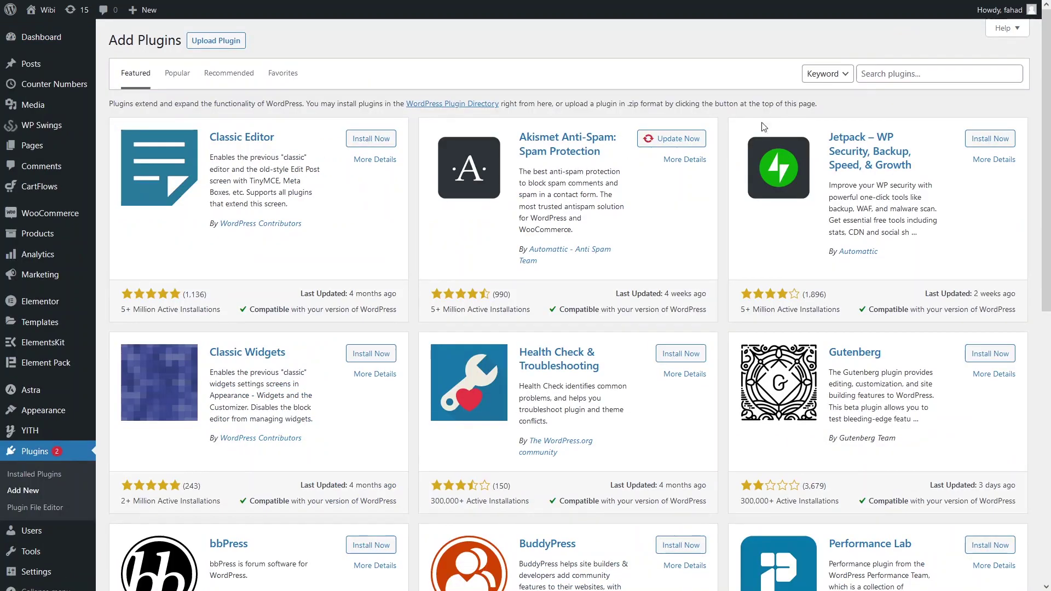
left_click(868, 74)
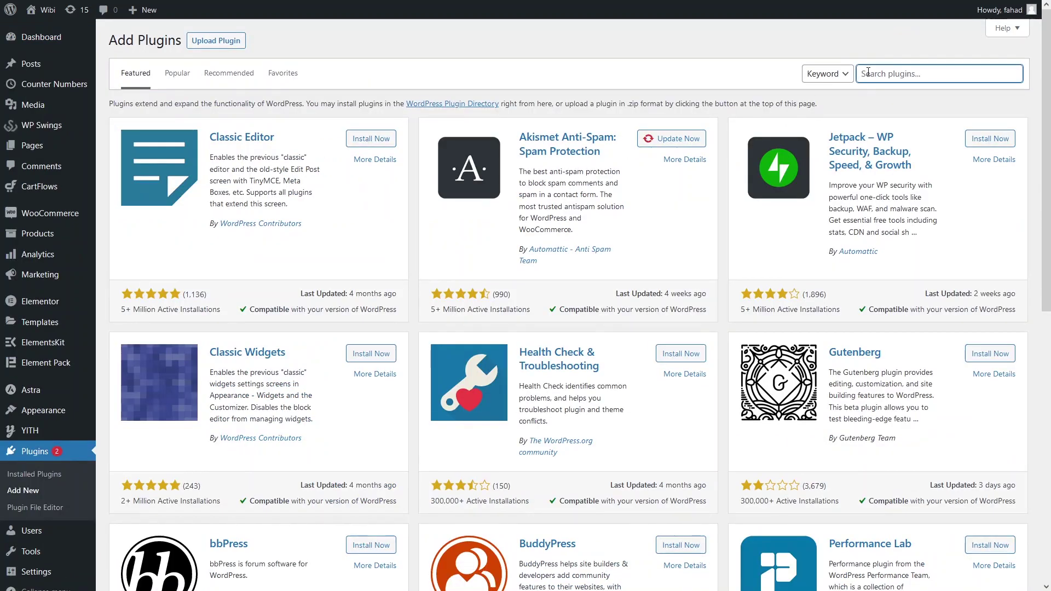
type("variation swatches")
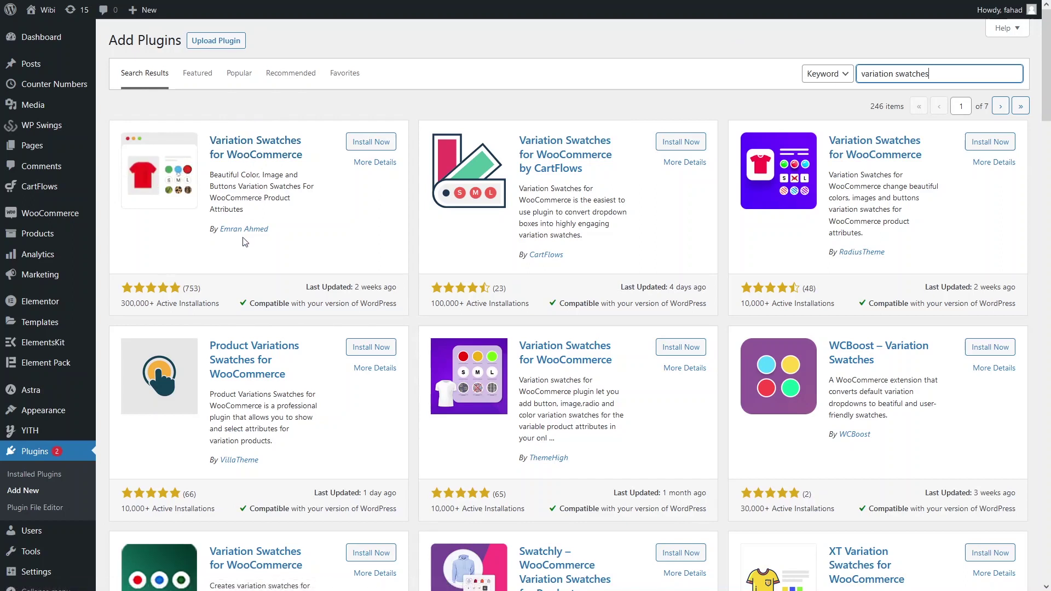
left_click(365, 143)
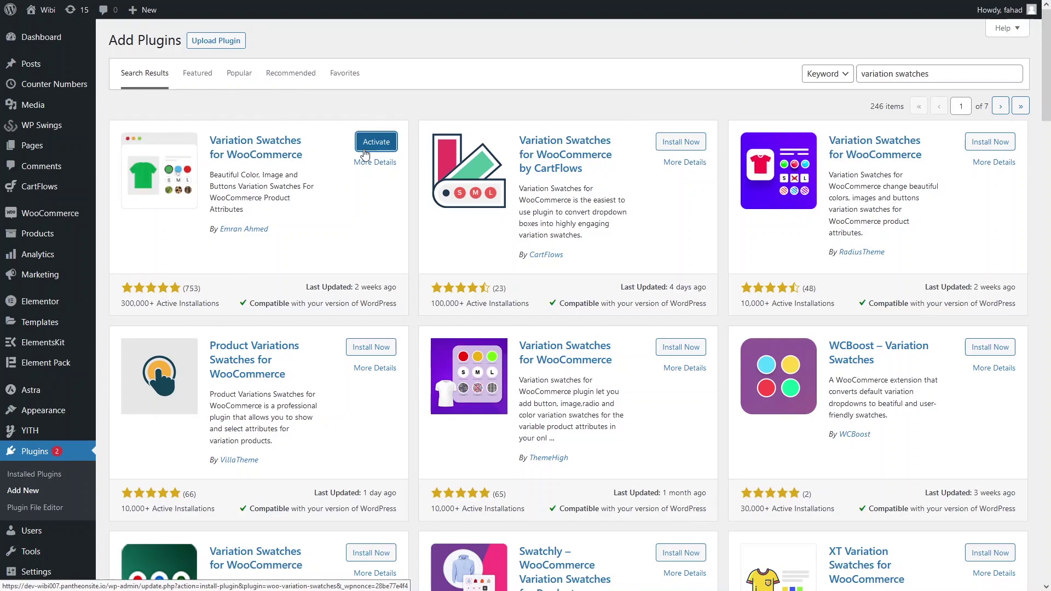
left_click(364, 149)
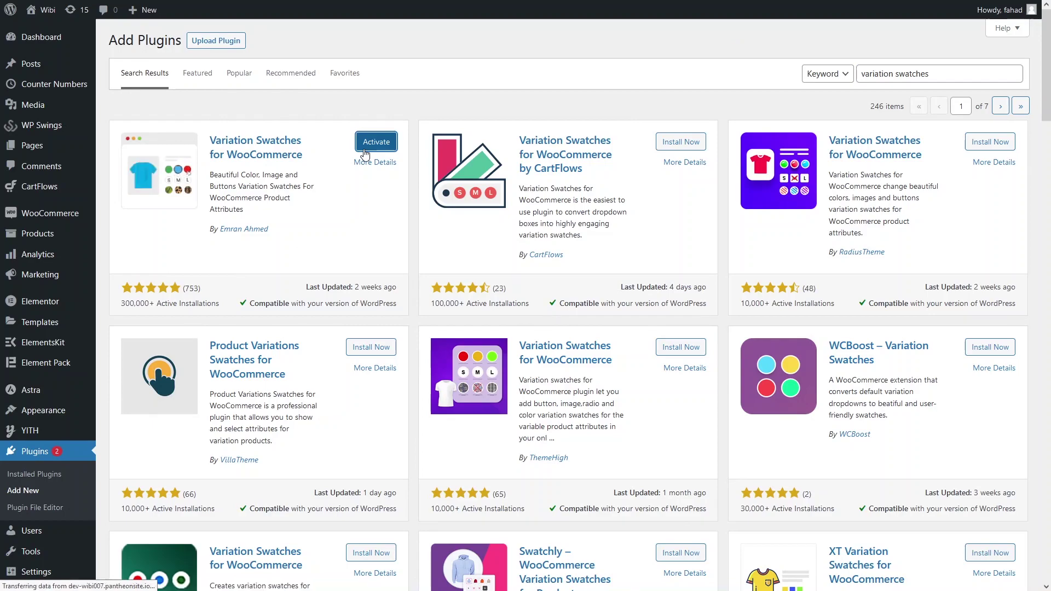
scroll(251, 342, "down", 10)
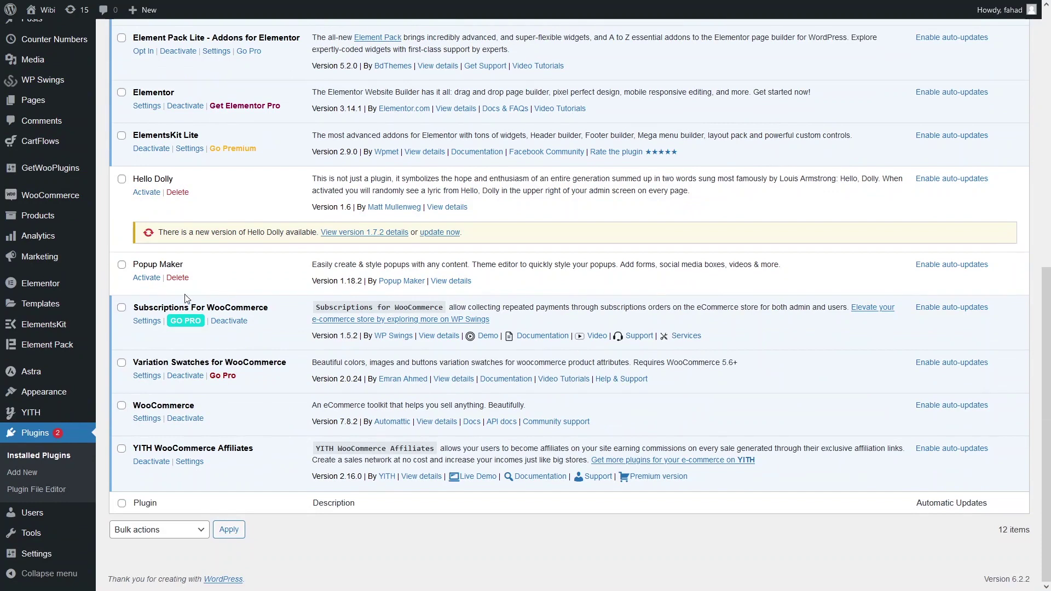
- Add a product attribute named Color with type Color
mouse_move(92, 220)
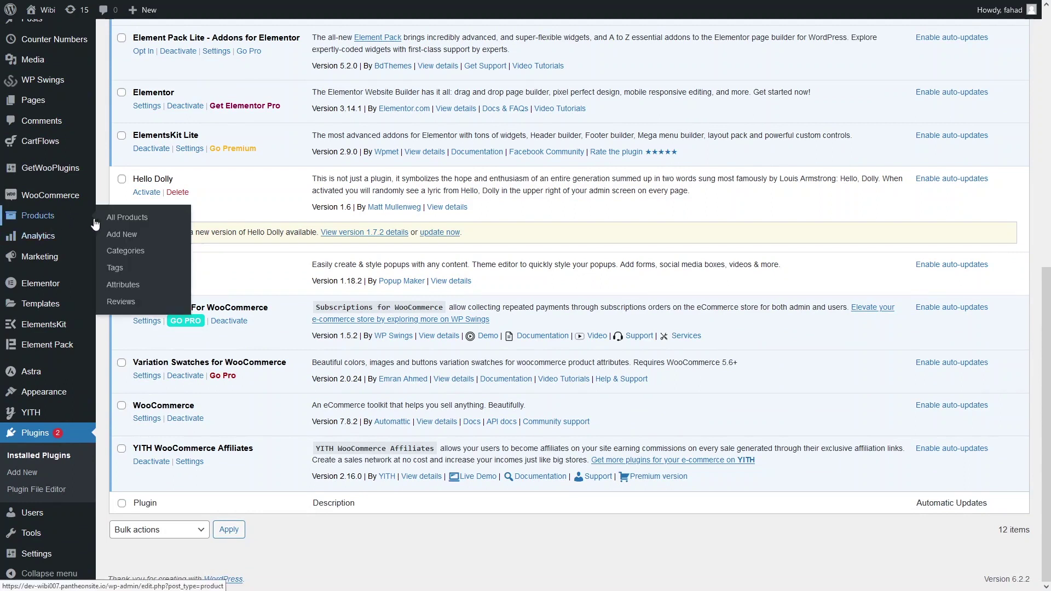
left_click(128, 286)
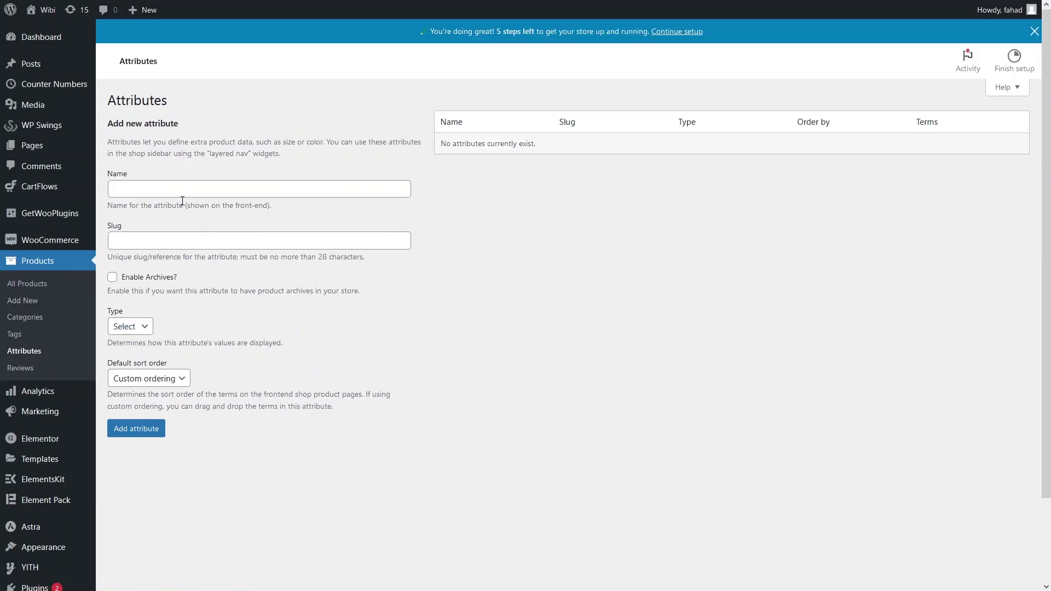
left_click(173, 188)
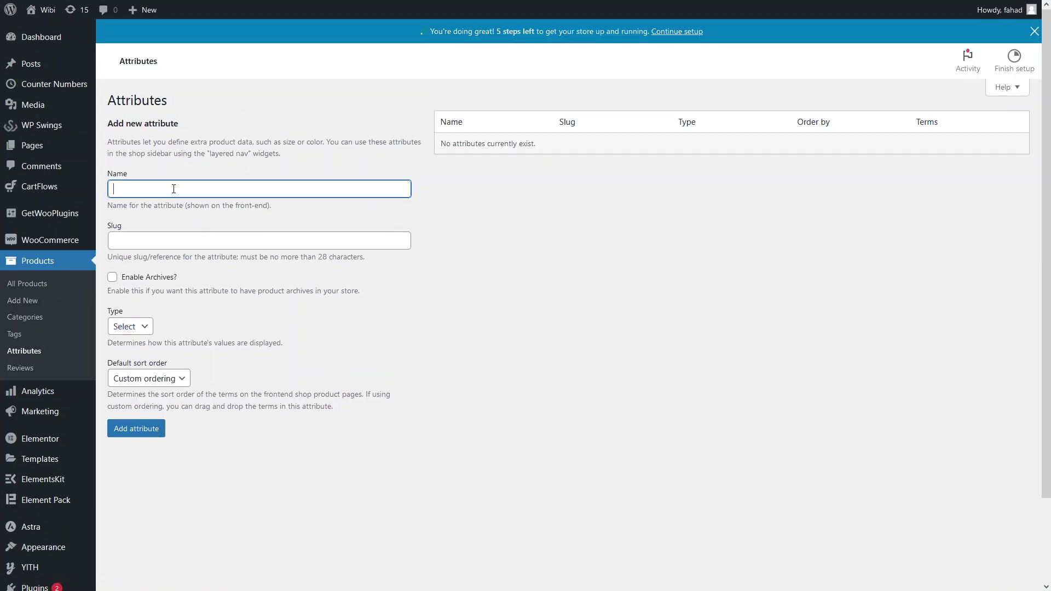
type("Color")
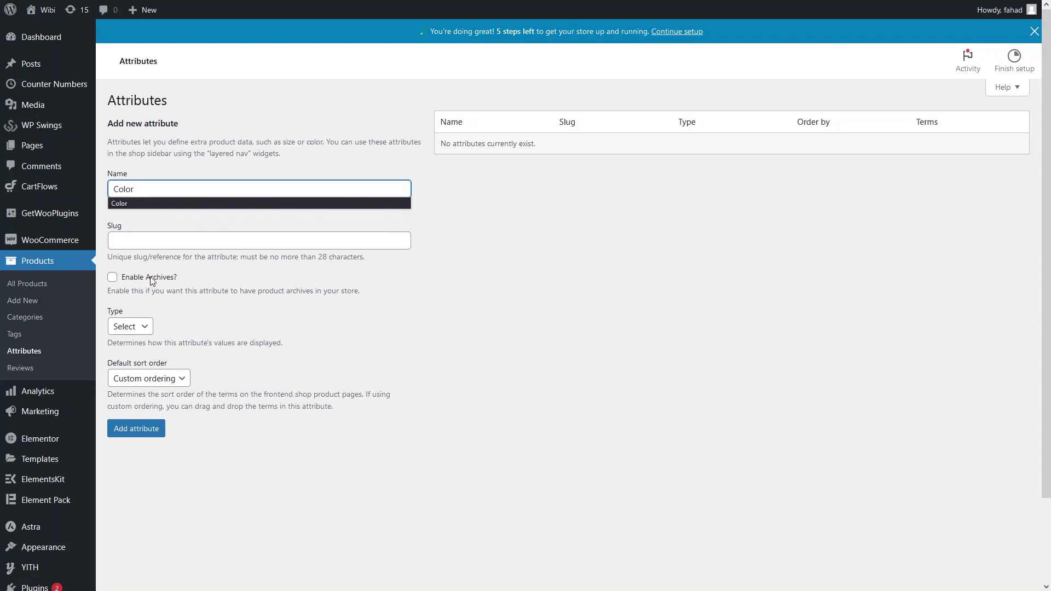
left_click(136, 326)
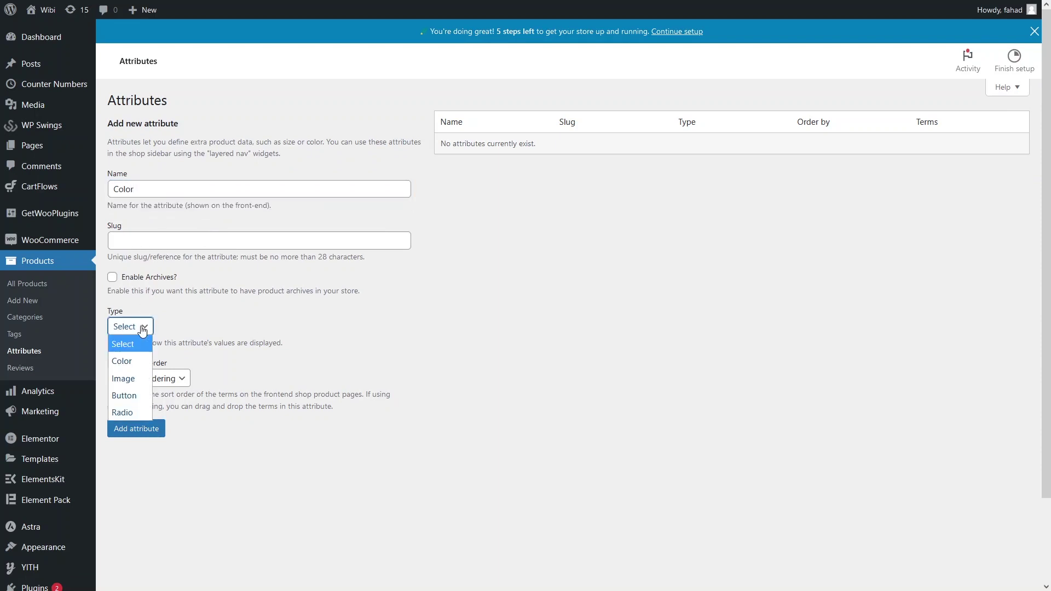
left_click(131, 366)
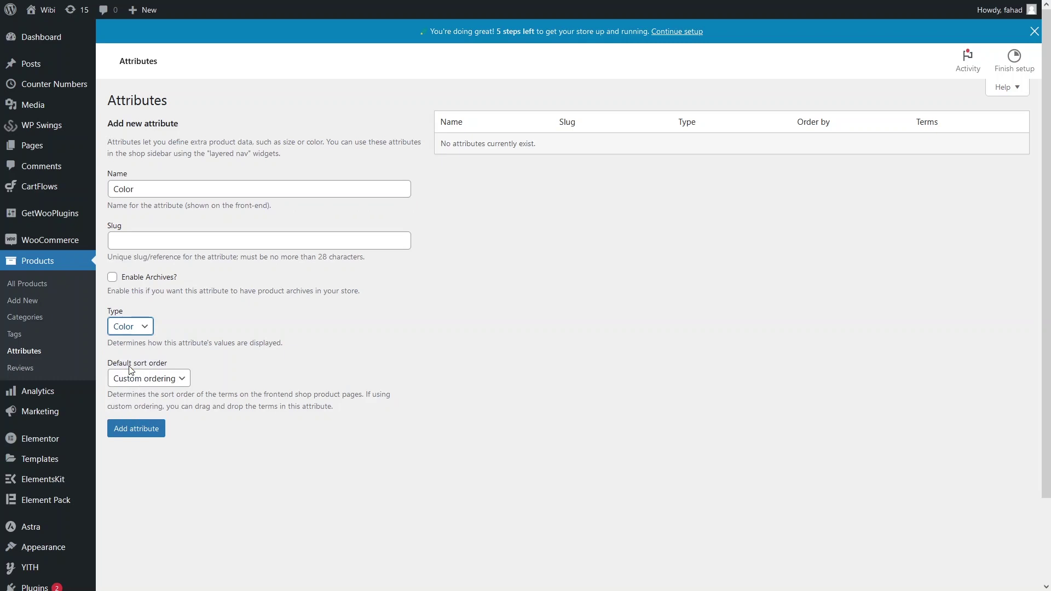
left_click(158, 431)
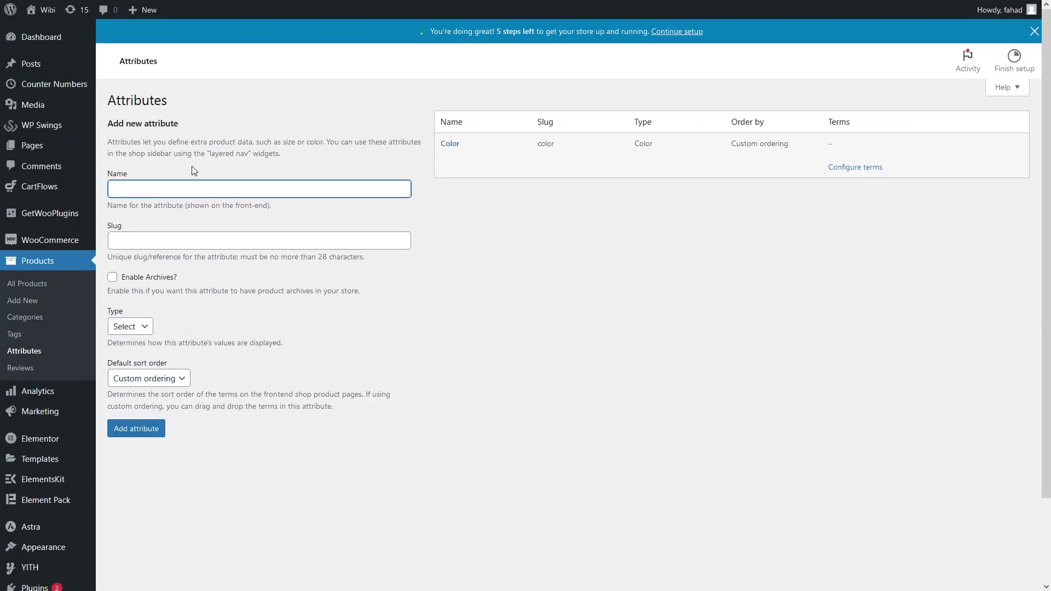
- Add a product attribute named Size with type Button
type("Size")
left_click(143, 327)
left_click(134, 394)
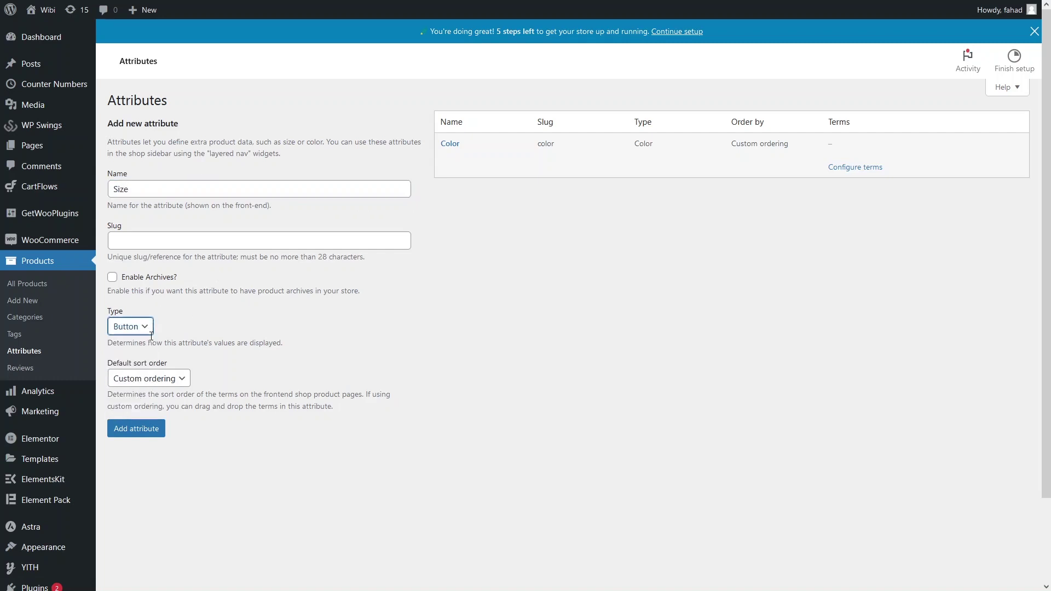
left_click(153, 431)
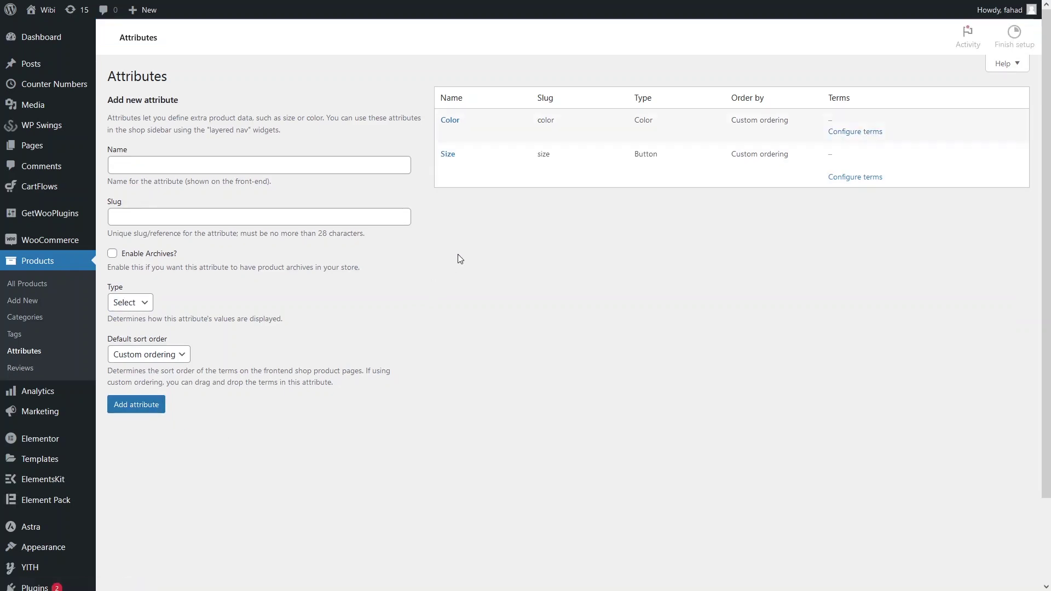
mouse_move(459, 177)
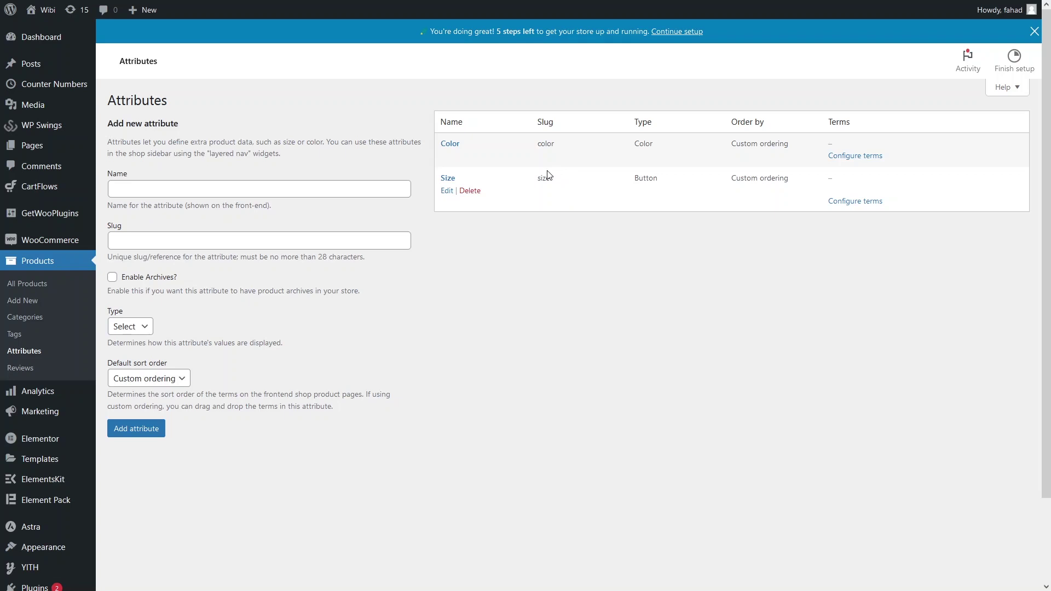
- Add a Black term with a black swatch to the Color attribute
left_click(849, 159)
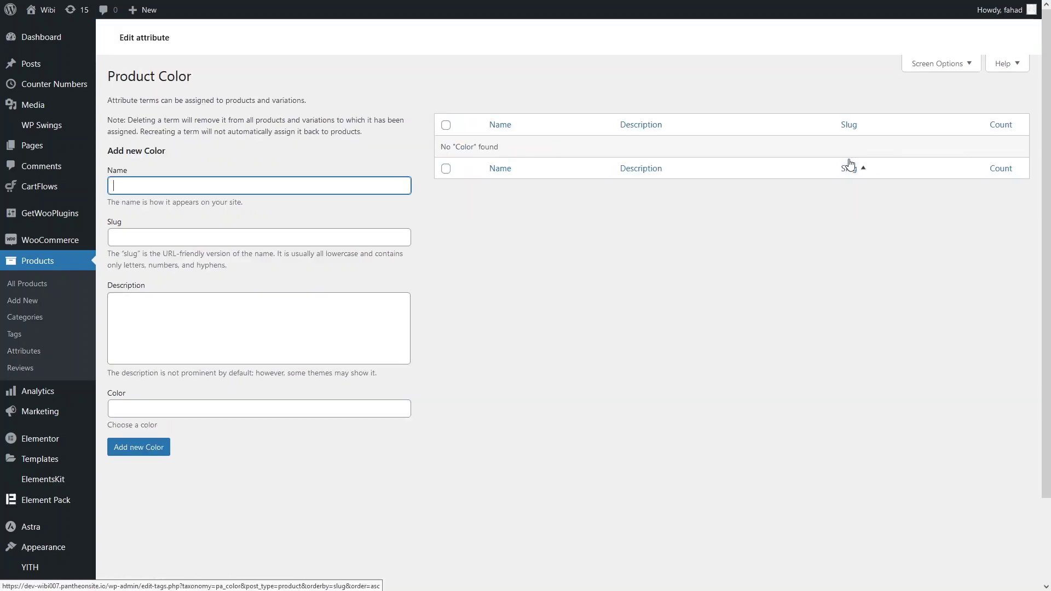
left_click(227, 188)
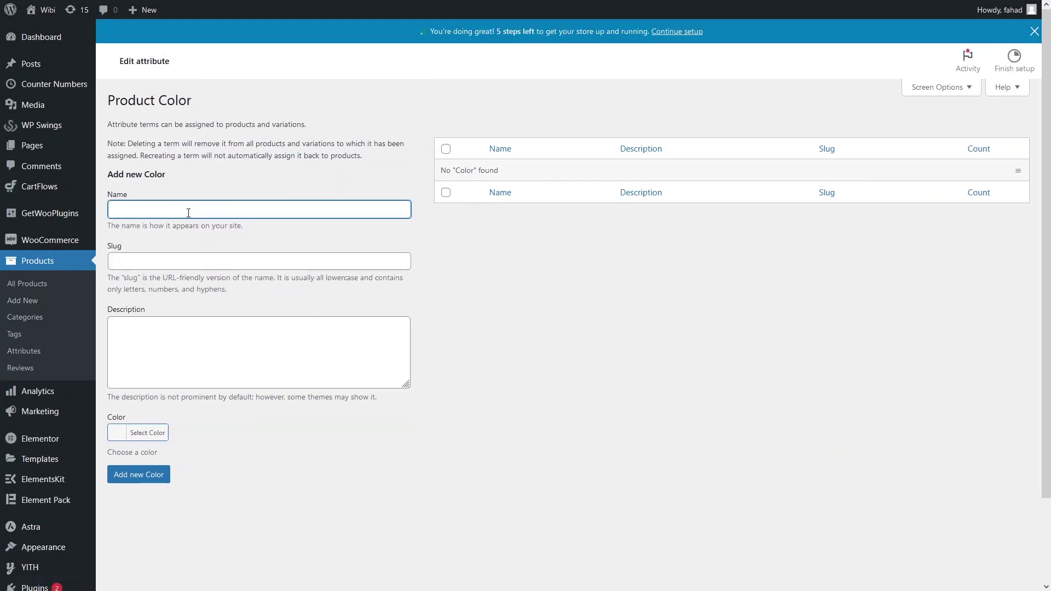
type("B")
left_click(188, 223)
left_click(134, 433)
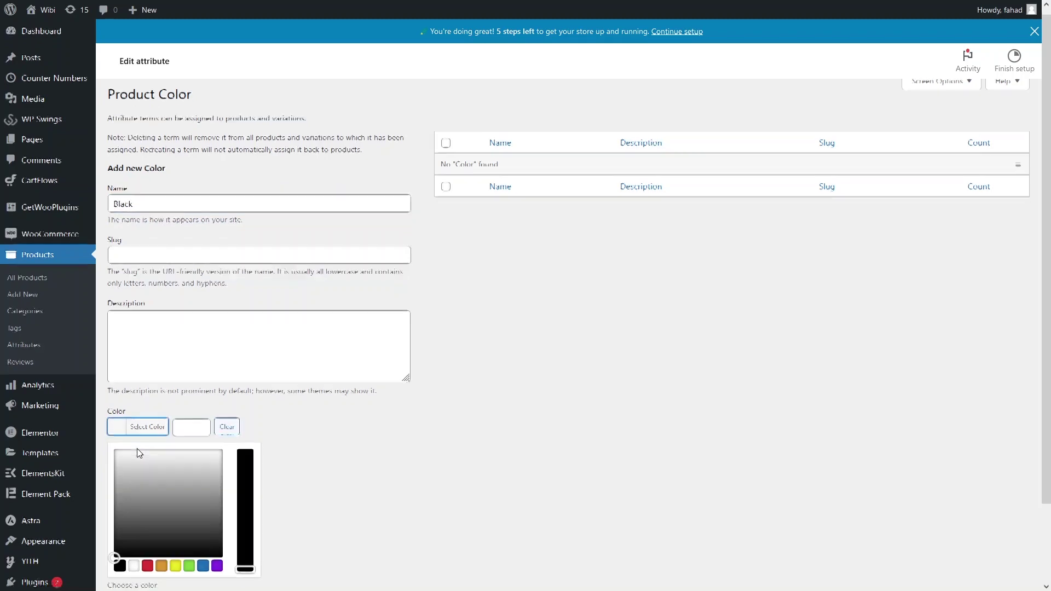
scroll(137, 449, "down", 2)
left_click(120, 476)
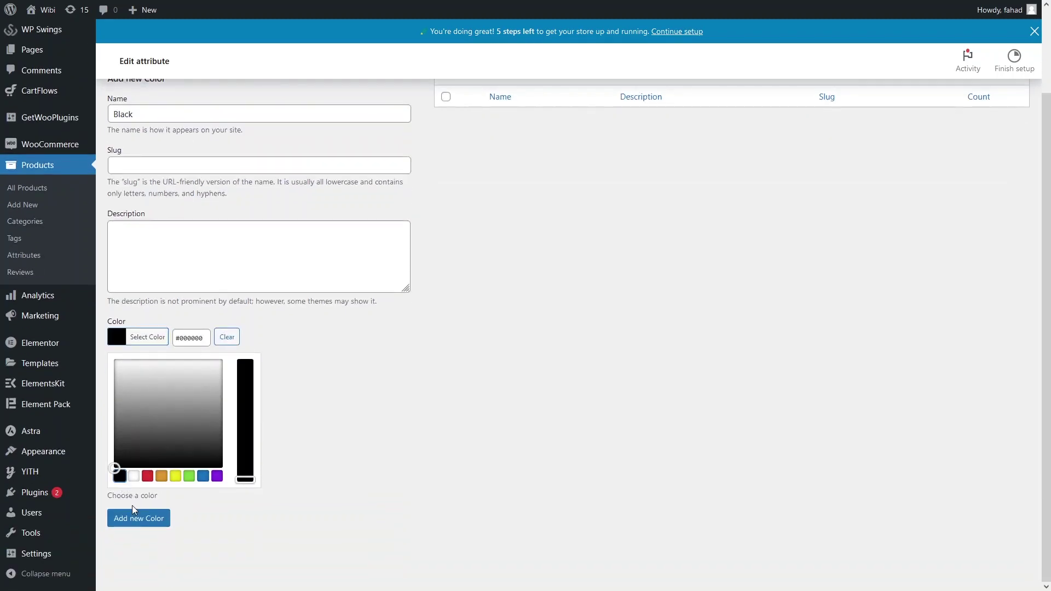
left_click(353, 300)
left_click(153, 385)
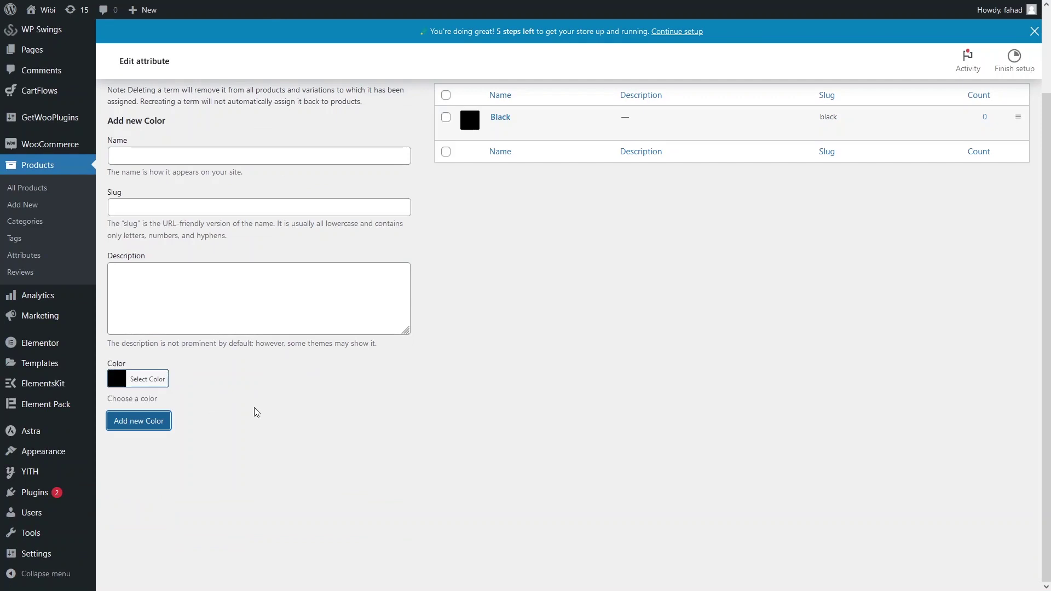
- Add a White term with a white swatch to Color
left_click(179, 261)
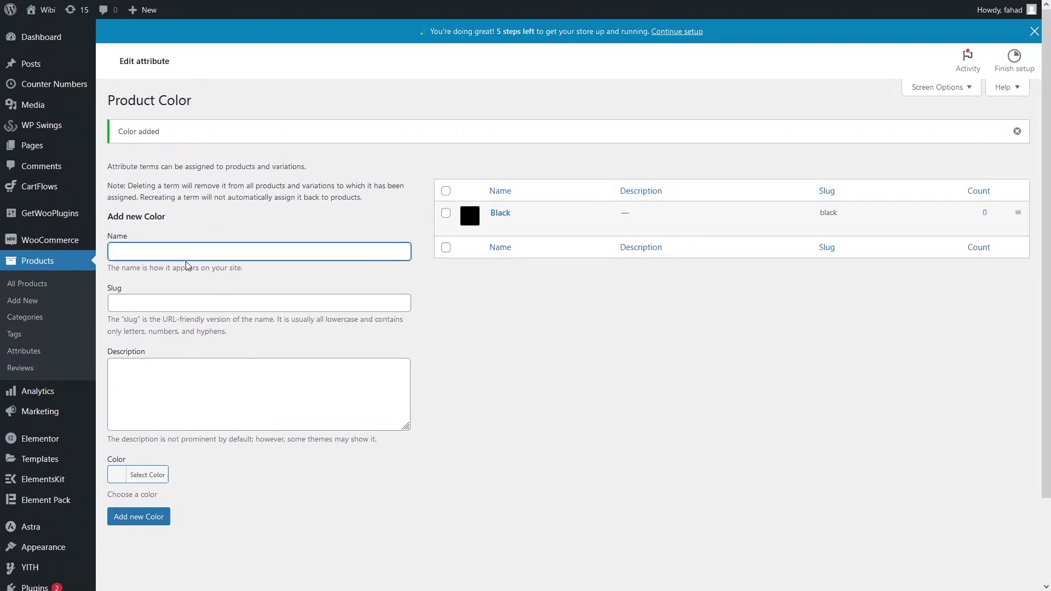
type("W")
left_click(186, 263)
left_click(129, 475)
scroll(134, 484, "down", 2)
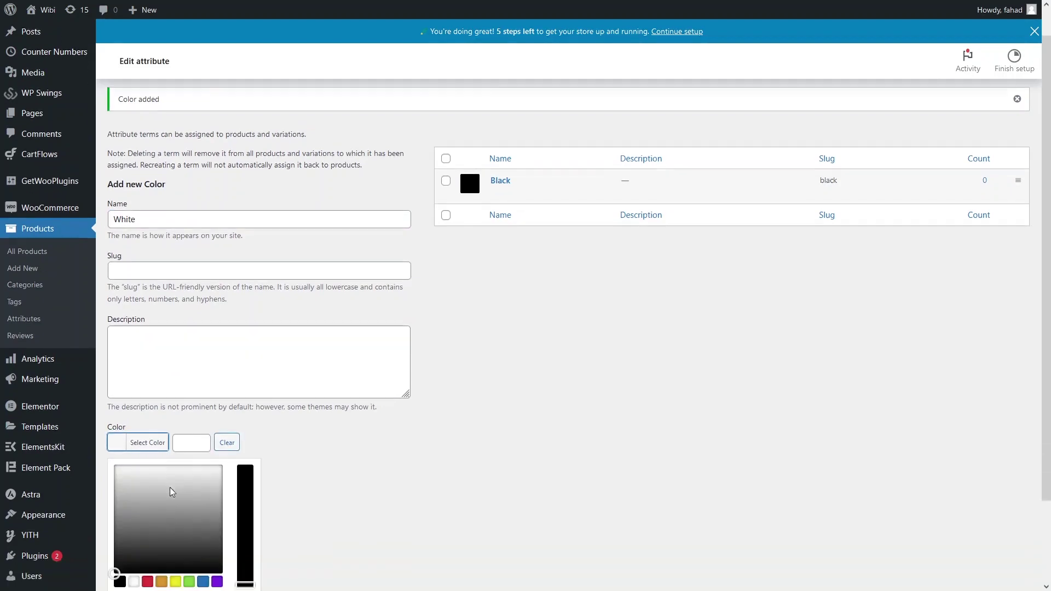
left_click(134, 485)
left_click(286, 389)
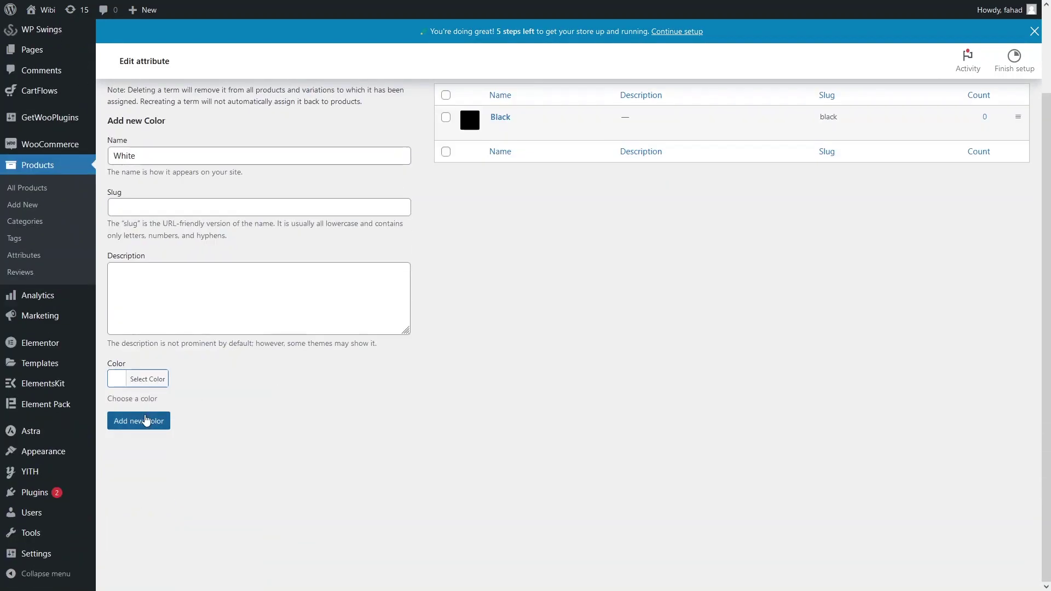
left_click(137, 421)
- Add a Blue term with a blue swatch, then return to the Attributes list
scroll(258, 429, "up", 2)
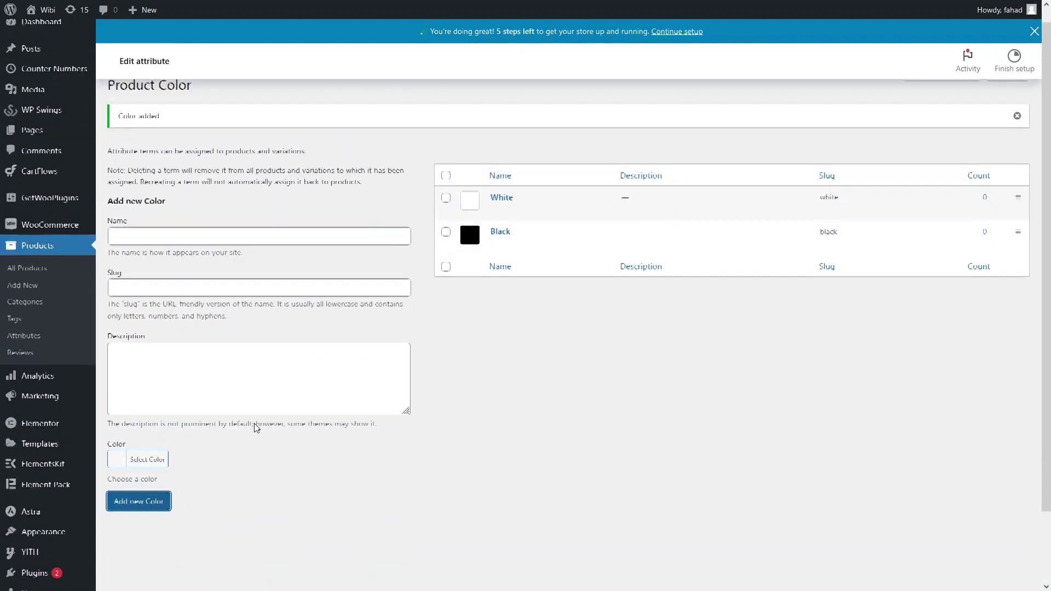
left_click(162, 256)
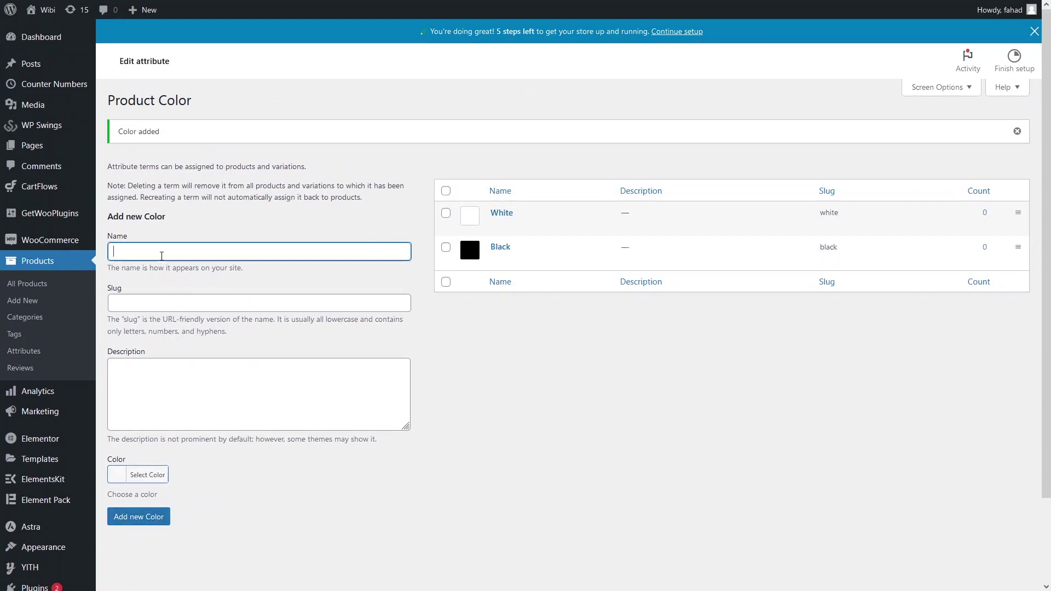
type("Blue")
left_click(145, 475)
scroll(186, 490, "down", 2)
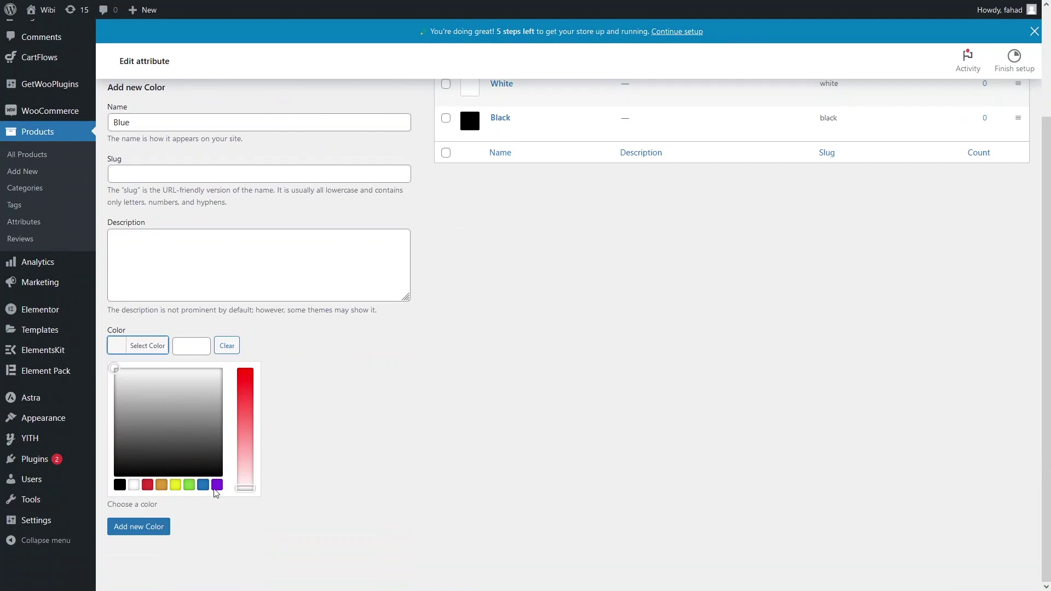
left_click(203, 484)
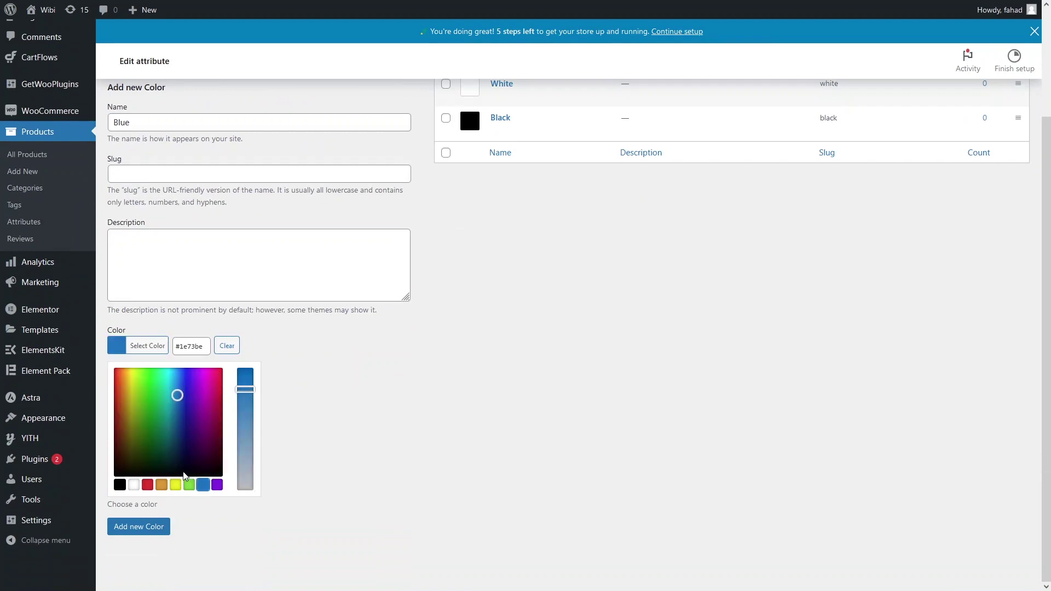
left_click(316, 415)
left_click(156, 430)
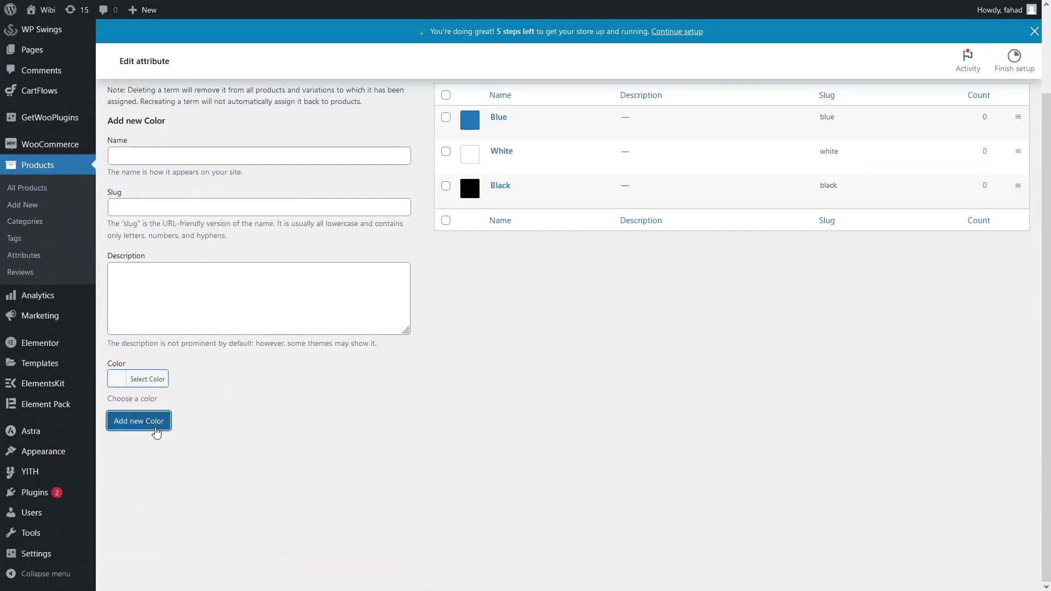
scroll(323, 422, "up", 2)
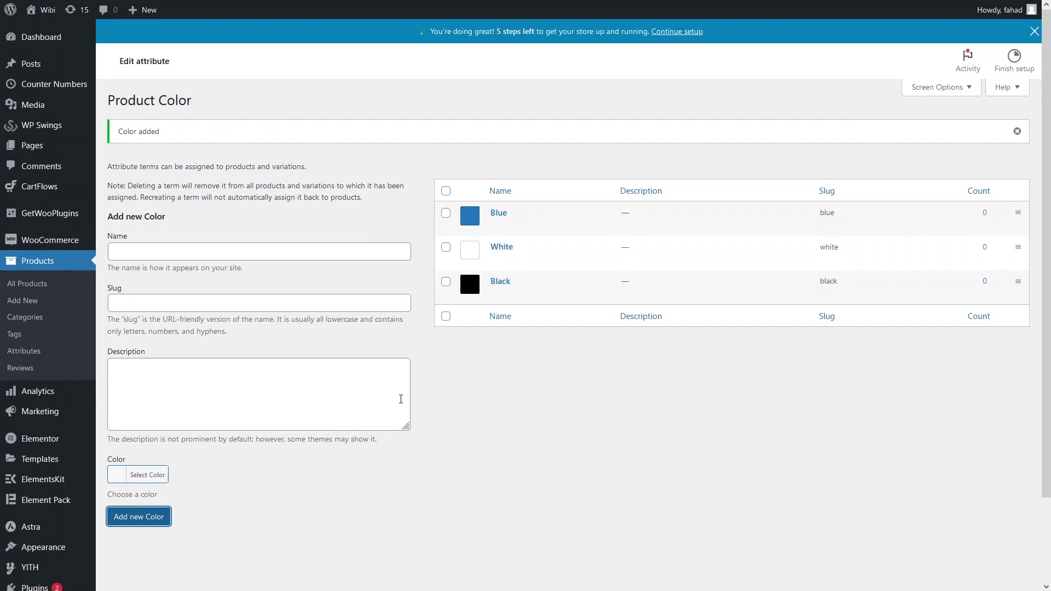
left_click(38, 352)
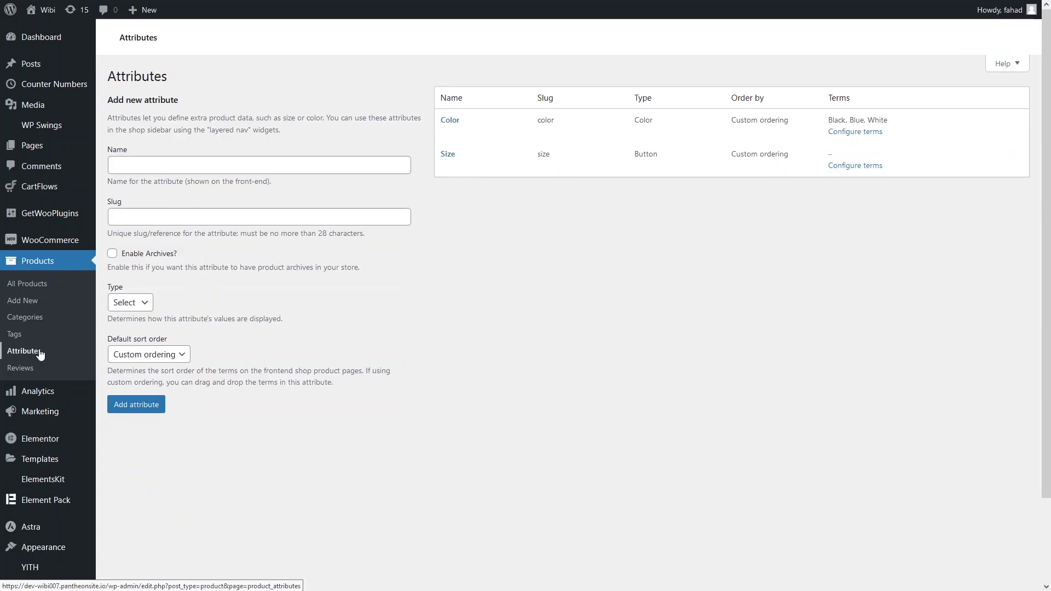
- Add Small, Medium and Large as terms of the Size attribute
left_click(854, 168)
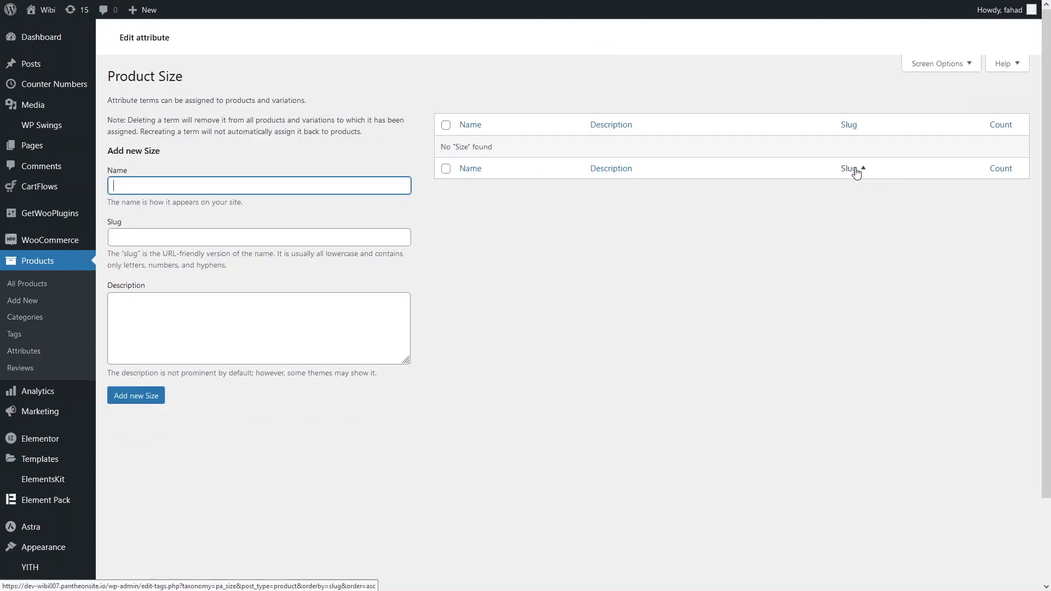
left_click(159, 191)
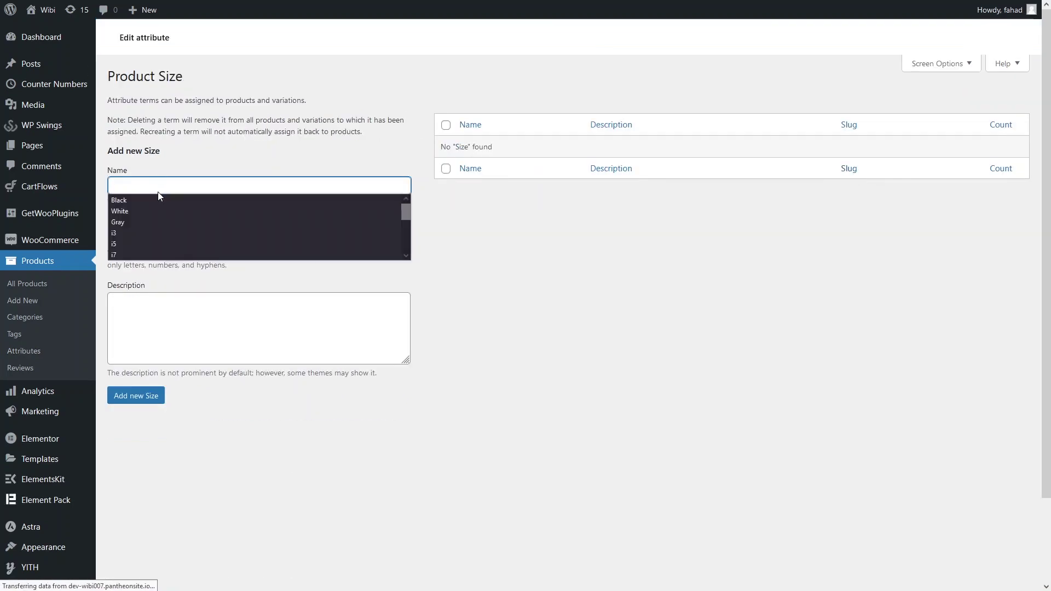
type("Small")
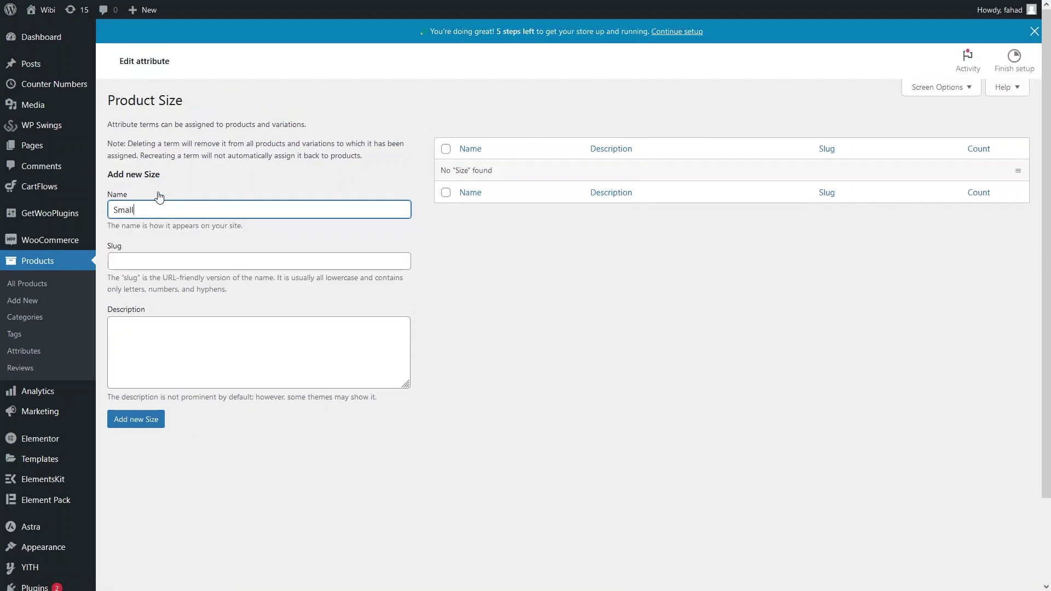
left_click(142, 427)
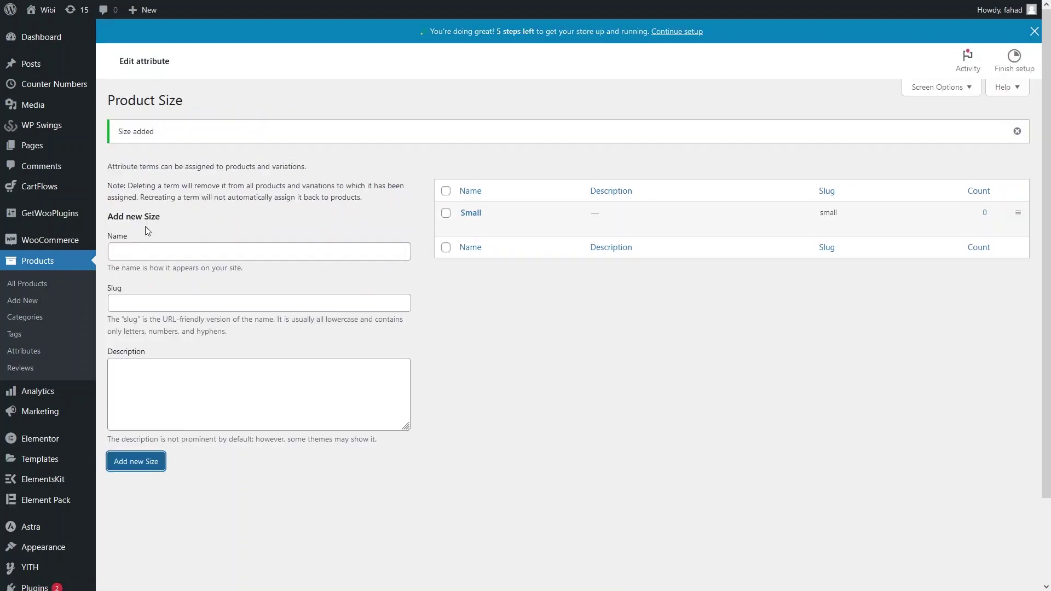
left_click(148, 246)
type("Medium")
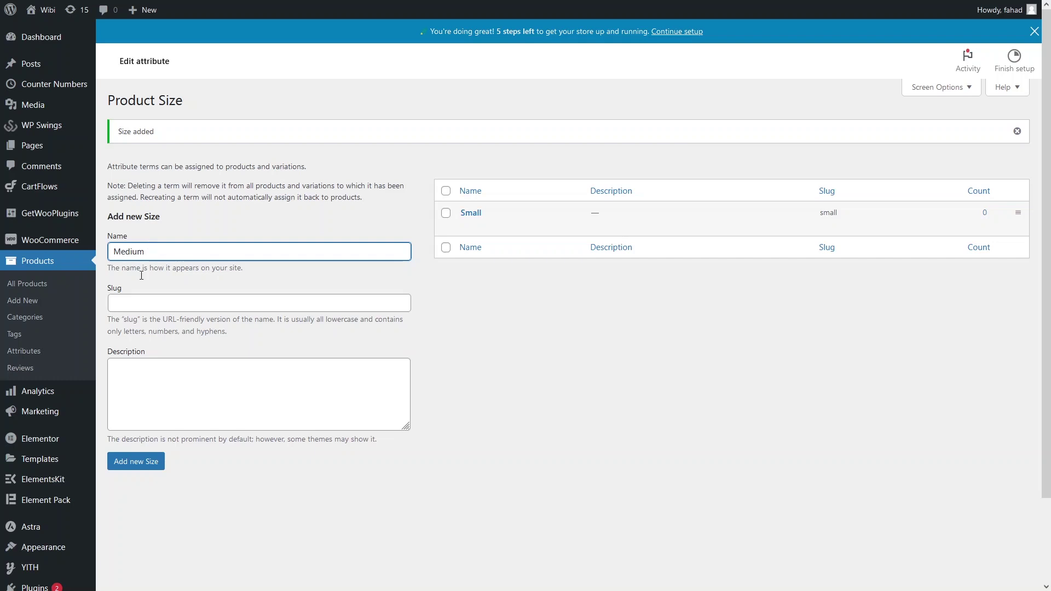
left_click(140, 462)
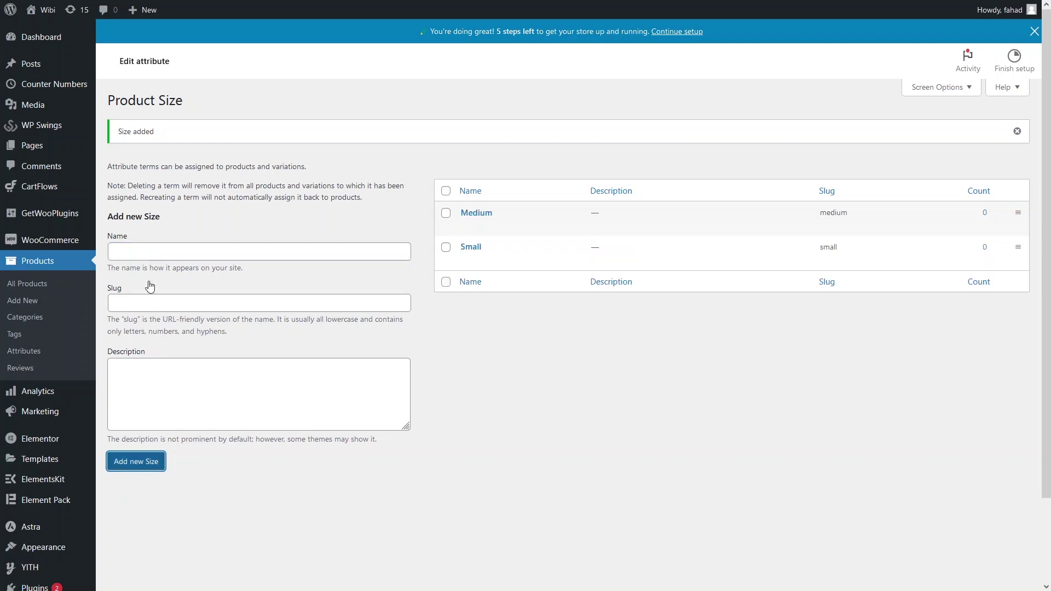
left_click(144, 253)
type("L")
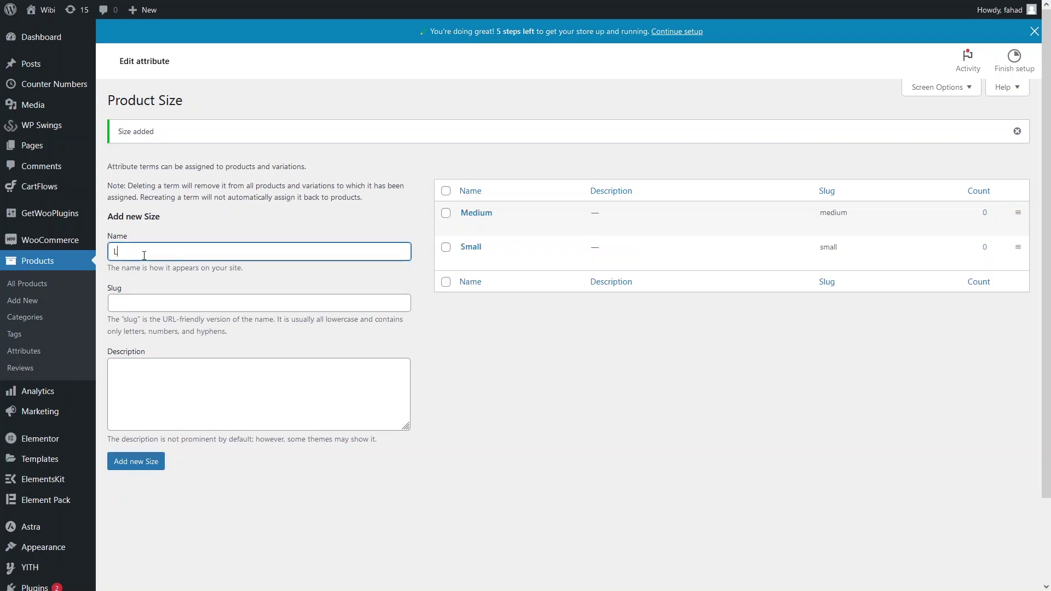
type("arger")
left_click(137, 462)
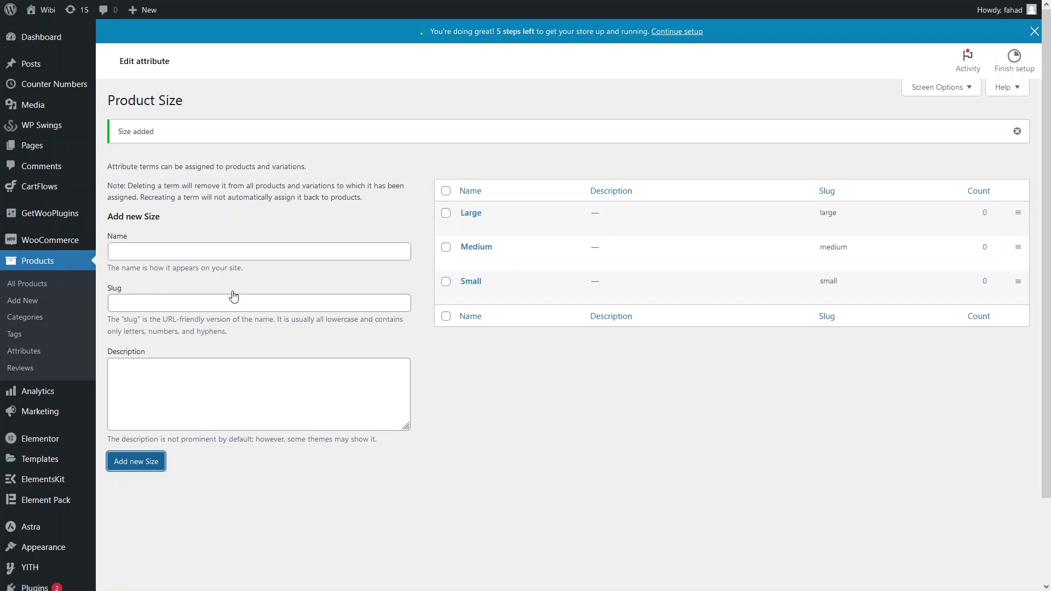
- Start a new product titled 'T Shirt'
left_click(76, 308)
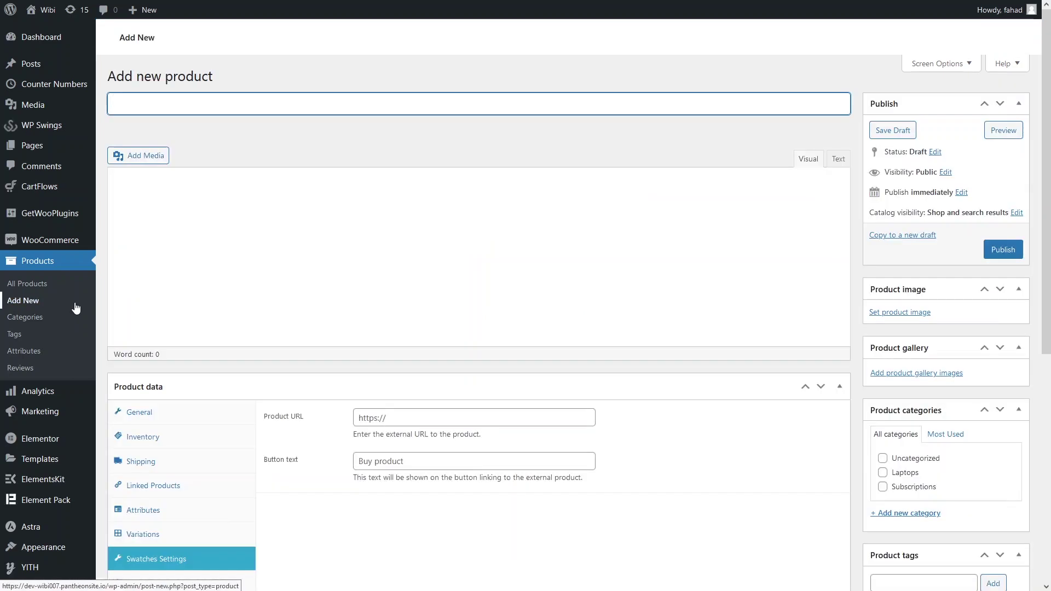
type("T")
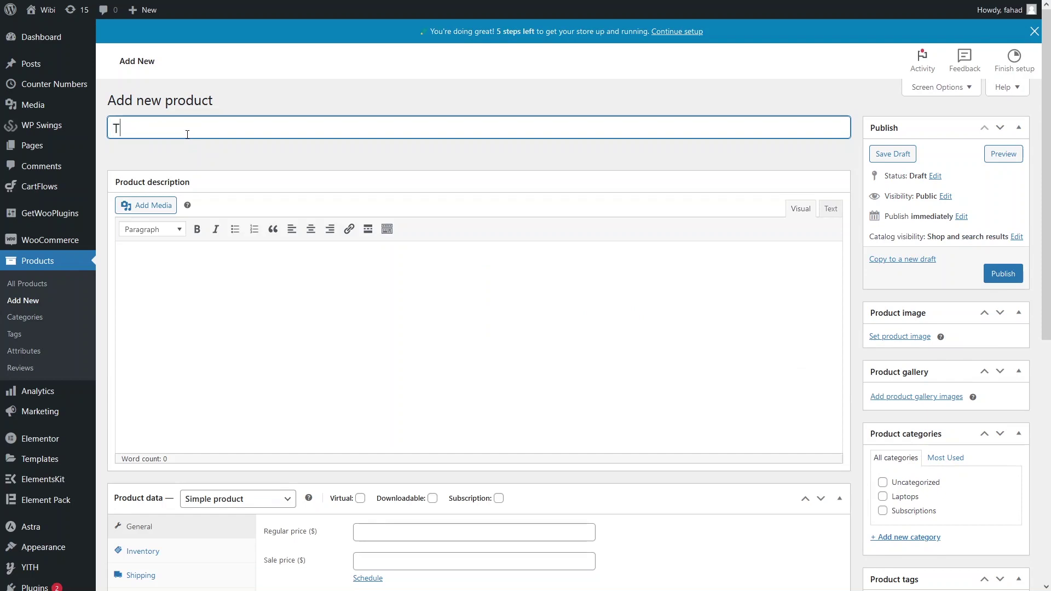
type(" Shirt")
- Change the product type from Simple product to Variable product
left_click(185, 321)
scroll(186, 322, "down", 7)
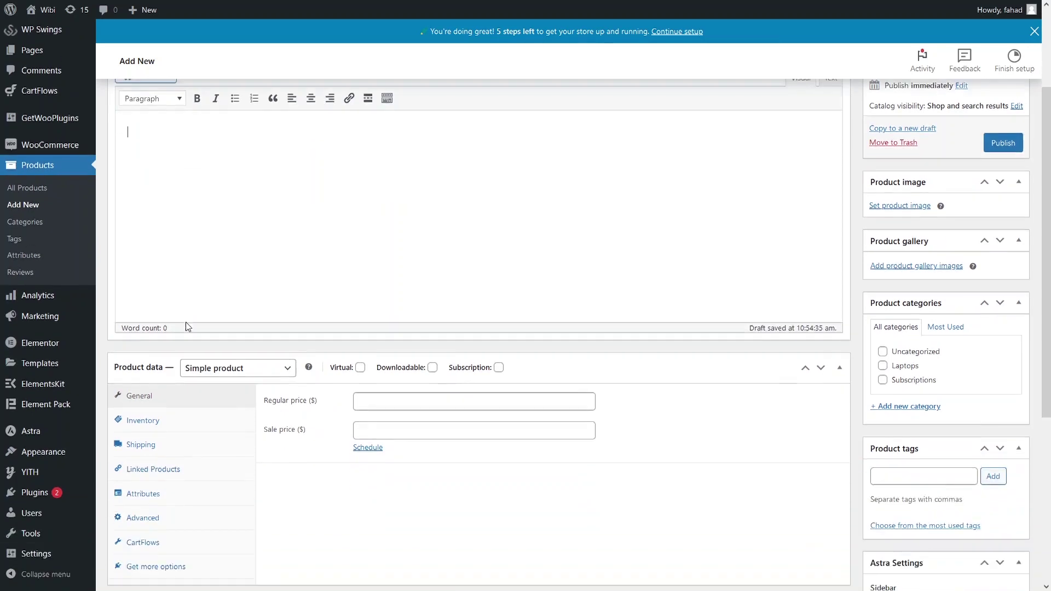
scroll(310, 311, "up", 3)
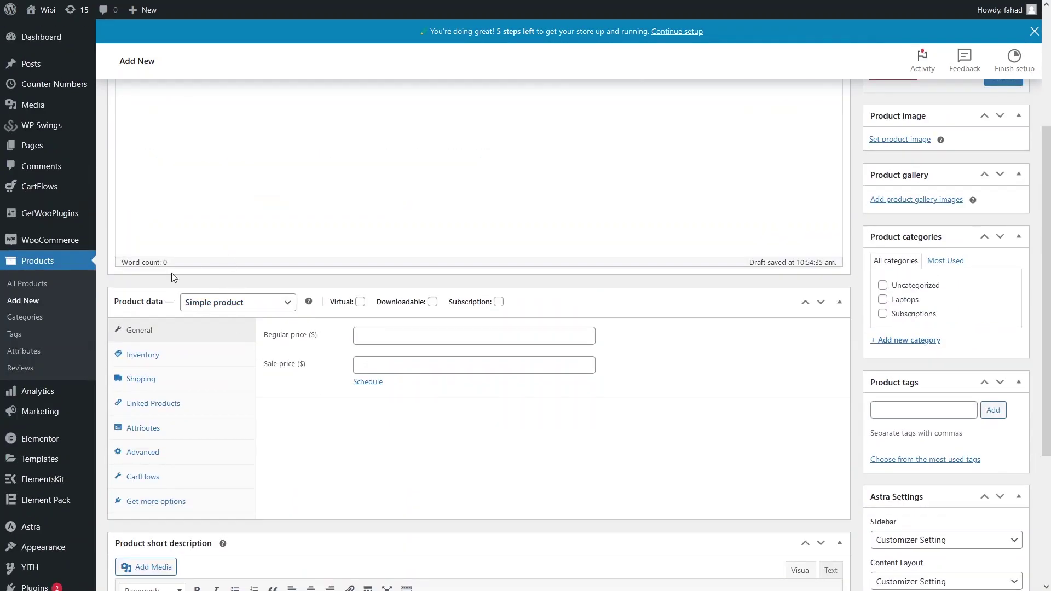
left_click(277, 303)
left_click(285, 308)
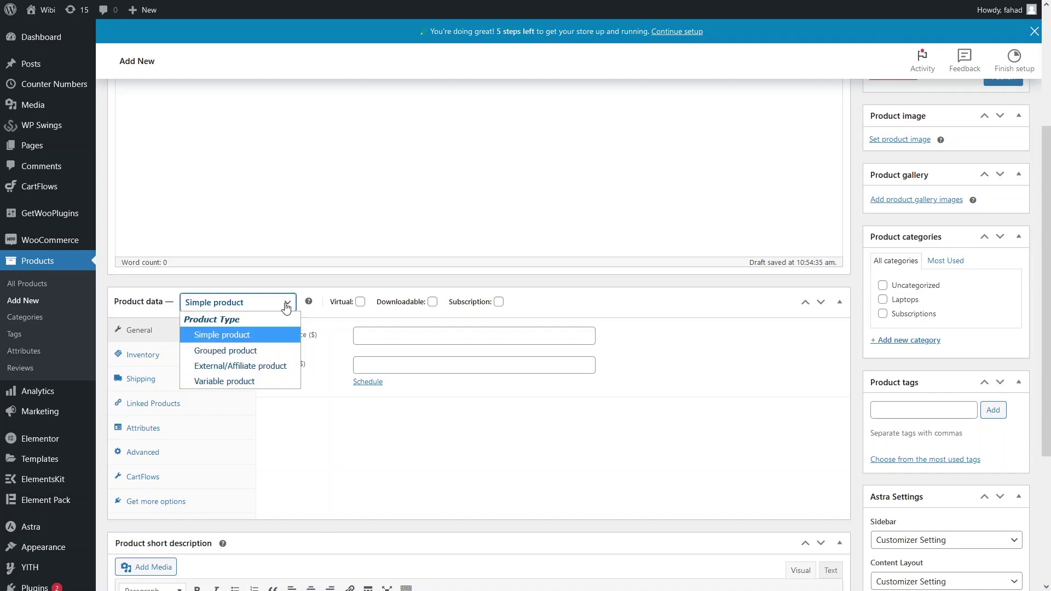
left_click(245, 385)
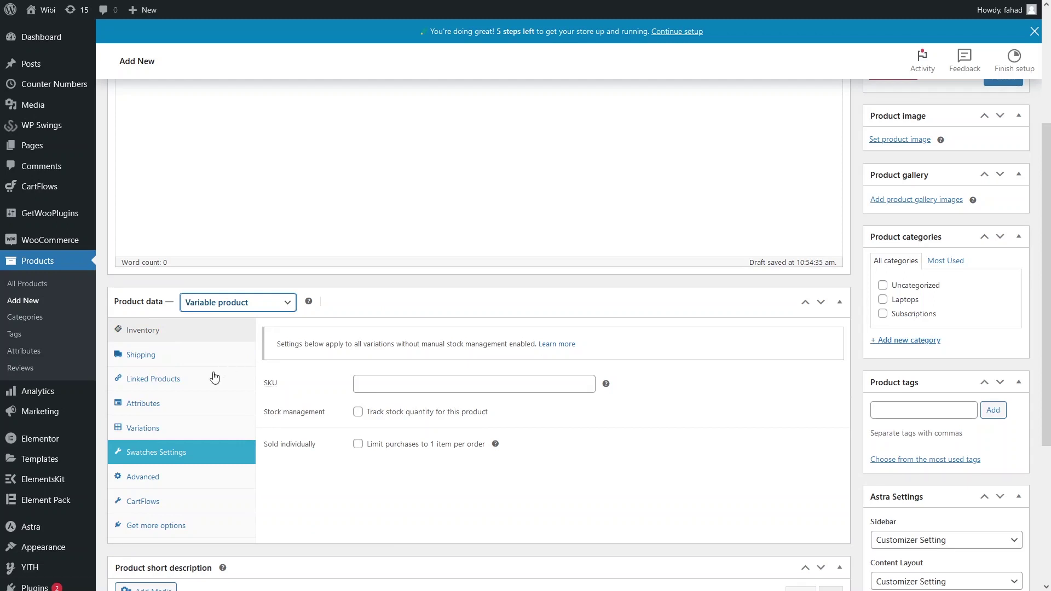
- Add the Color attribute to the product with values Black and White
left_click(155, 408)
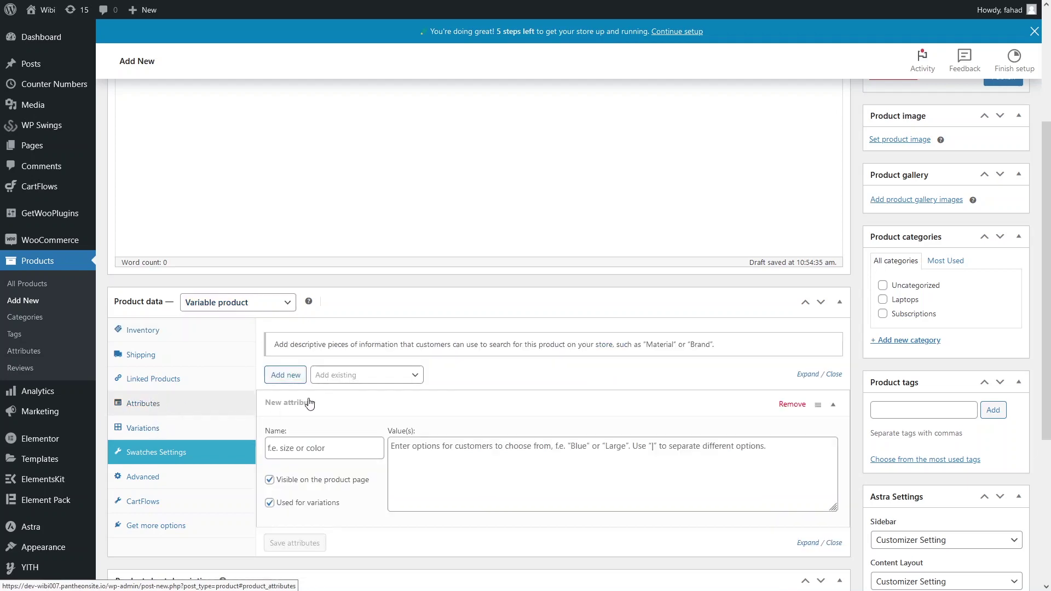
left_click(414, 377)
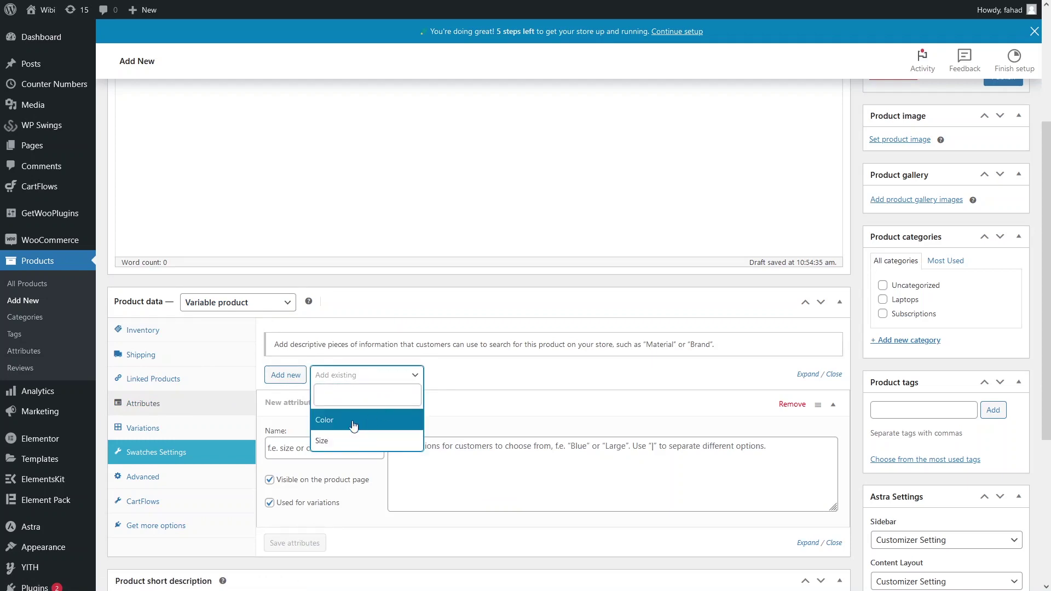
left_click(331, 426)
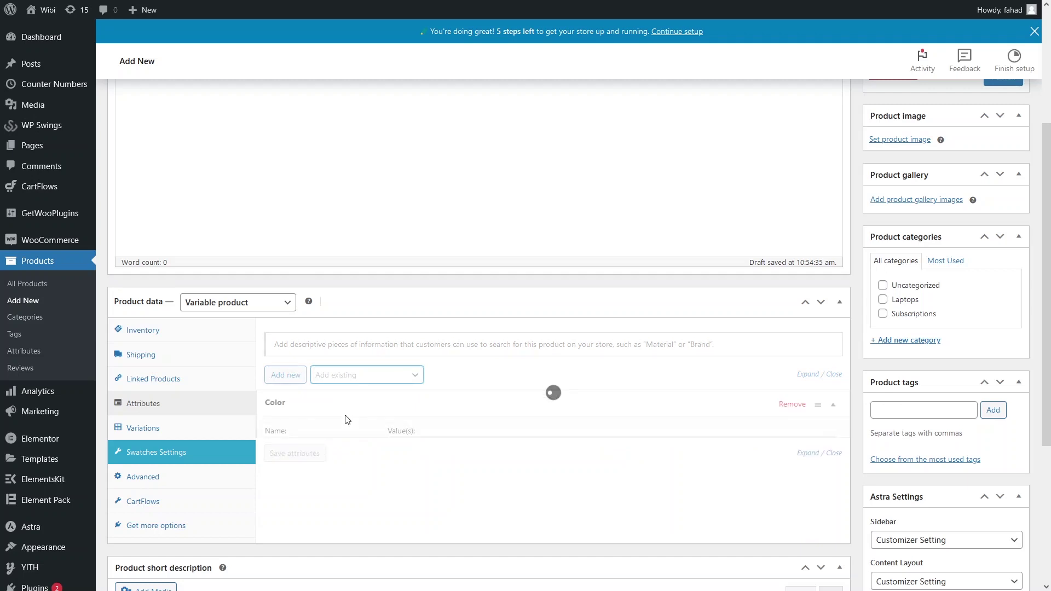
left_click(449, 454)
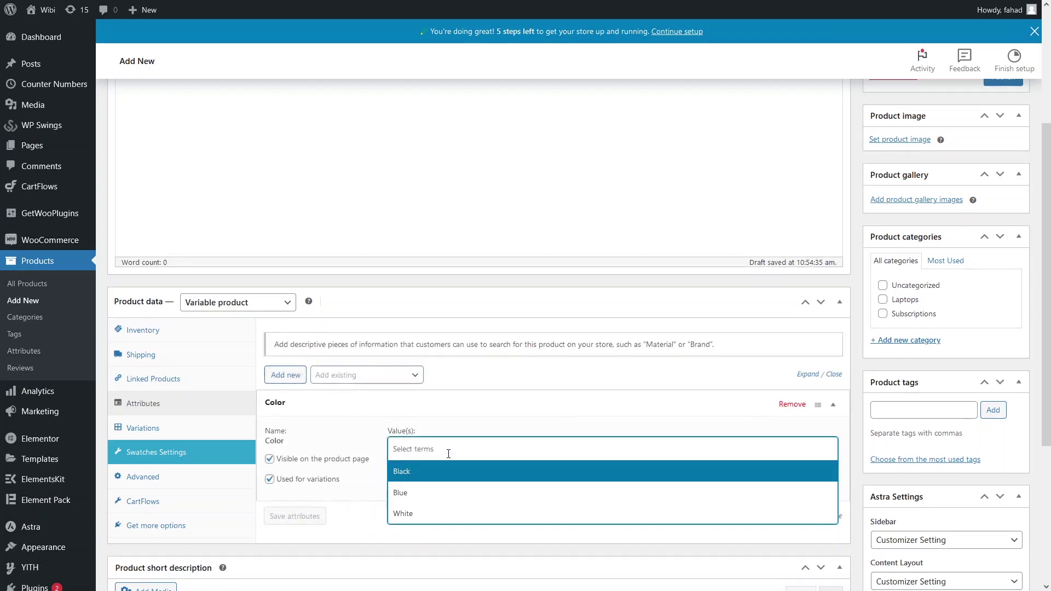
left_click(422, 479)
left_click(450, 457)
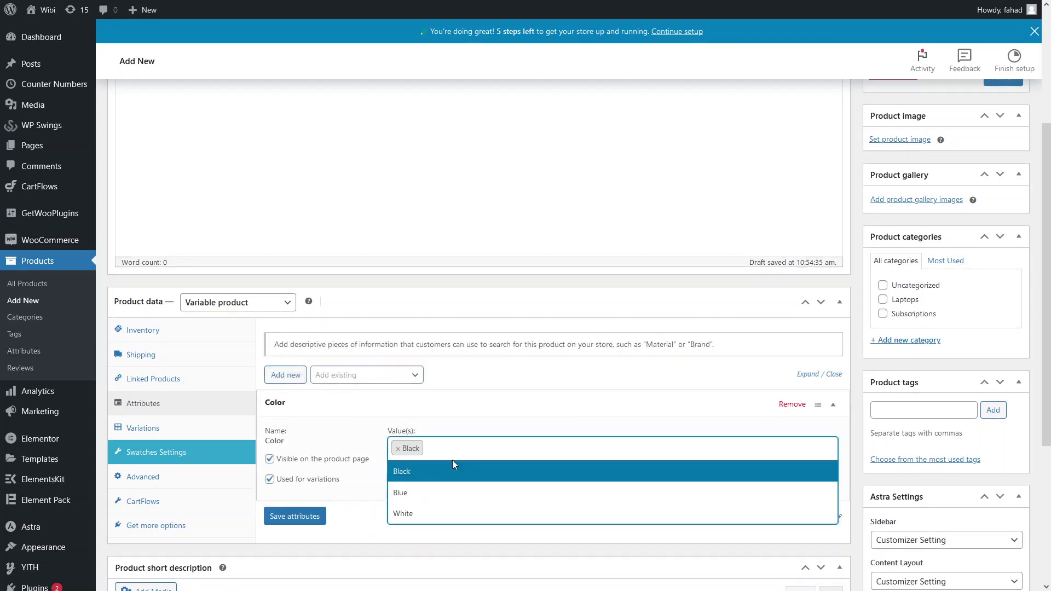
left_click(416, 515)
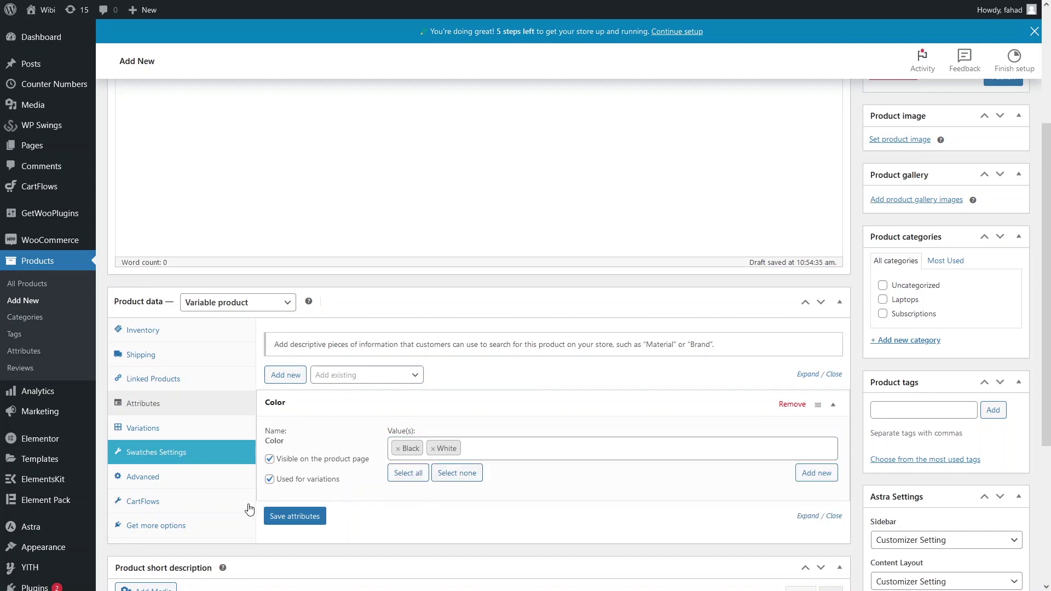
- Add the Size attribute with values Small and Medium, and save the attributes
left_click(355, 376)
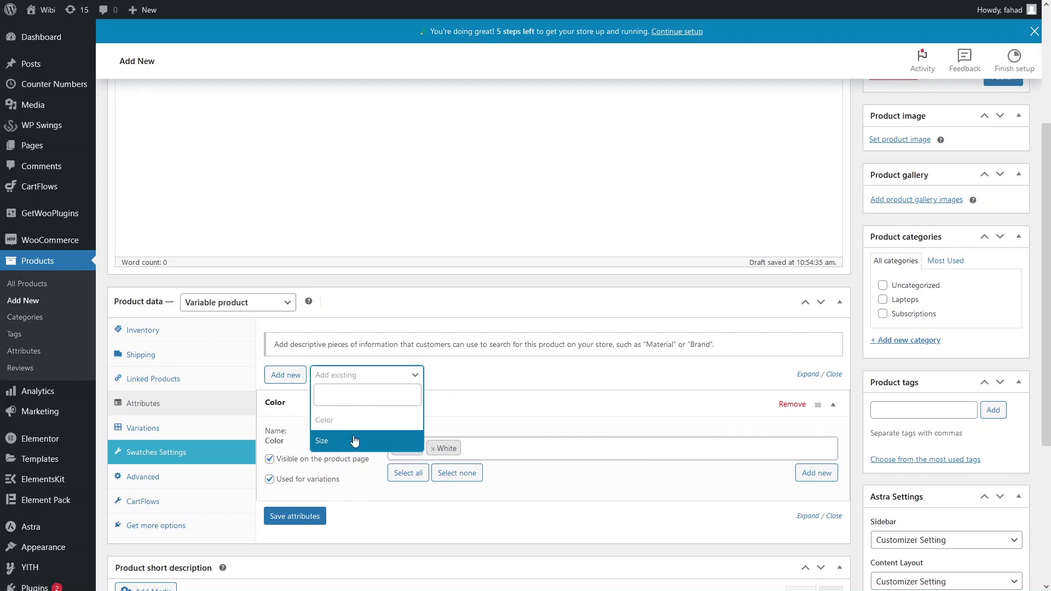
left_click(355, 441)
scroll(407, 464, "down", 2)
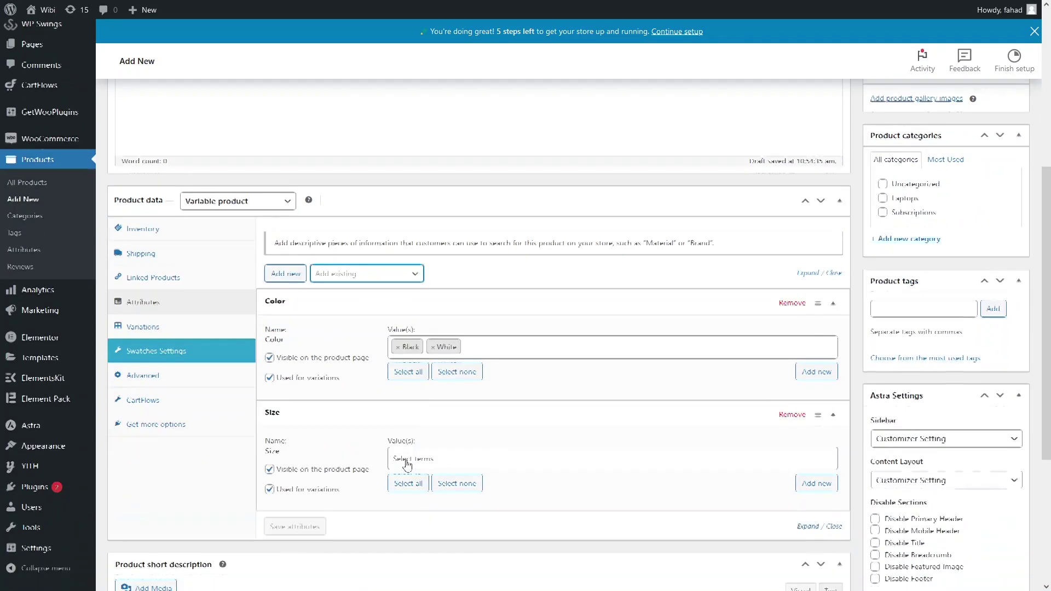
left_click(411, 427)
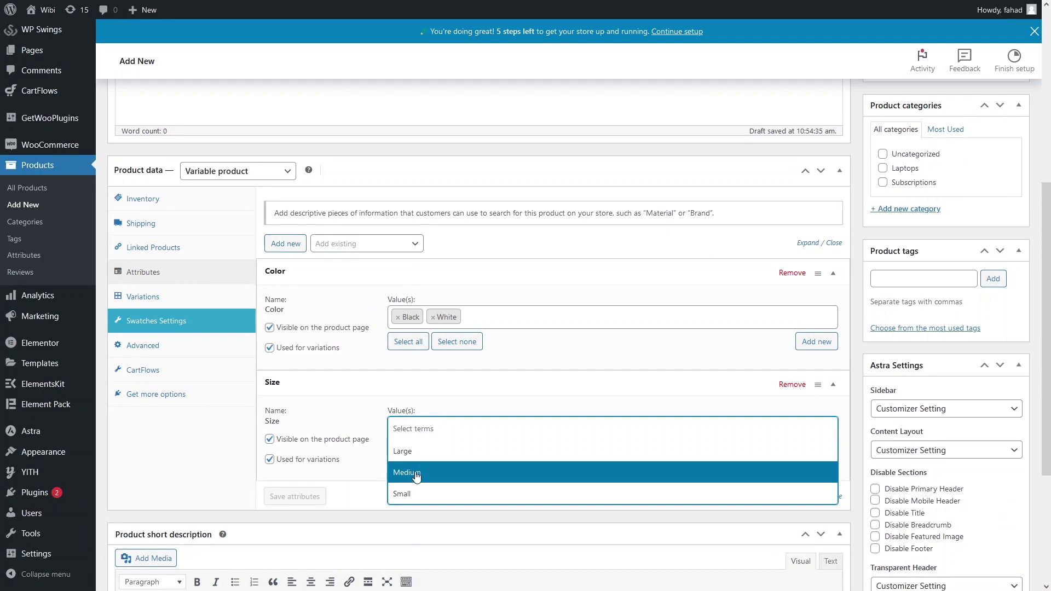
left_click(405, 494)
left_click(436, 432)
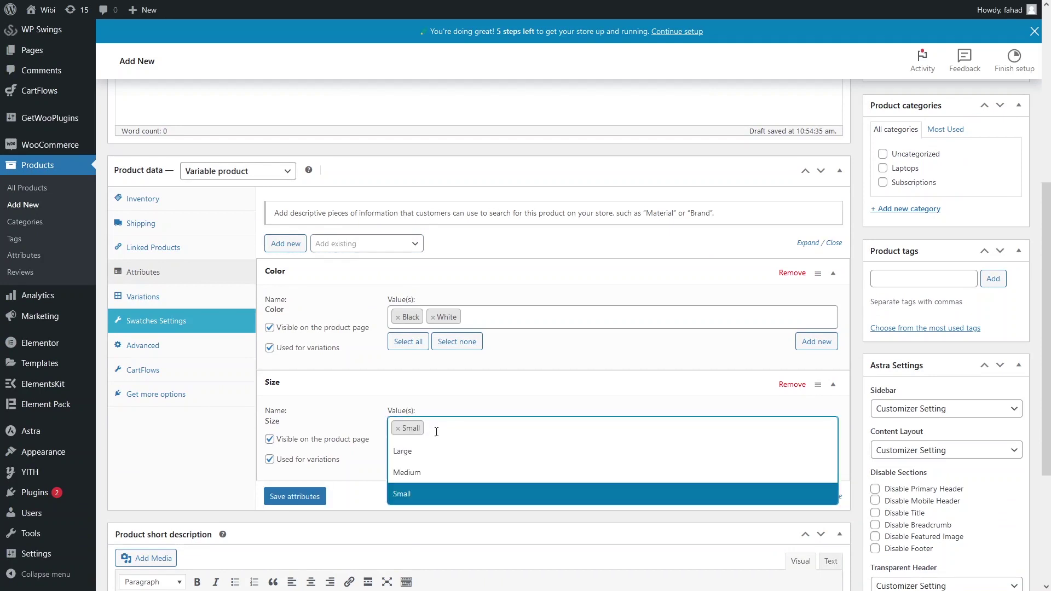
left_click(424, 477)
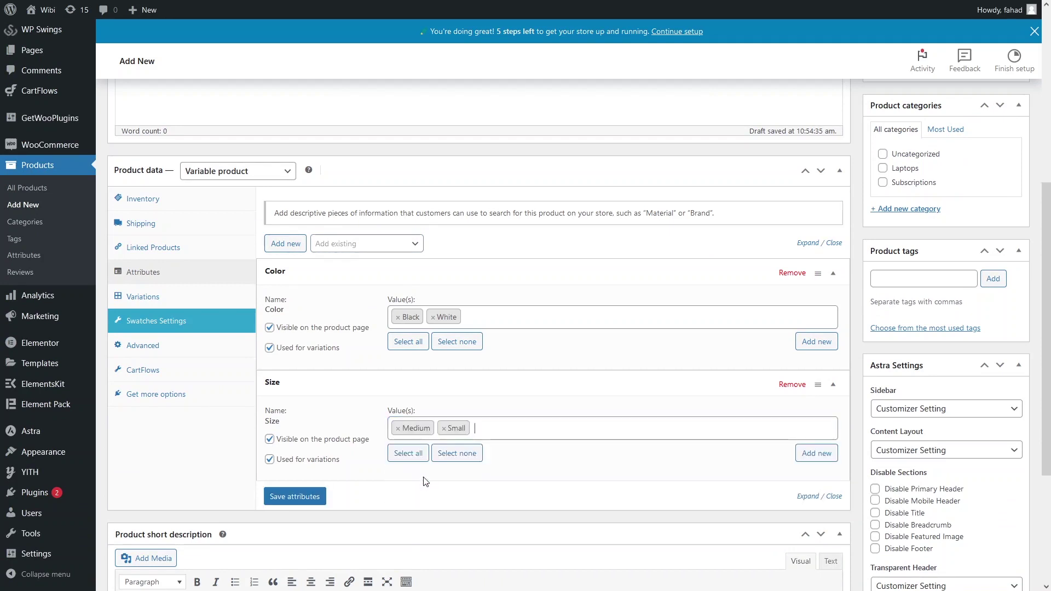
left_click(300, 499)
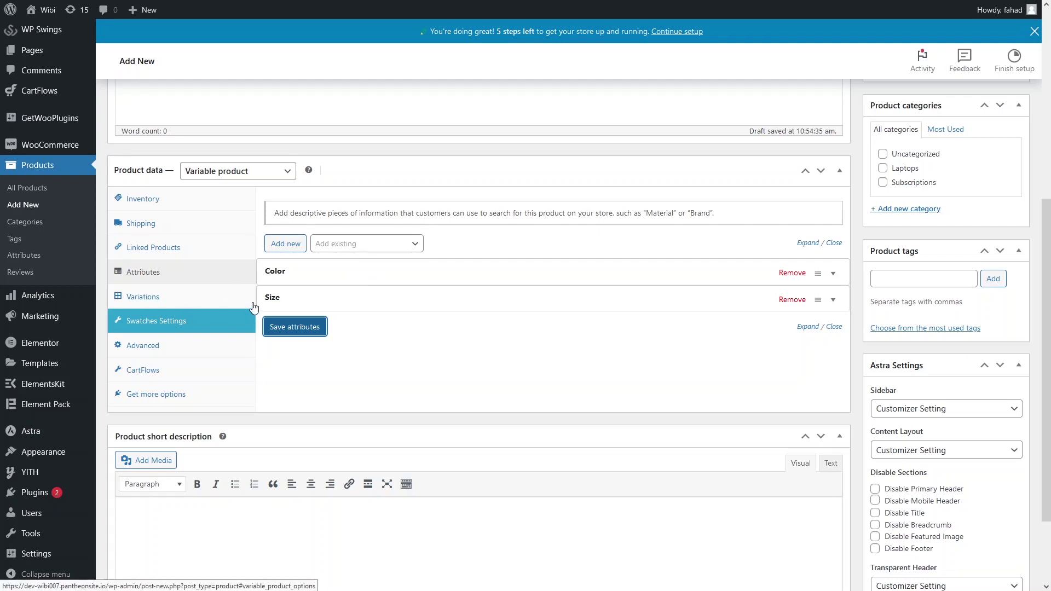
- Generate all Color/Size variations and give every variation a price of 15
left_click(165, 296)
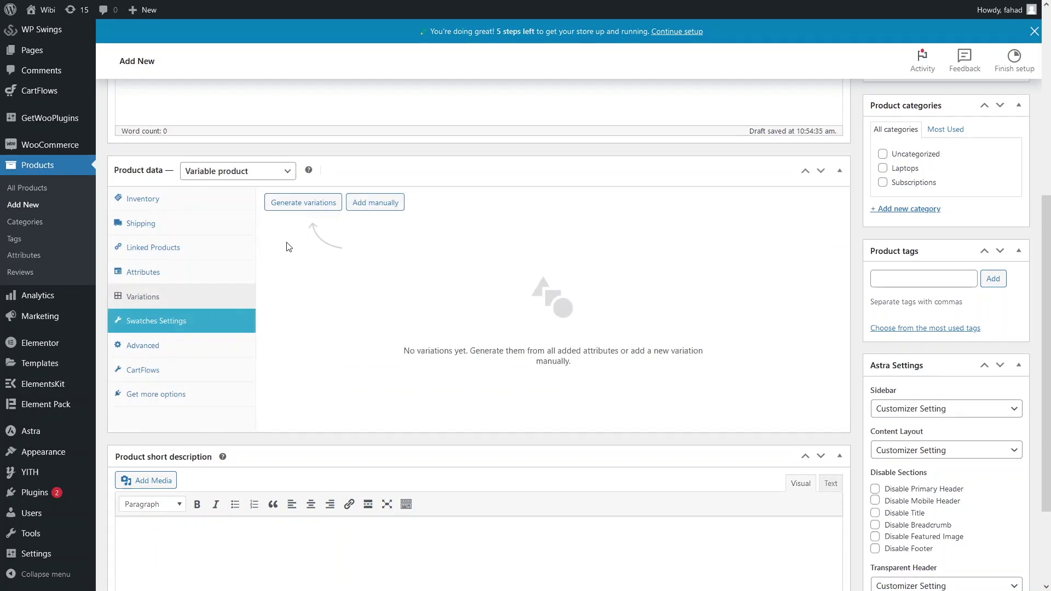
left_click(290, 204)
left_click(575, 322)
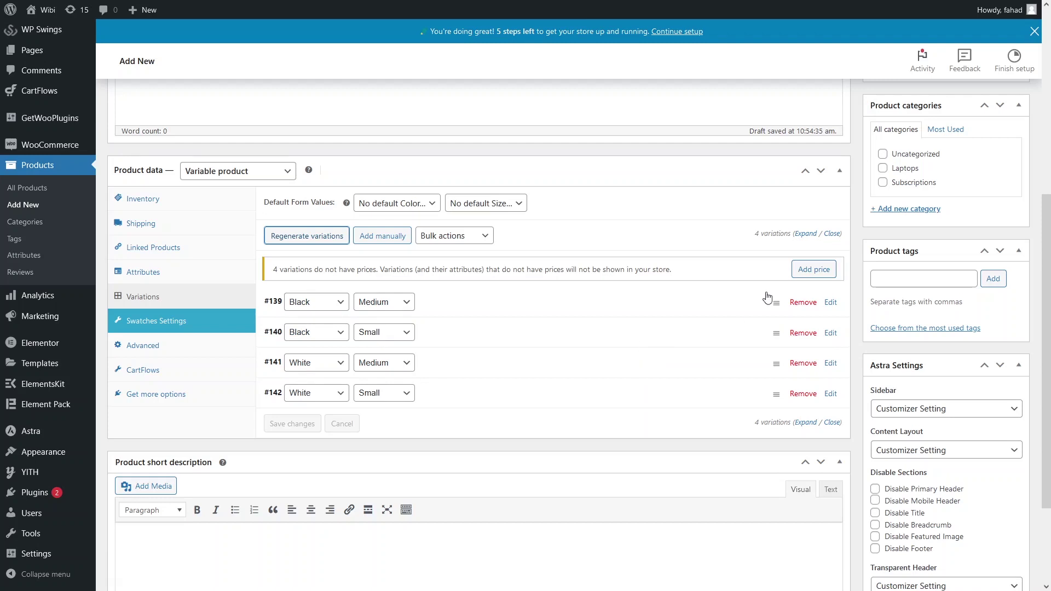
left_click(808, 269)
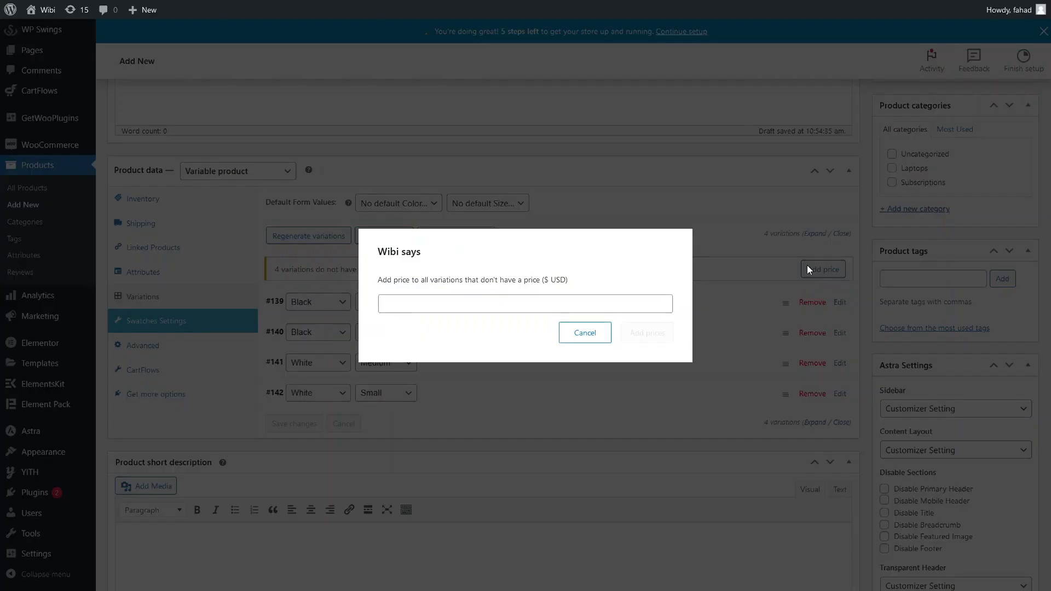
left_click(546, 307)
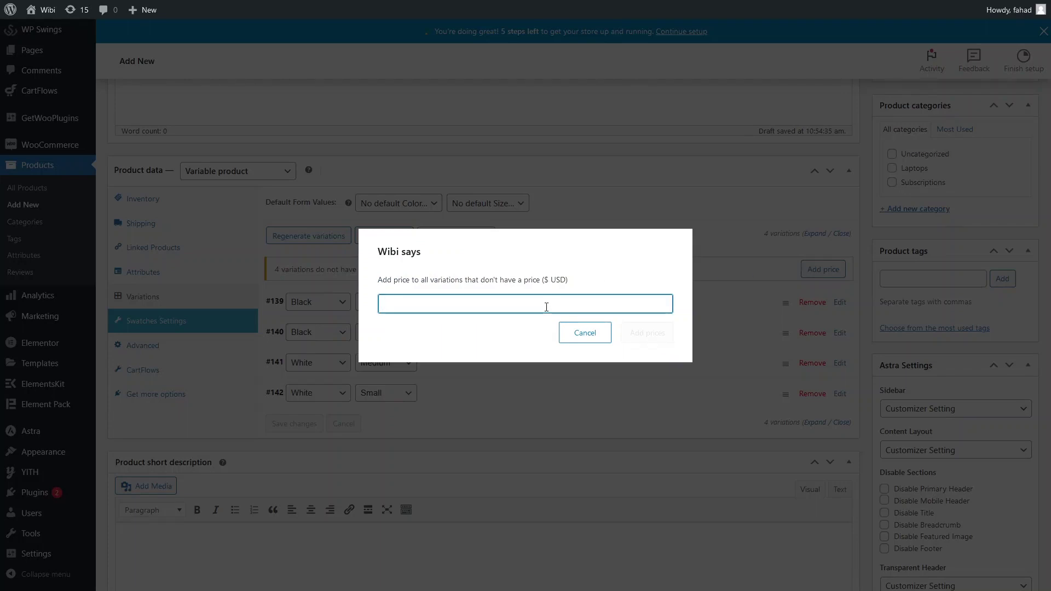
type("15")
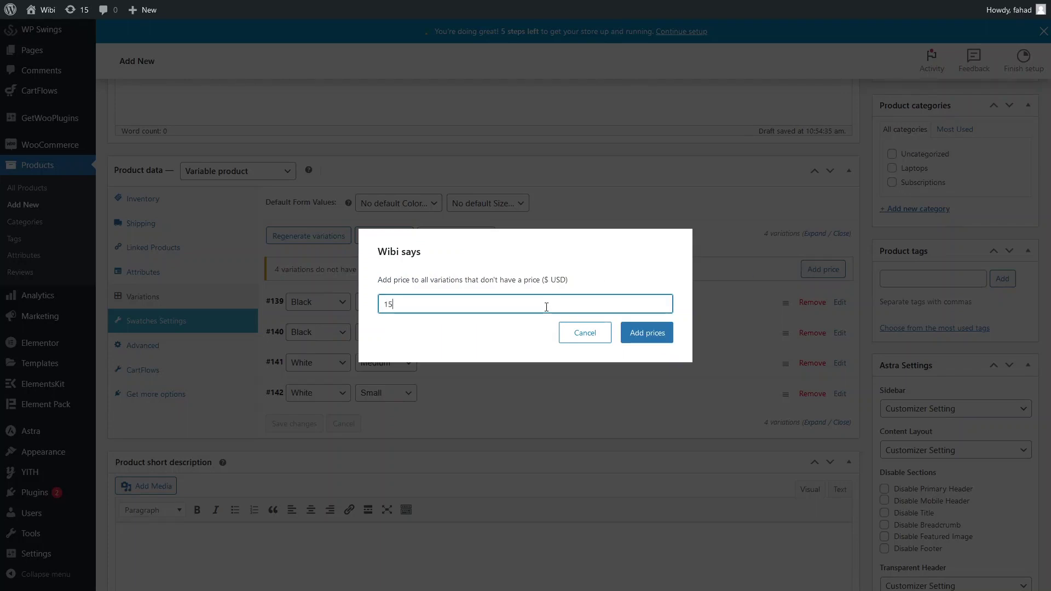
left_click(633, 338)
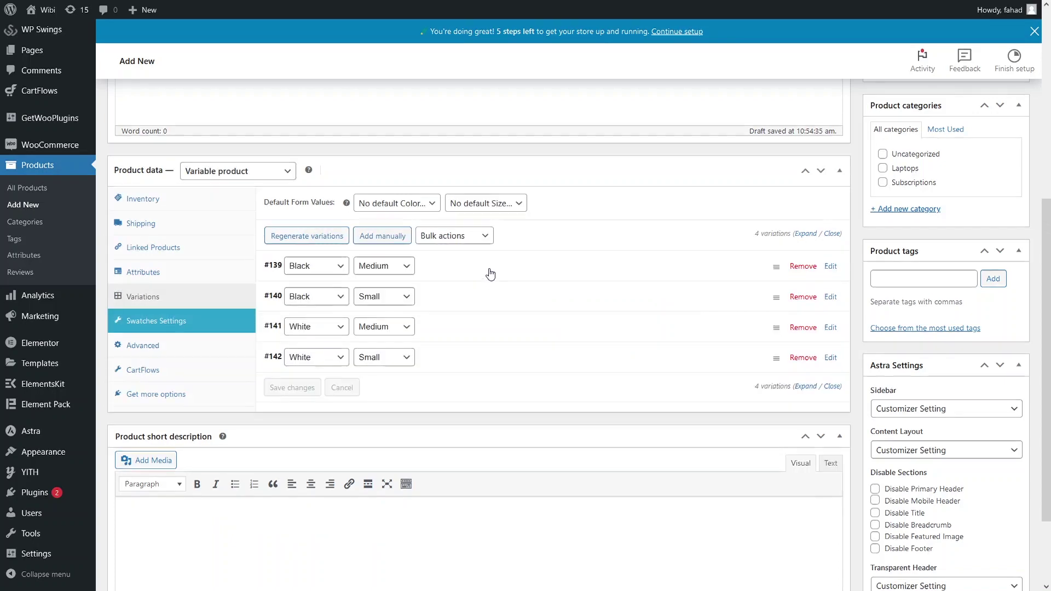
- Upload black-shirt.jpg as variation #139's image and set its regular price to 20
left_click(489, 273)
left_click(296, 320)
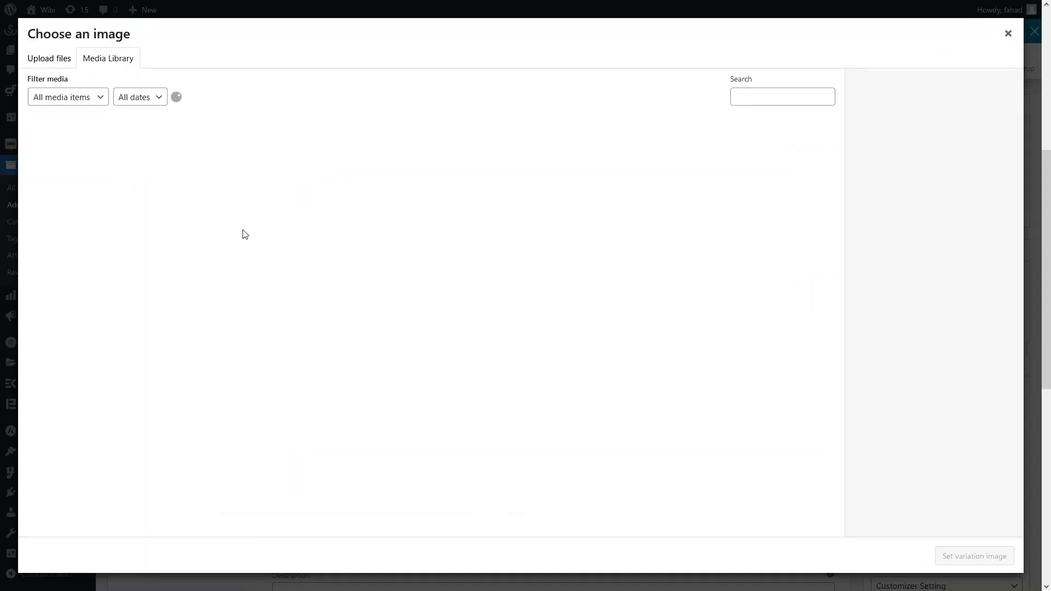
left_click(48, 61)
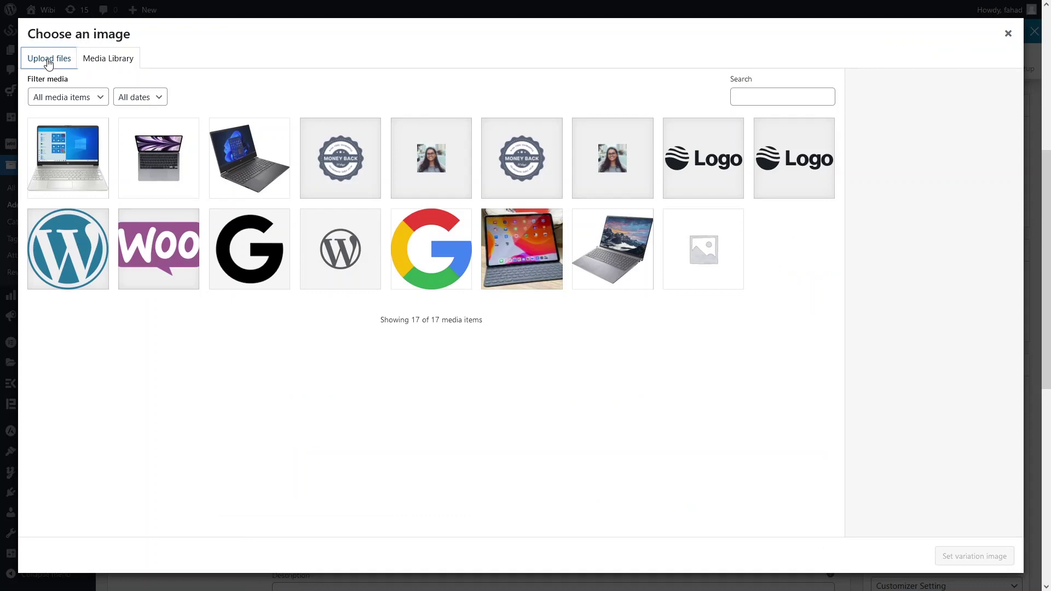
left_click(518, 270)
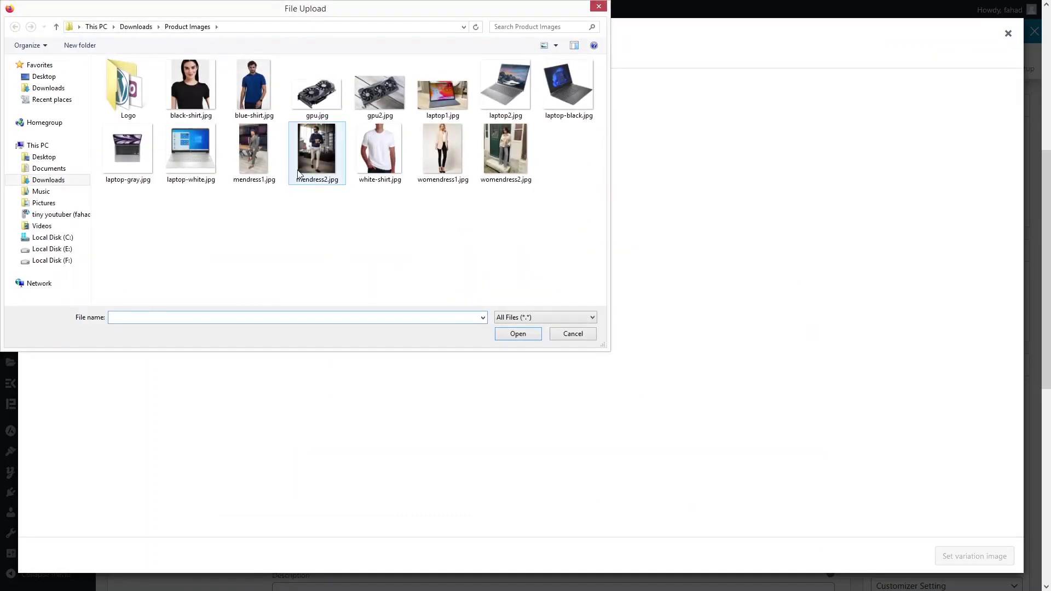
key("b")
left_click(529, 337)
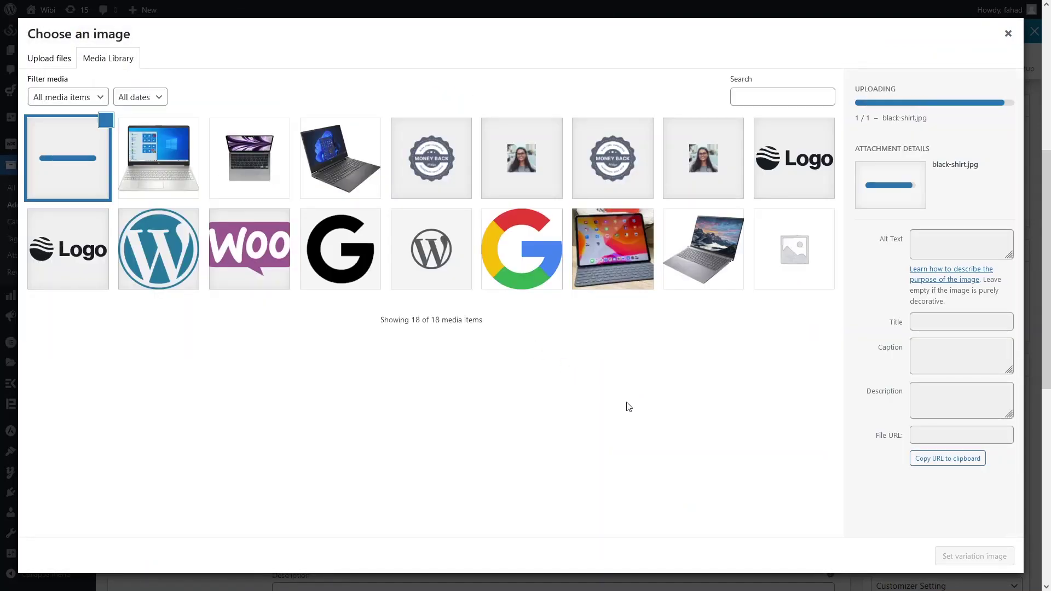
left_click(976, 558)
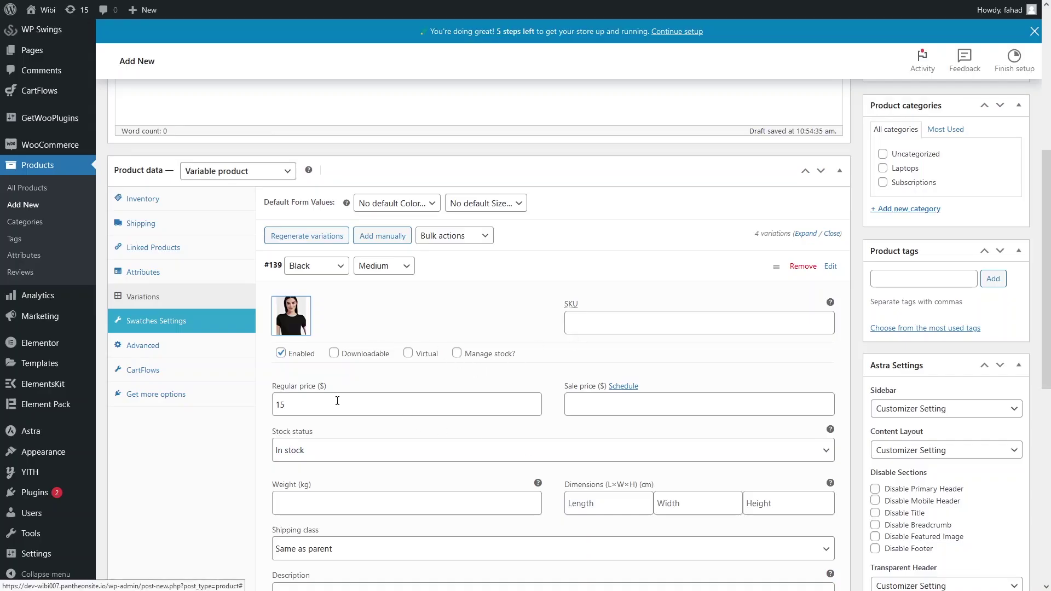
left_click(334, 412)
type("1")
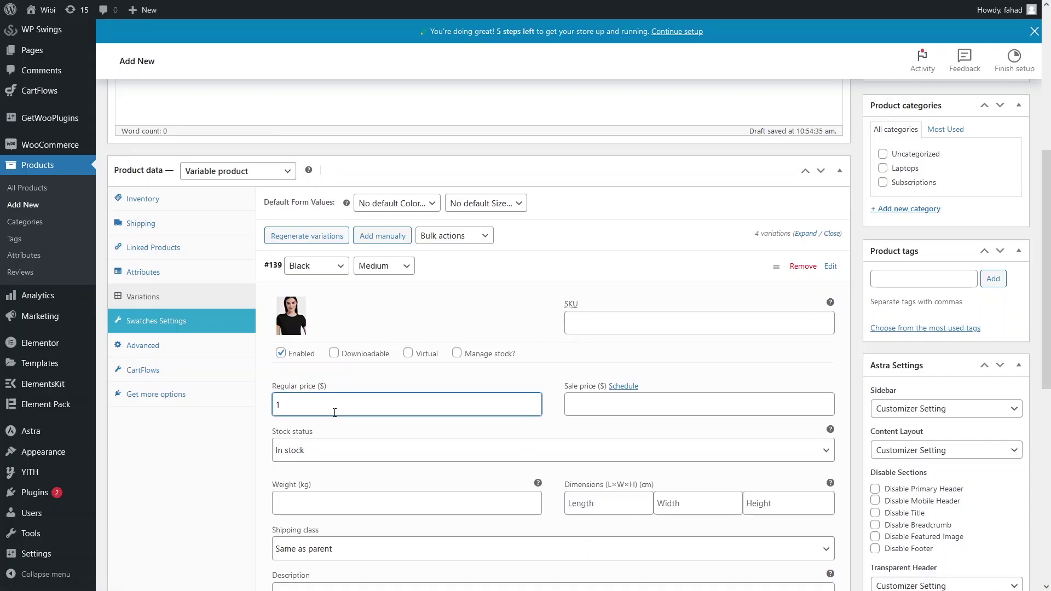
key("BackSpace")
type("20")
left_click(471, 274)
- Give variation #140 (Black / Small) the black shirt image
left_click(463, 304)
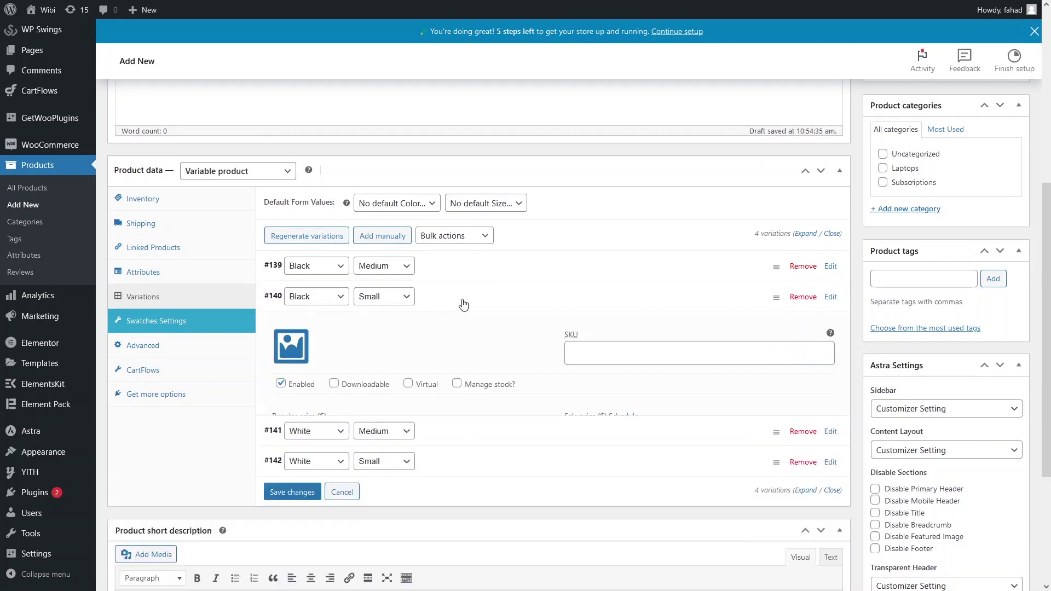
left_click(291, 347)
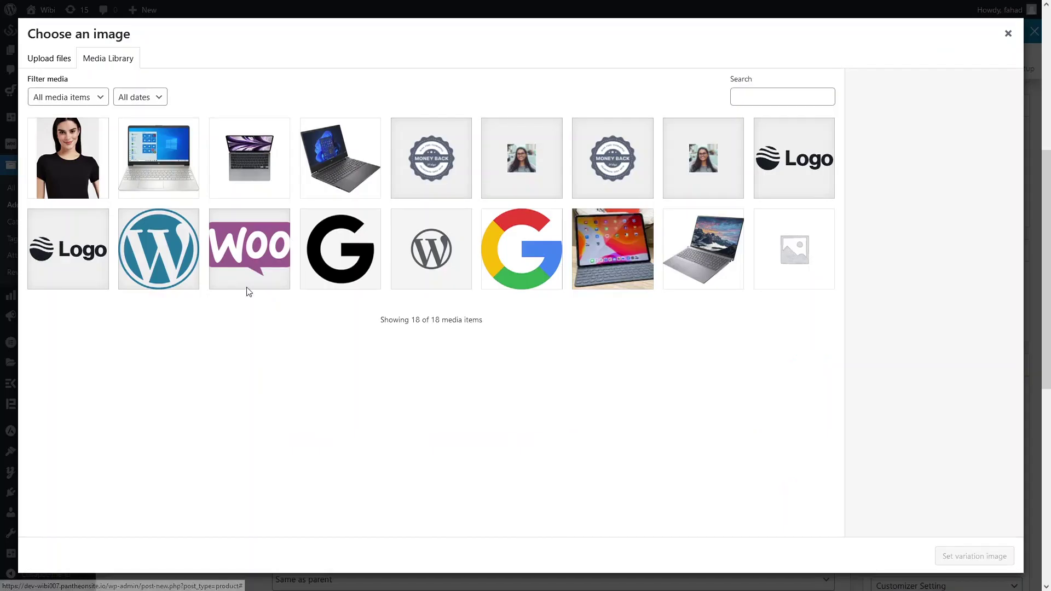
left_click(79, 174)
left_click(974, 556)
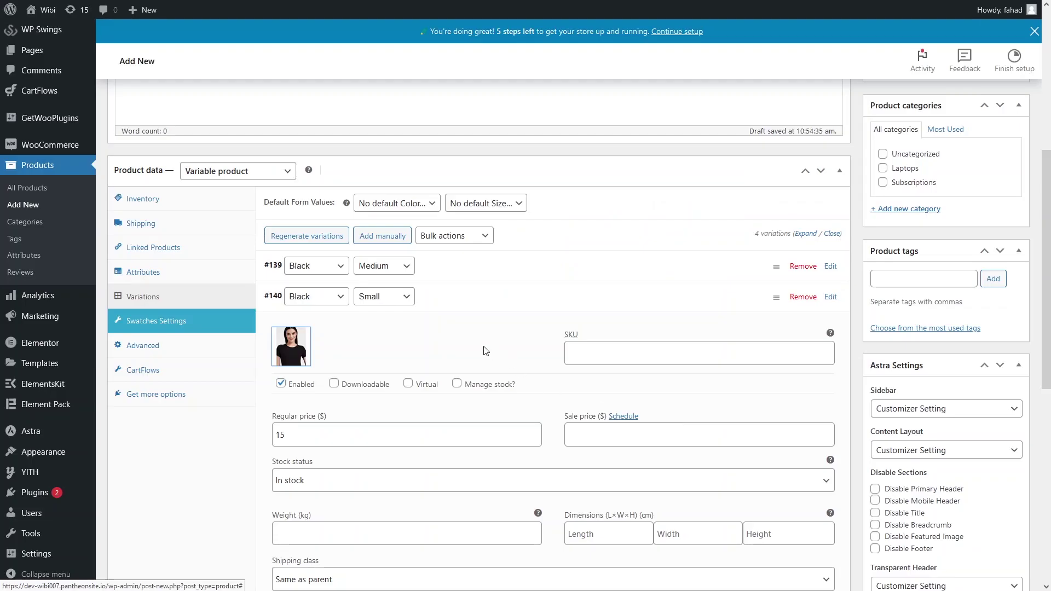
scroll(484, 350, "down", 1)
double_click(279, 369)
scroll(482, 310, "up", 1)
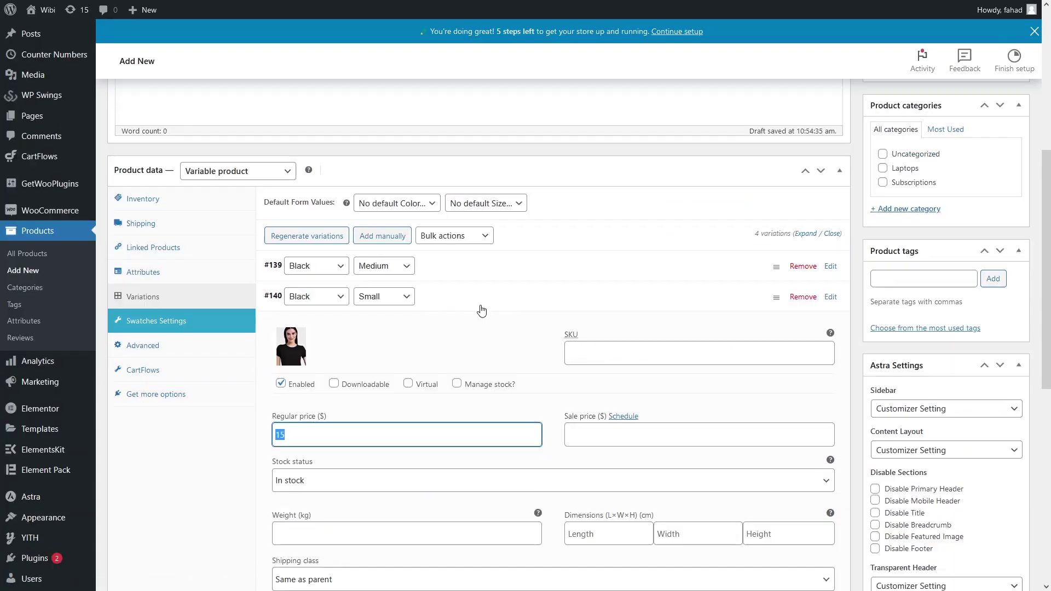
scroll(452, 304, "down", 5)
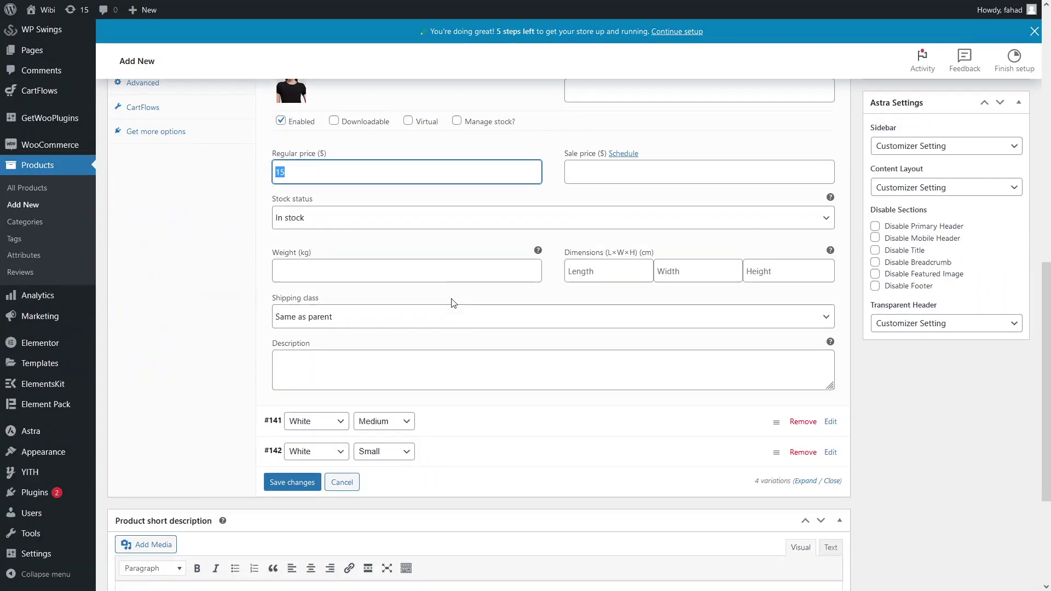
scroll(453, 301, "up", 5)
left_click(493, 301)
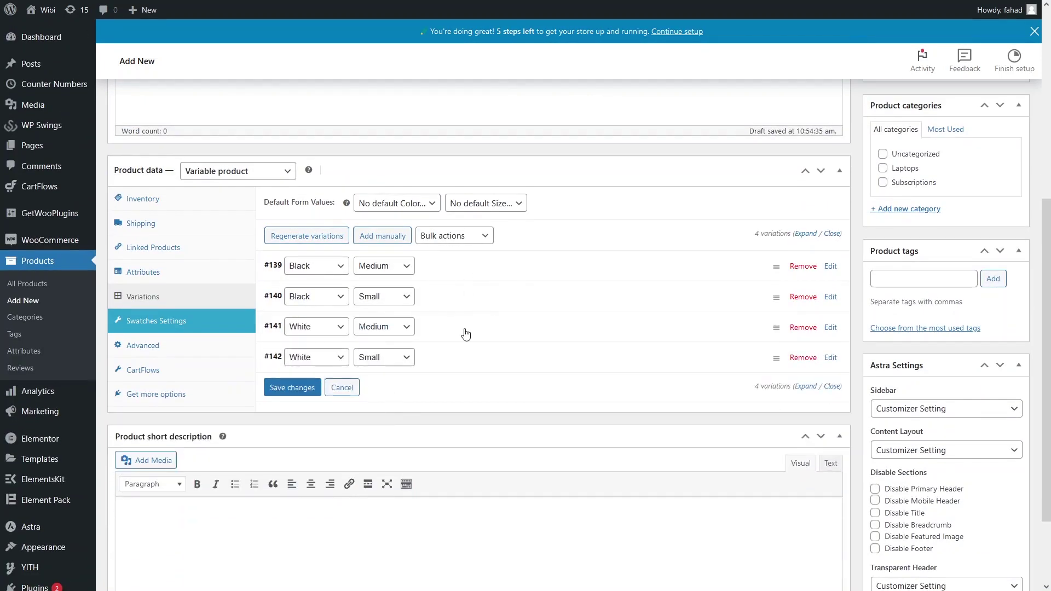
- Upload white-shirt.jpg as variation #141's (White / Medium) image and reprice it to 20
left_click(462, 330)
left_click(300, 377)
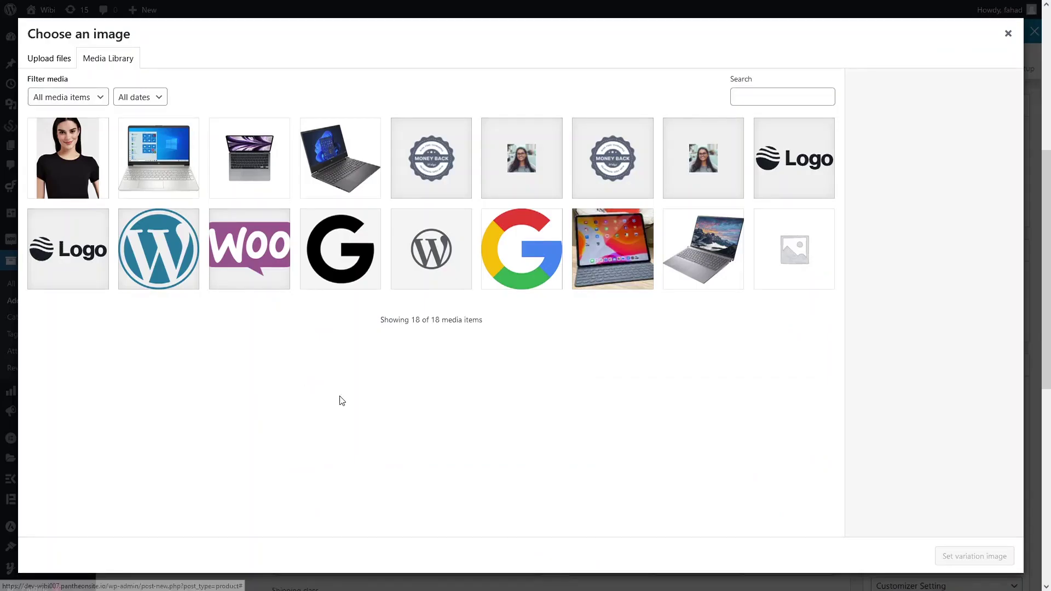
left_click(52, 60)
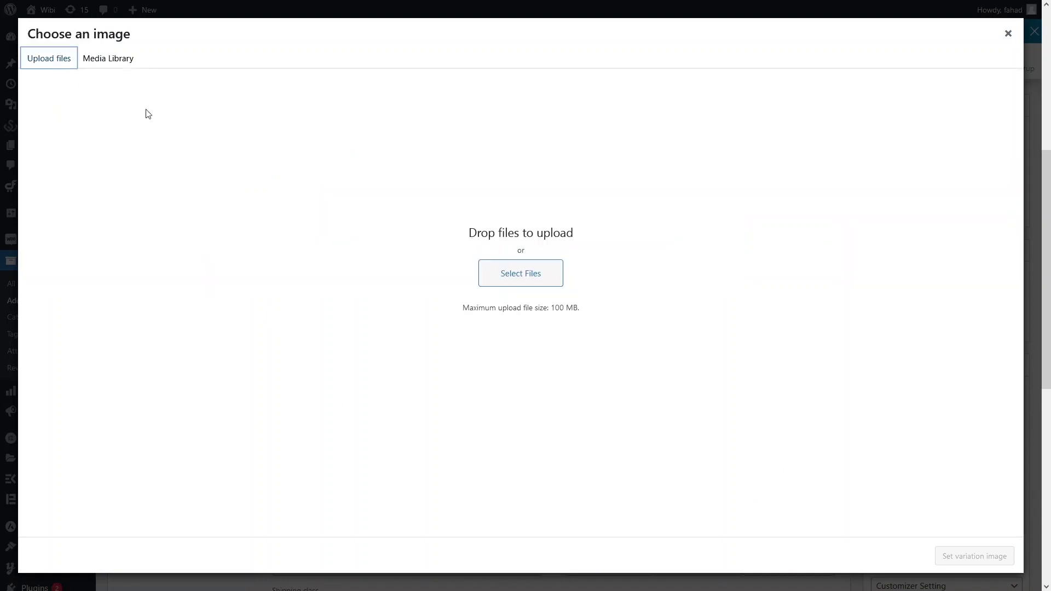
left_click(509, 282)
left_click(390, 163)
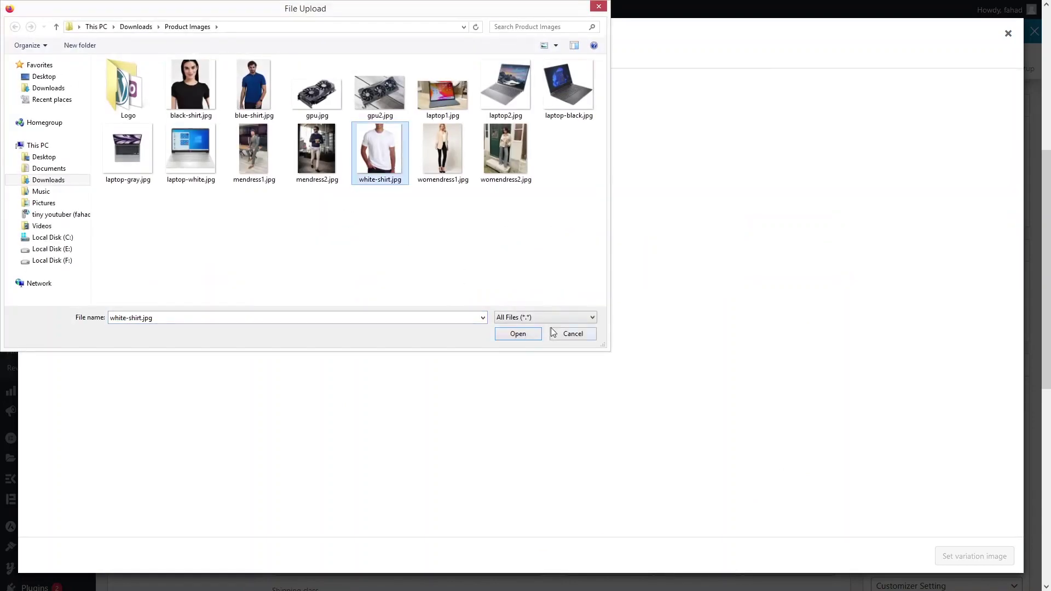
left_click(533, 333)
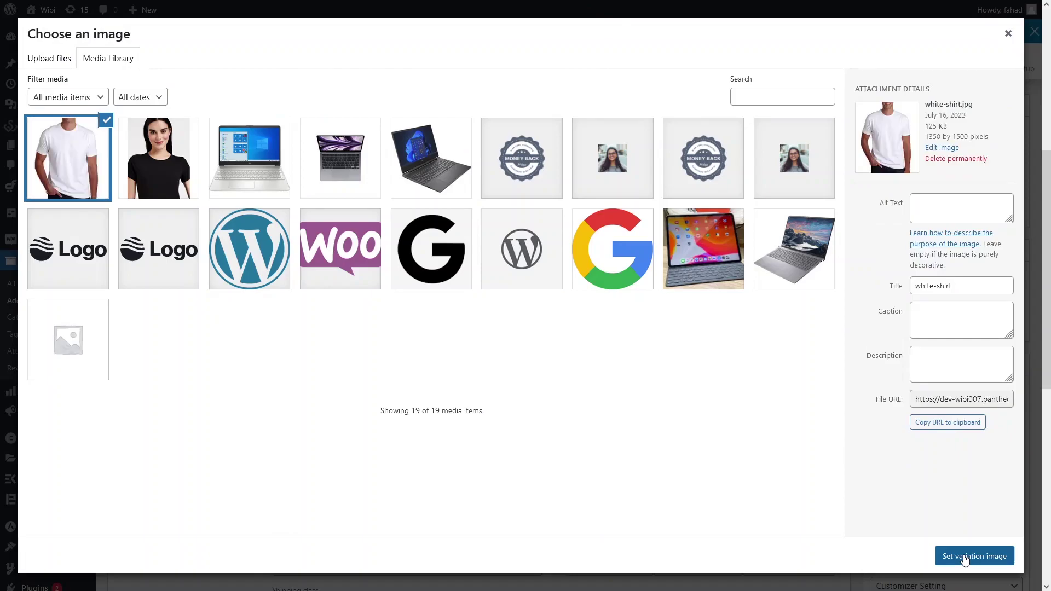
left_click(965, 557)
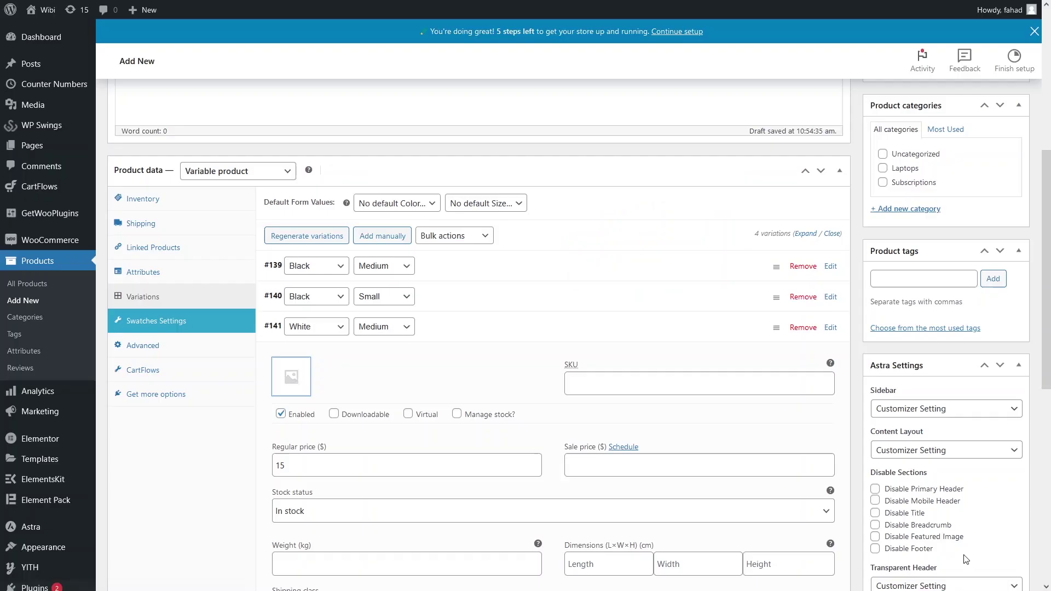
double_click(341, 459)
type("20")
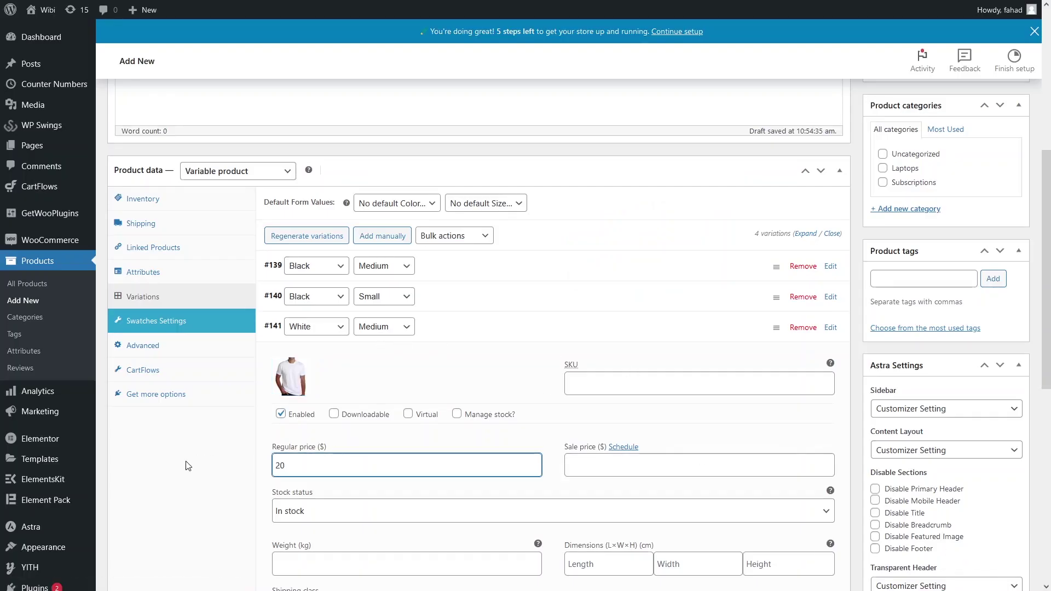
left_click(677, 330)
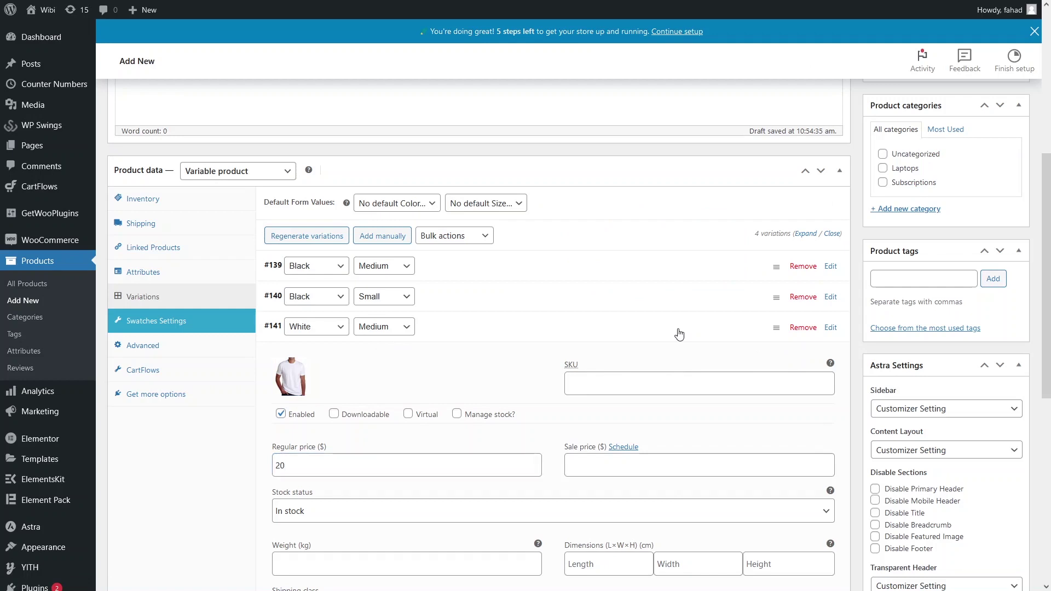
- Give variation #142 (White / Small) the white shirt image and save the variation changes
left_click(503, 368)
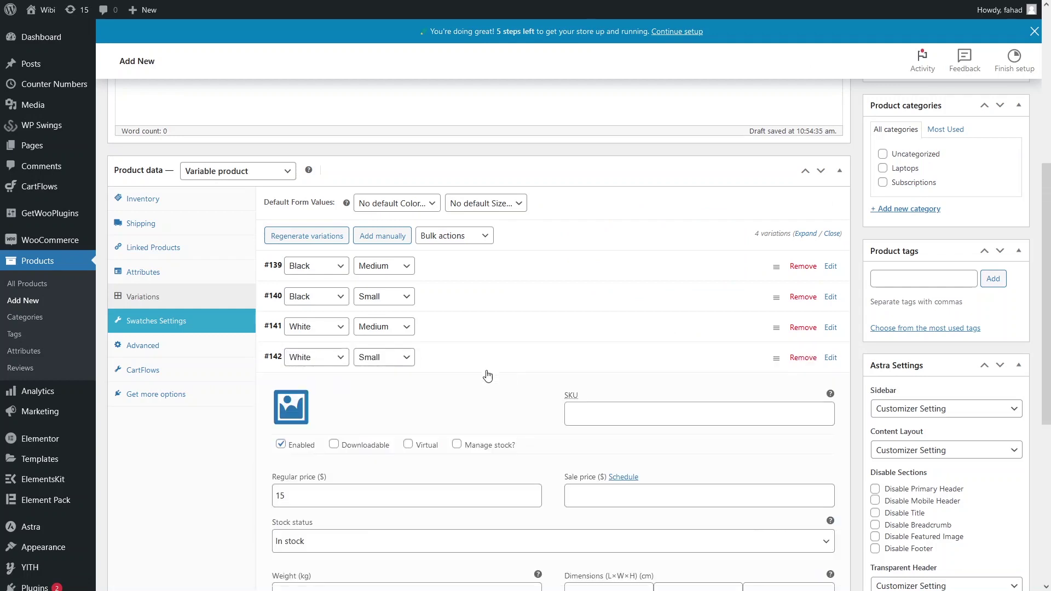
left_click(291, 401)
left_click(88, 167)
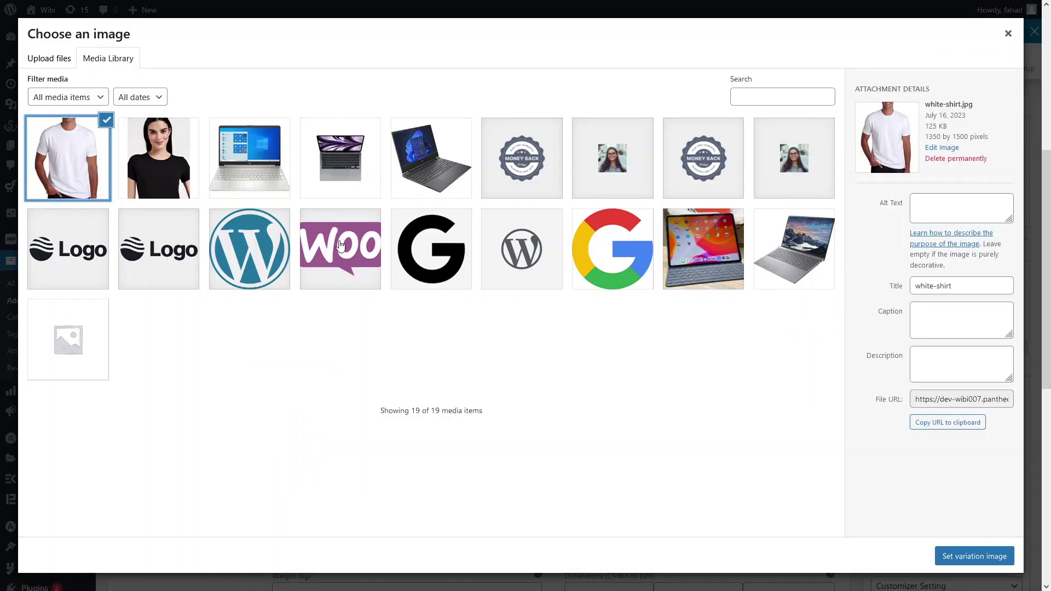
left_click(965, 551)
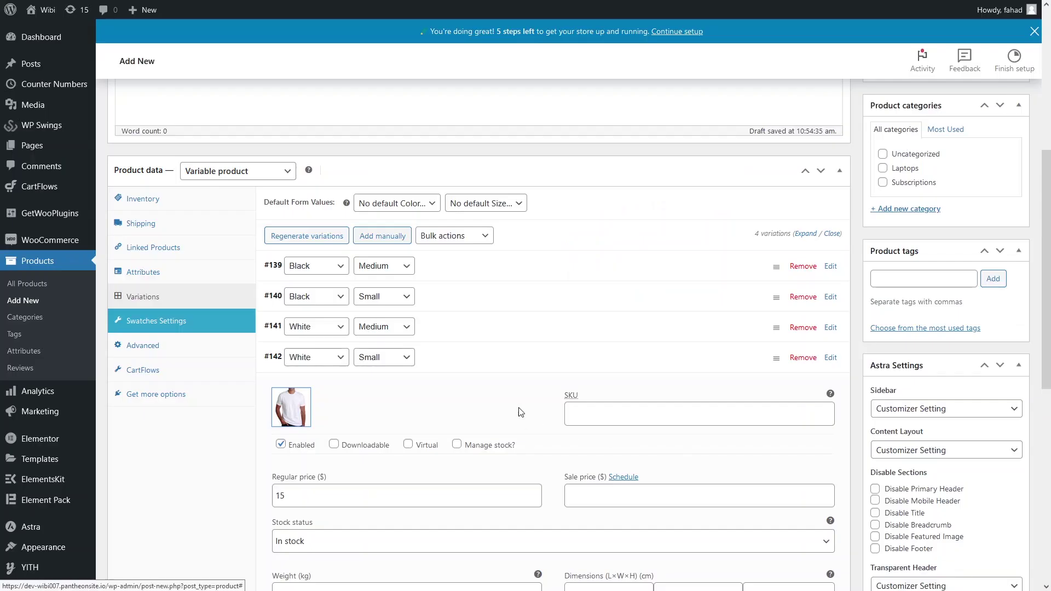
scroll(511, 399, "down", 2)
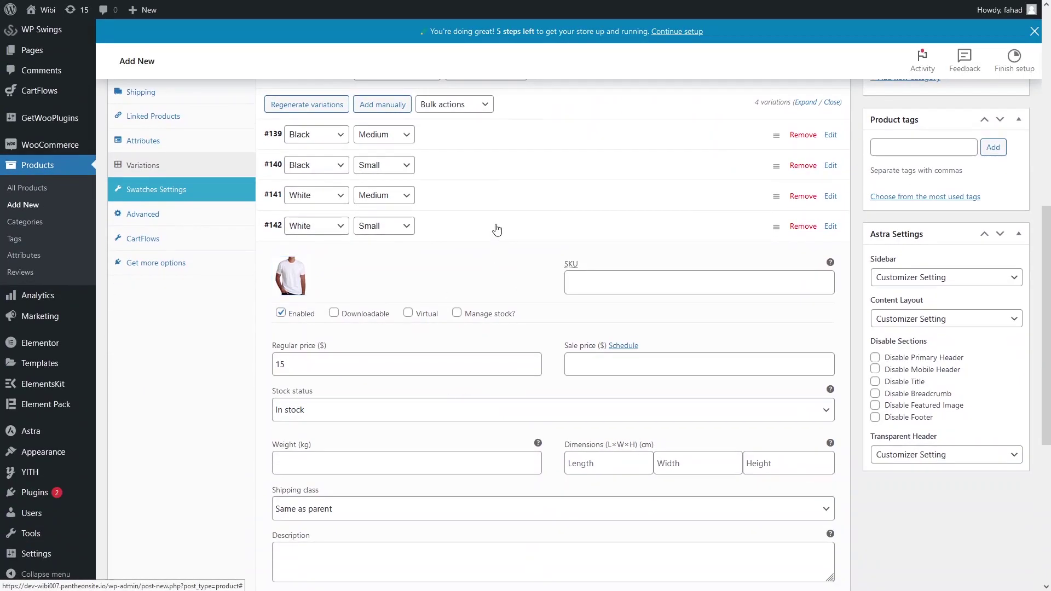
left_click(494, 228)
scroll(330, 293, "up", 3)
left_click(290, 418)
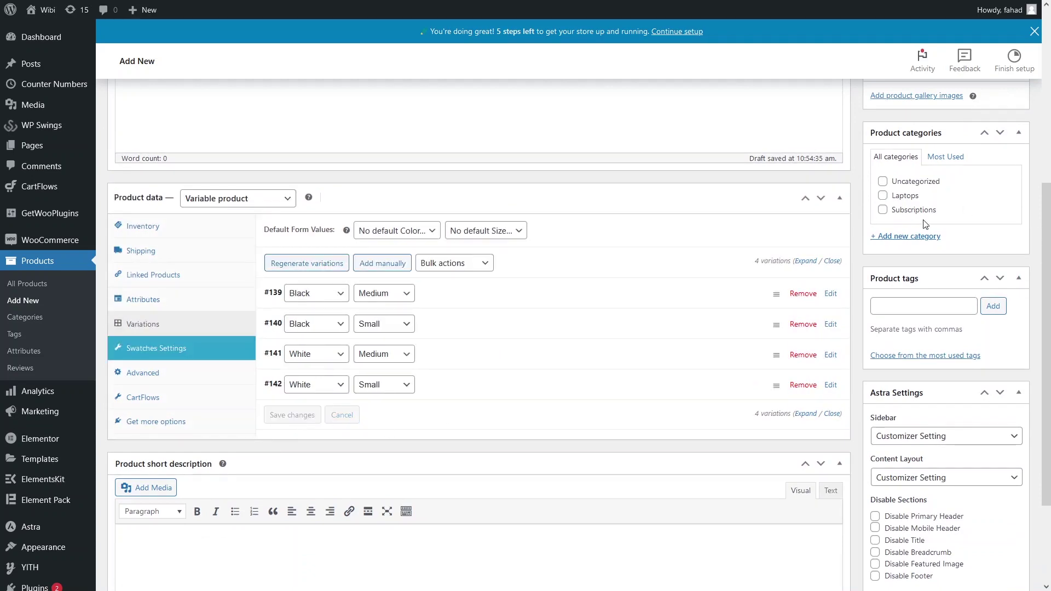
- Add a new 'Clothing' category and set the black T-shirt photo as the product image
left_click(914, 237)
type("Clothing")
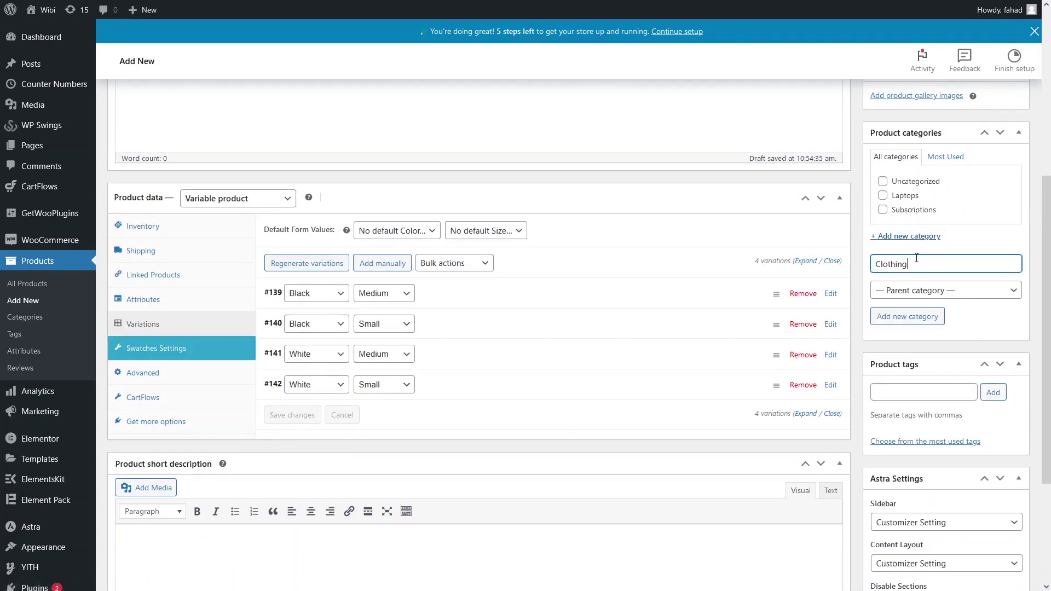
left_click(917, 317)
scroll(560, 285, "up", 5)
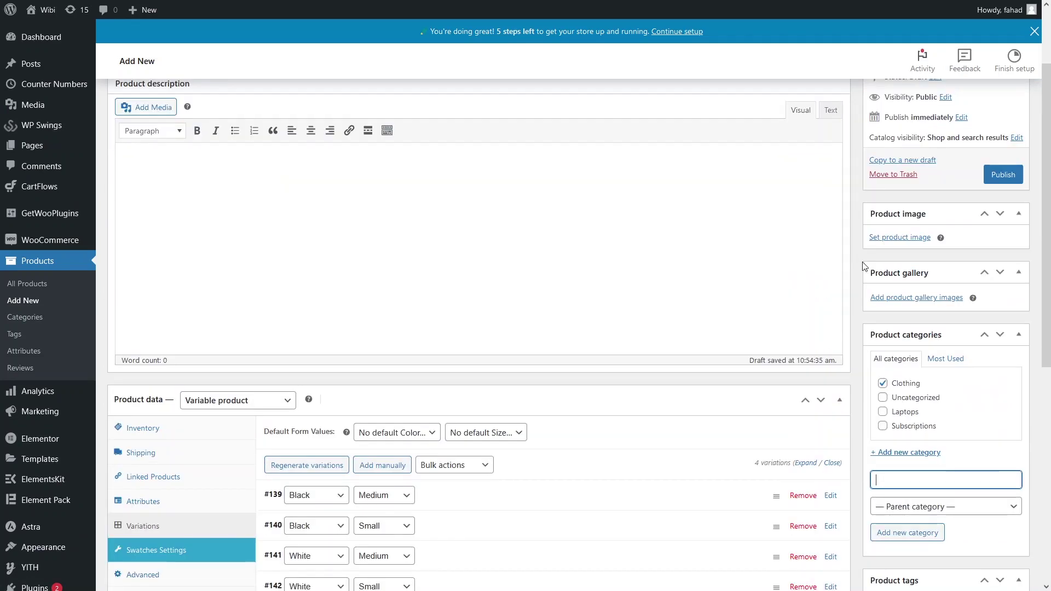
left_click(905, 236)
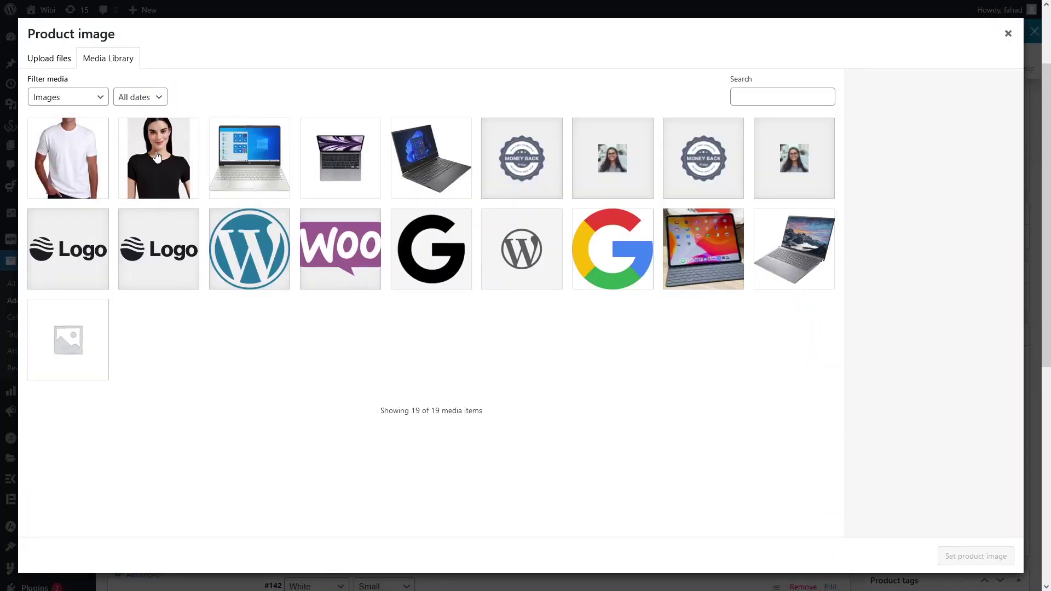
left_click(157, 159)
left_click(968, 556)
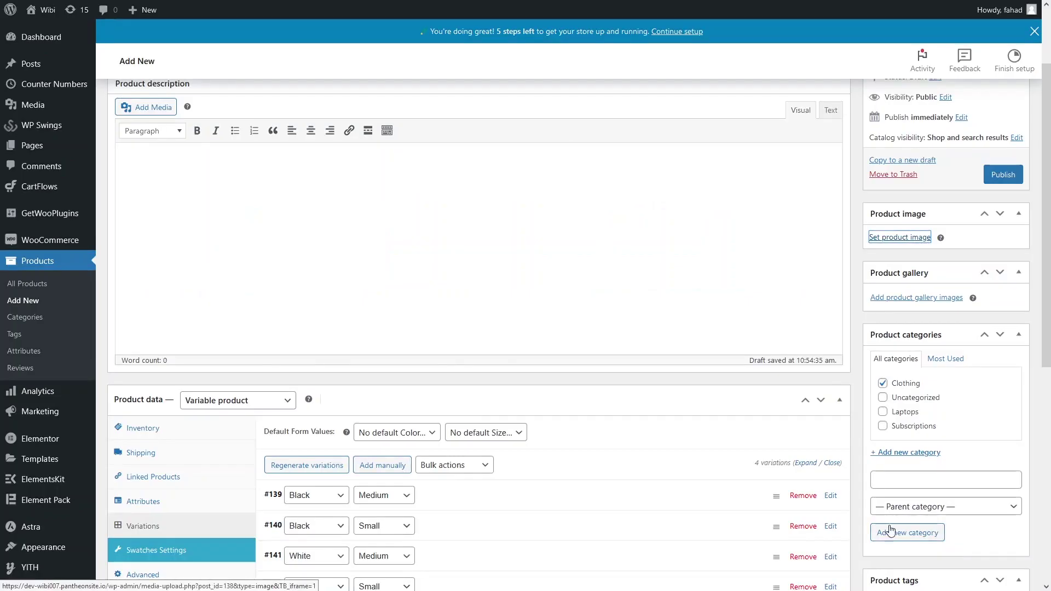
- Set the default form values to Black and Medium, save changes, and publish the T Shirt
scroll(416, 369, "down", 1)
left_click(415, 368)
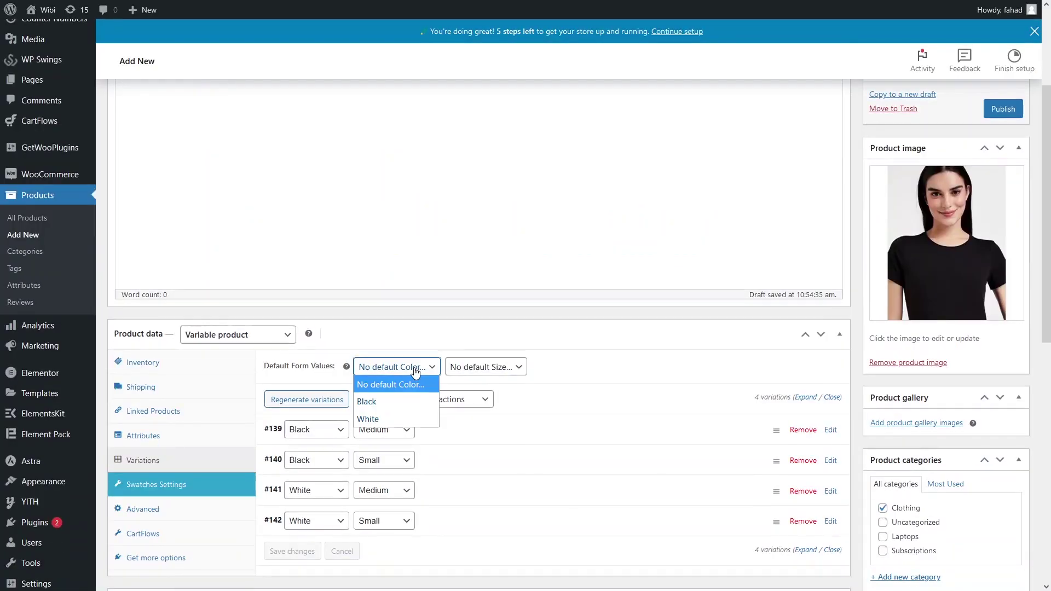
left_click(405, 401)
left_click(488, 368)
left_click(488, 401)
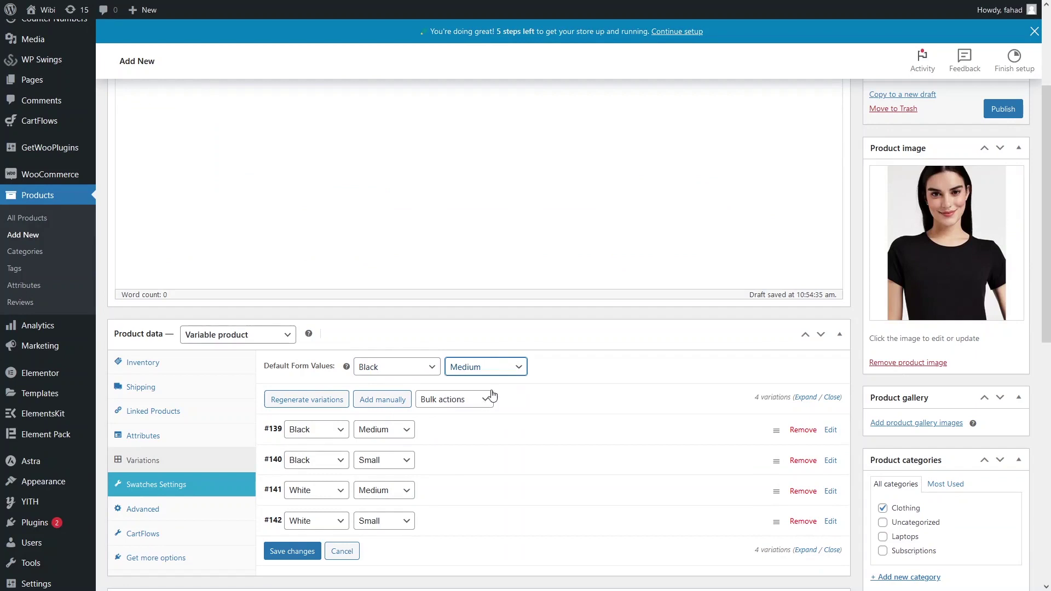
left_click(304, 548)
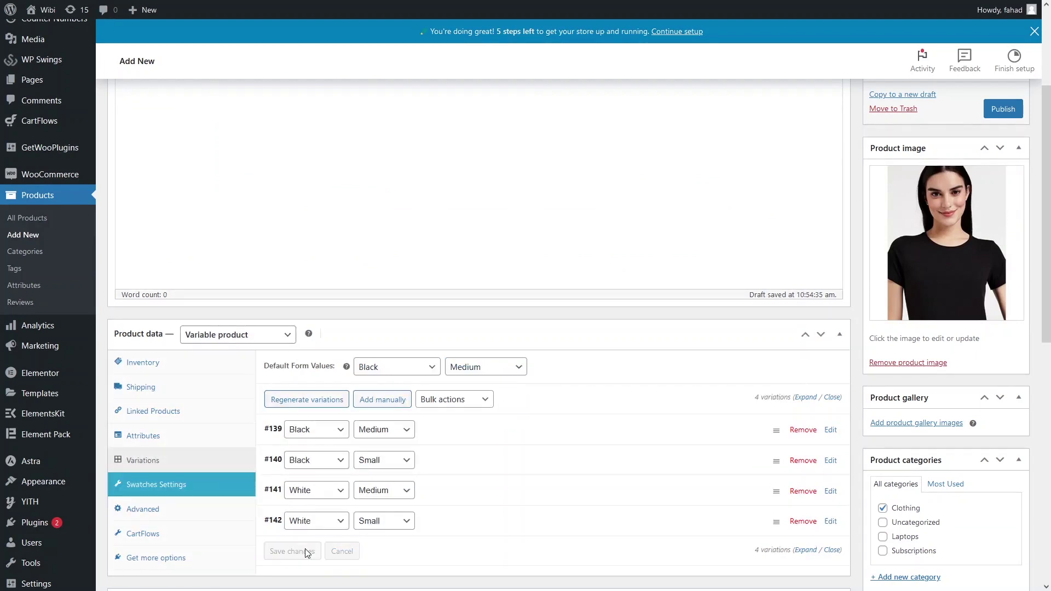
scroll(668, 305, "up", 3)
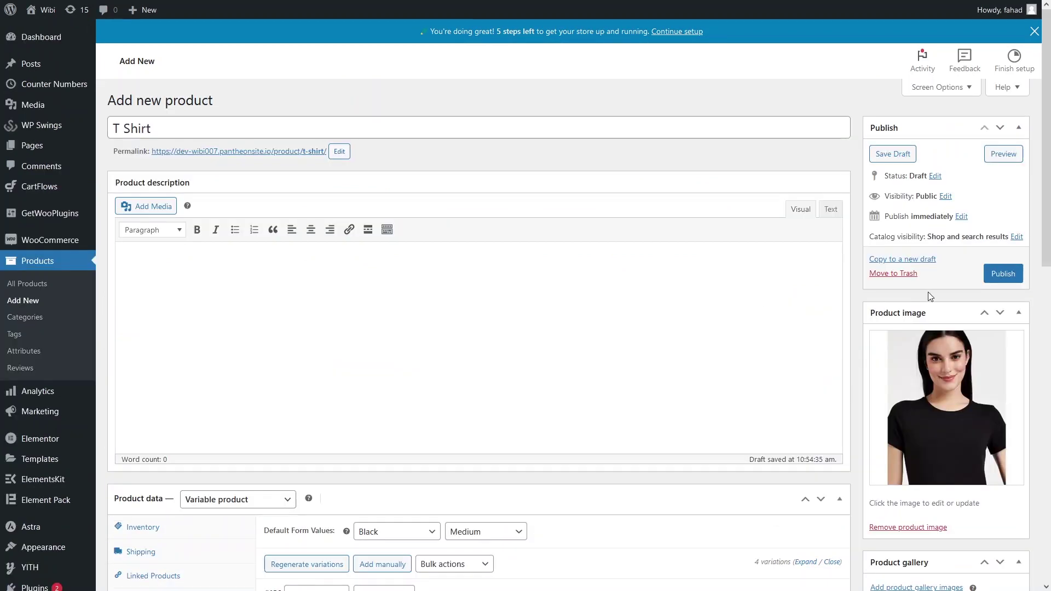
left_click(1002, 273)
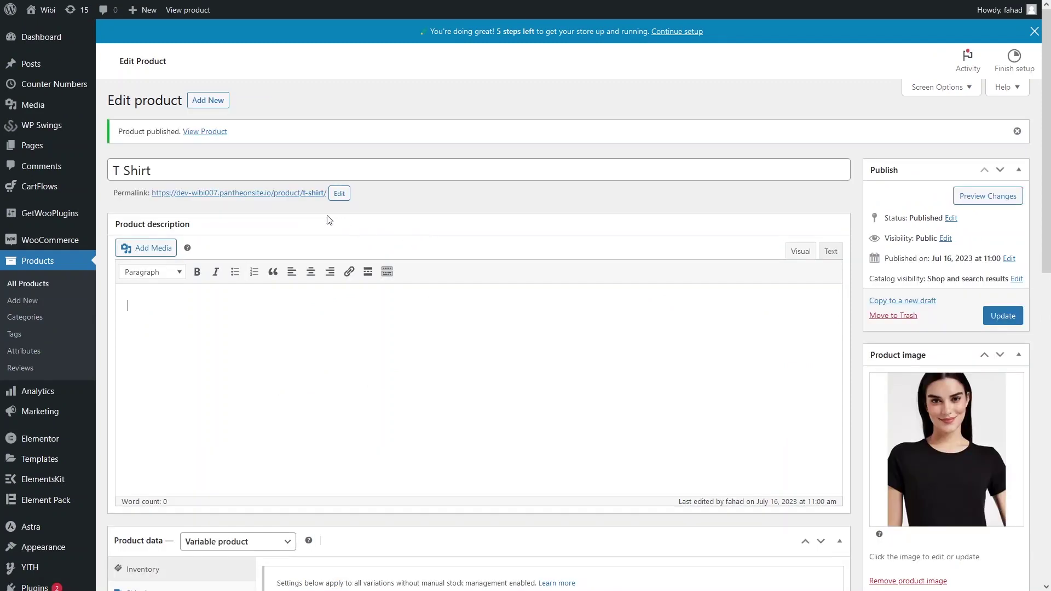
- Open the live T Shirt page and preview the White and Black colour variations
left_click(300, 197)
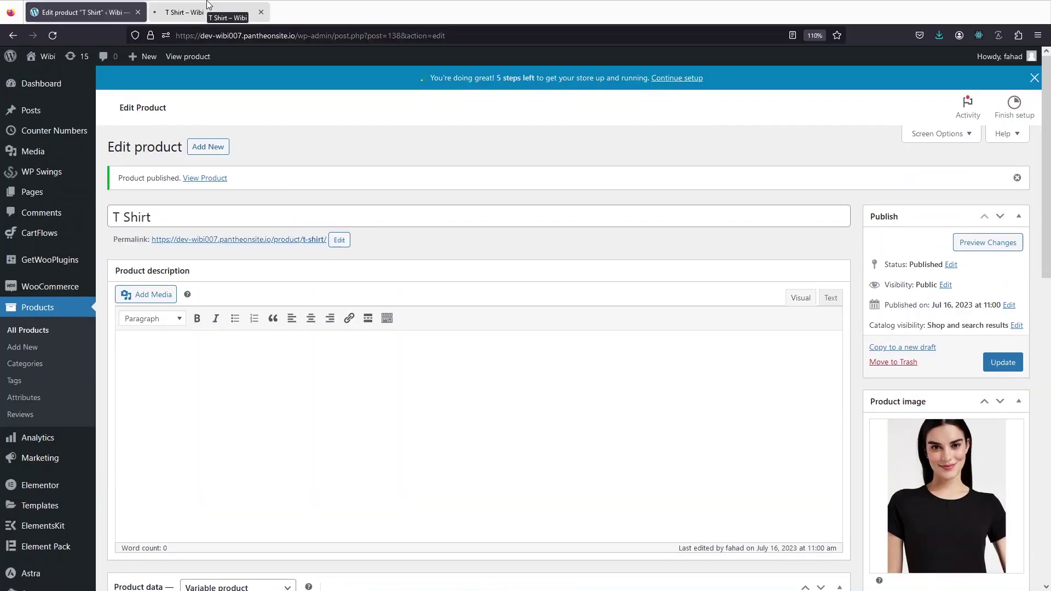
left_click(208, 6)
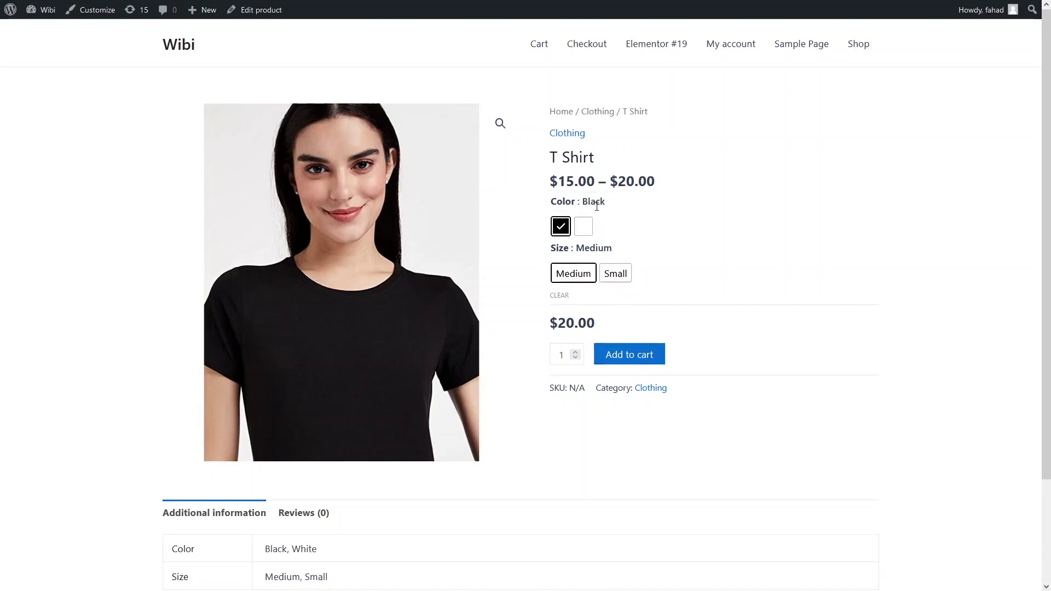
left_click(590, 224)
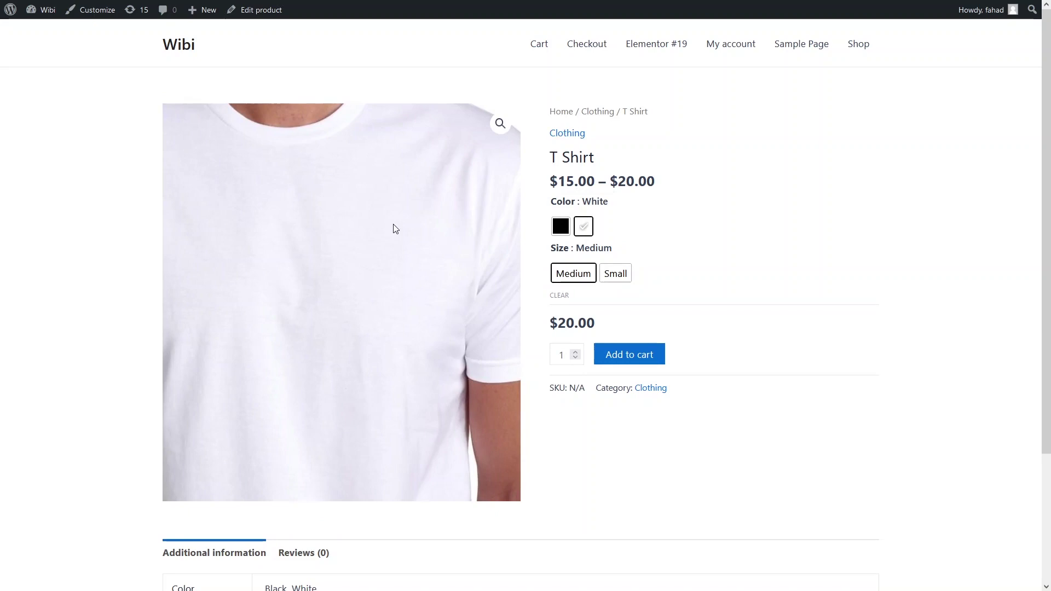
left_click(560, 226)
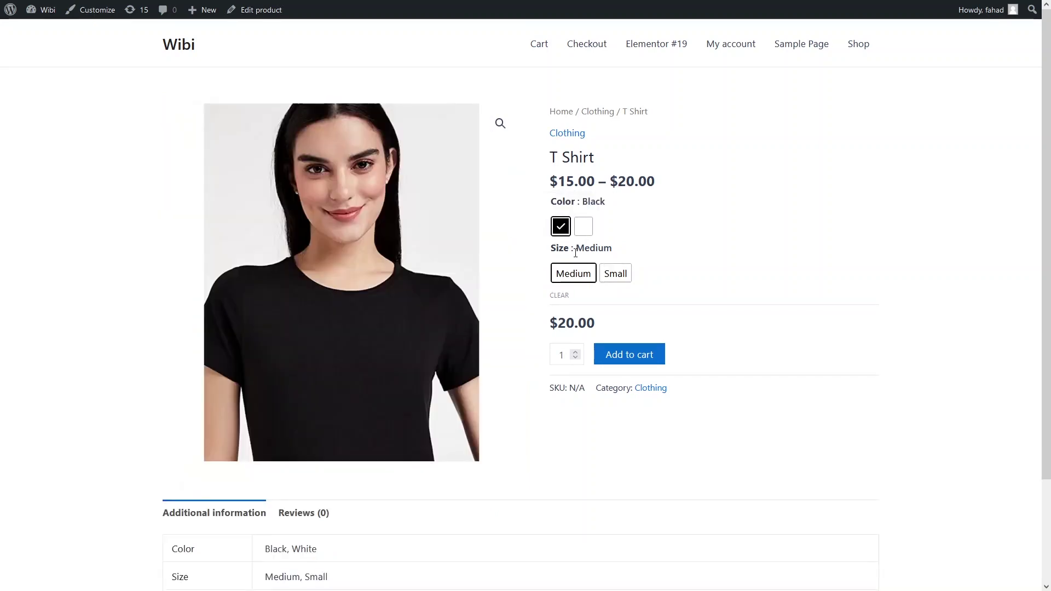
- Compare size prices: Small at $15.00, then Medium at $20.00, leaving Medium selected
left_click(624, 273)
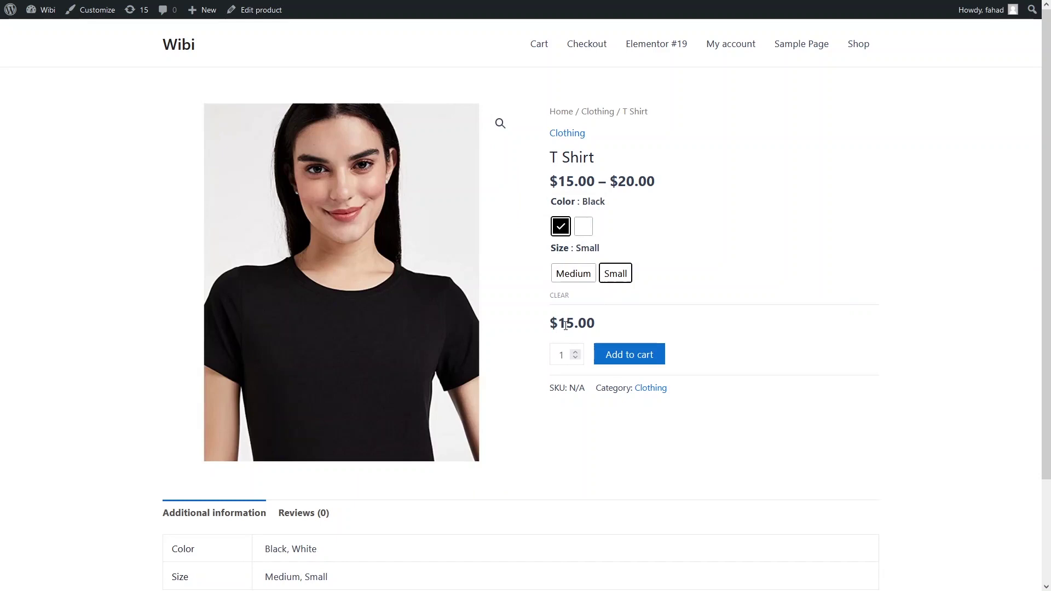
left_click_drag(563, 326, 594, 325)
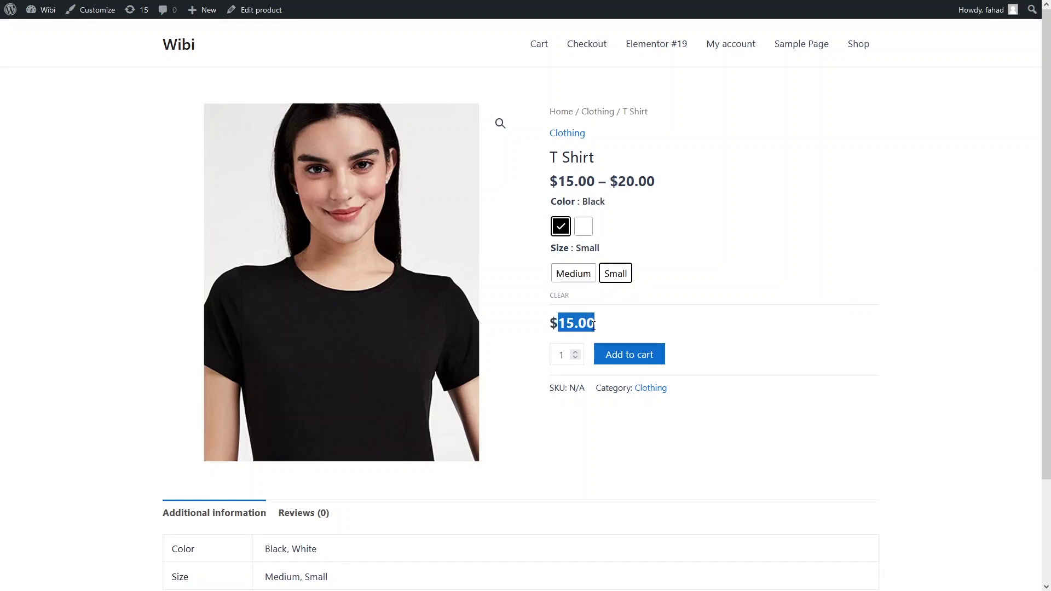
left_click(587, 290)
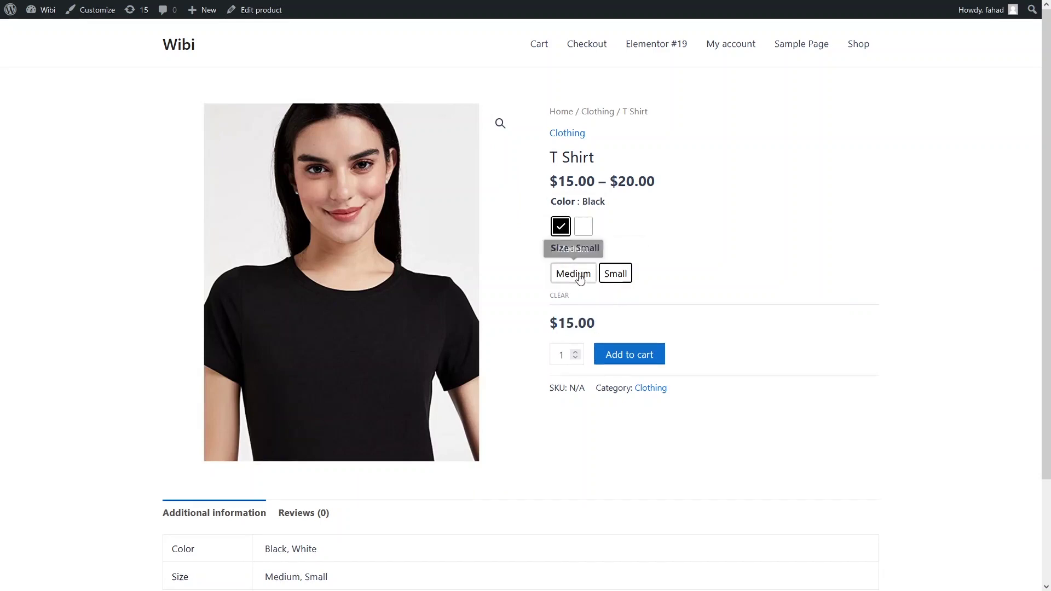
left_click(570, 276)
left_click_drag(557, 325, 617, 327)
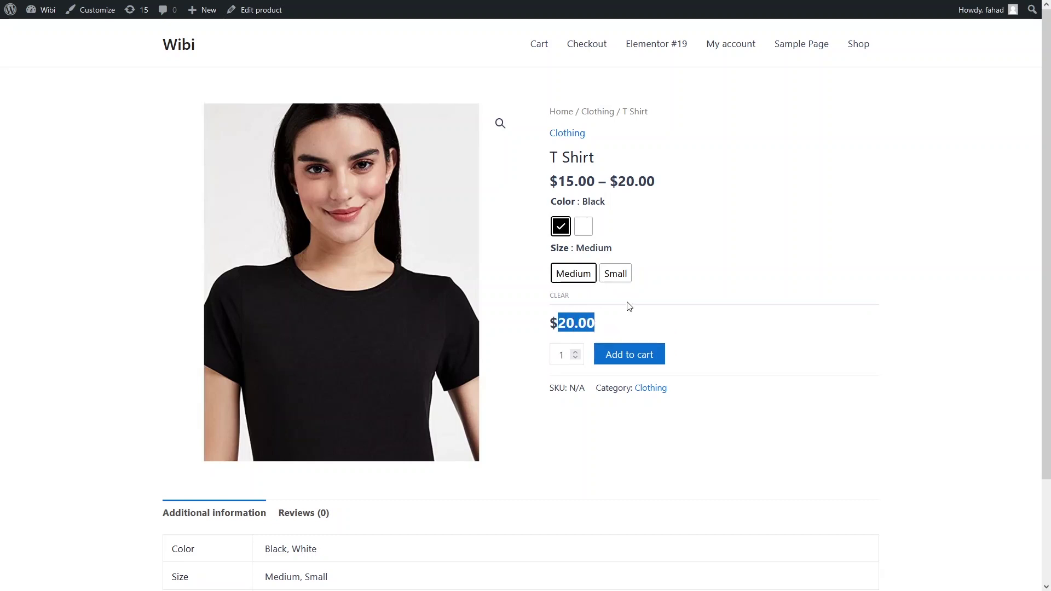
left_click(648, 284)
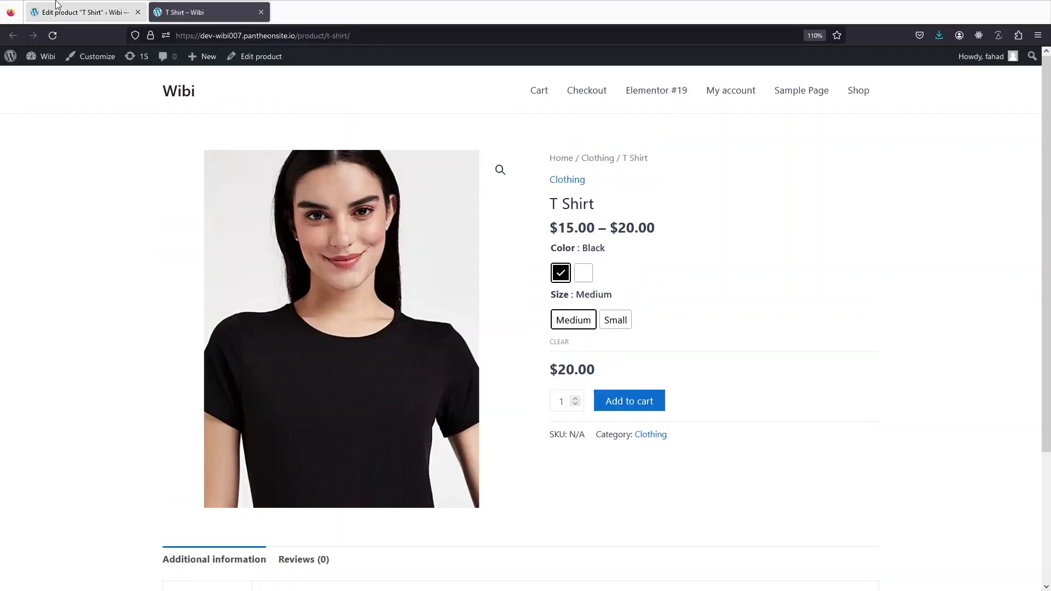
- Return to the product editor and open Appearance > Widgets
left_click(62, 5)
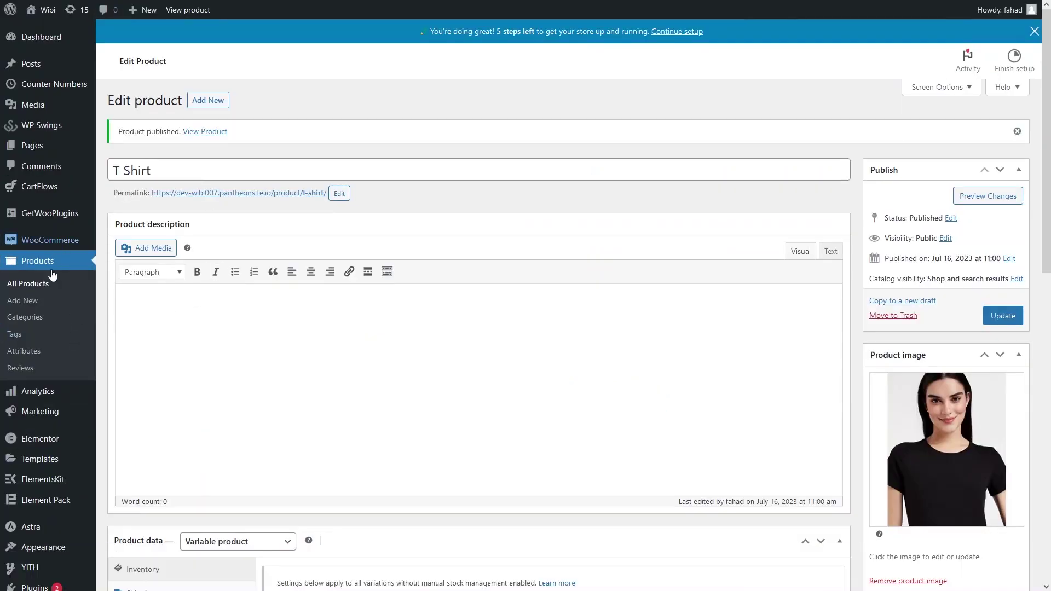
scroll(47, 416, "down", 2)
mouse_move(49, 452)
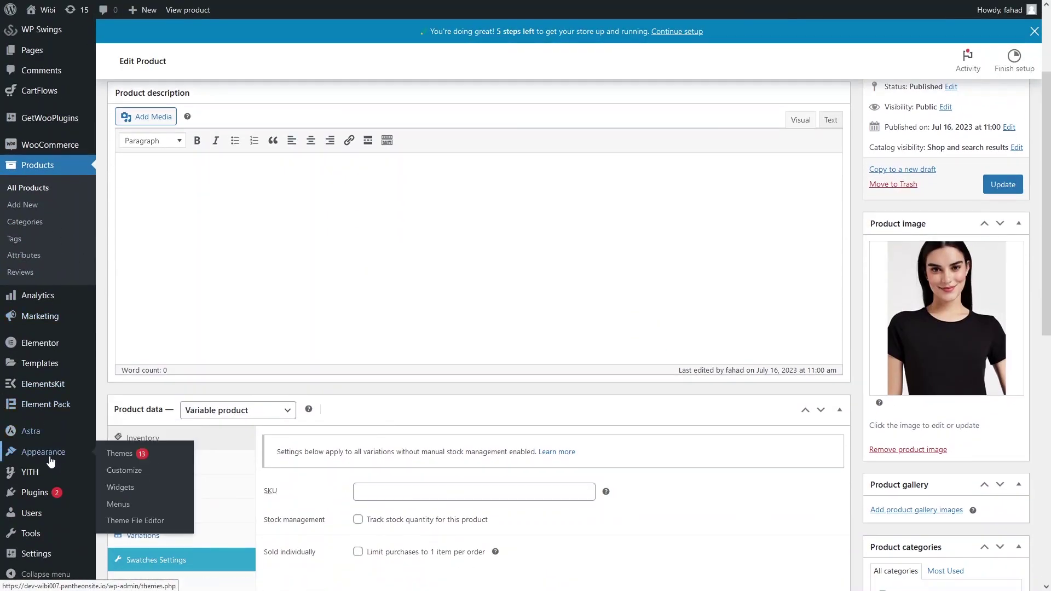
left_click(146, 494)
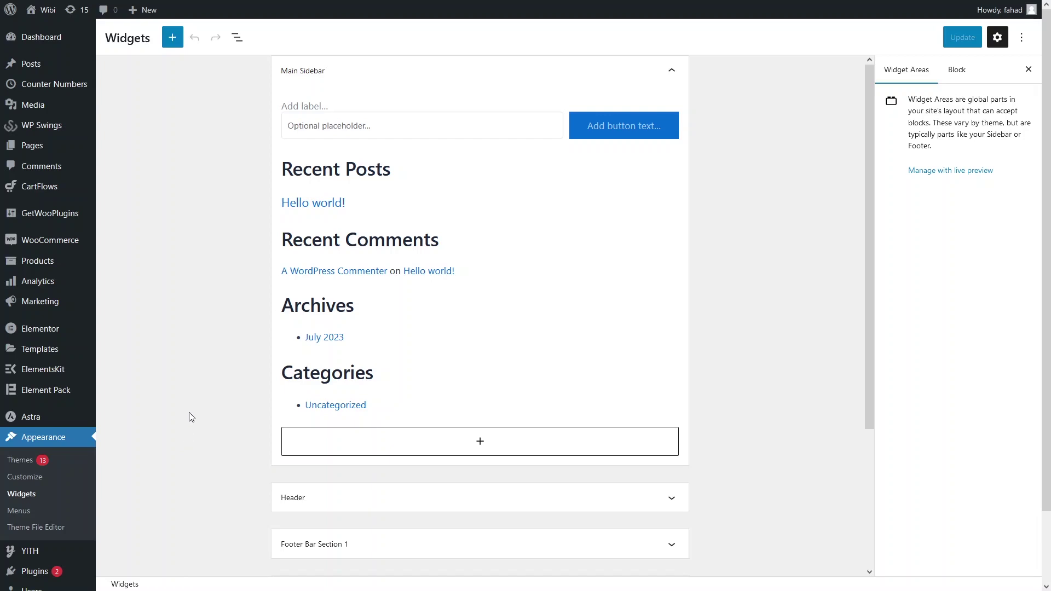
- Add a Filter by Attribute block to the WooCommerce Sidebar titled 'Filter by Color', filtering on Color
scroll(192, 411, "down", 3)
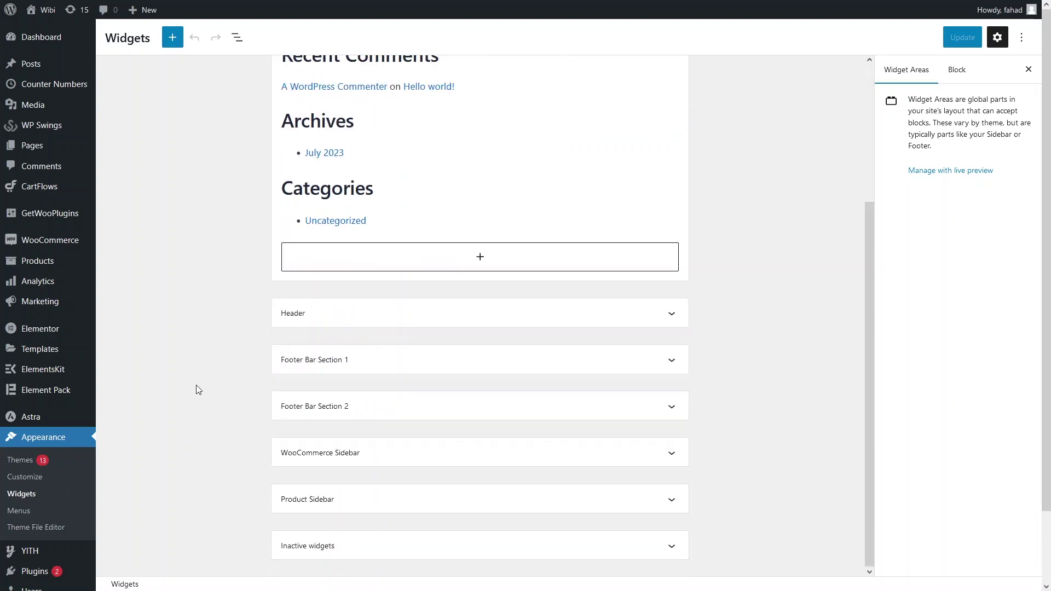
left_click(439, 453)
scroll(446, 463, "down", 1)
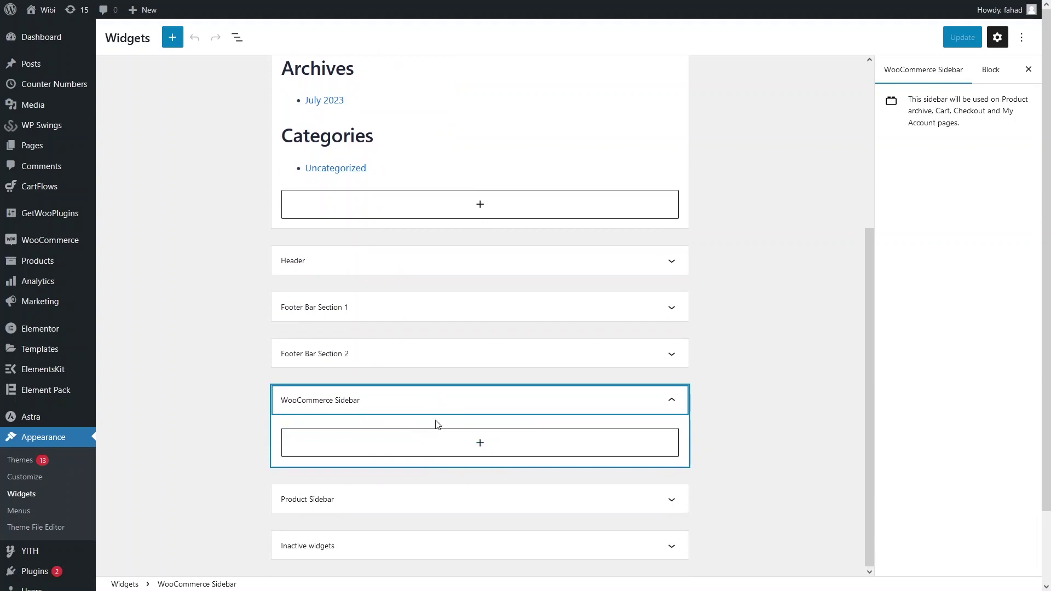
left_click(469, 441)
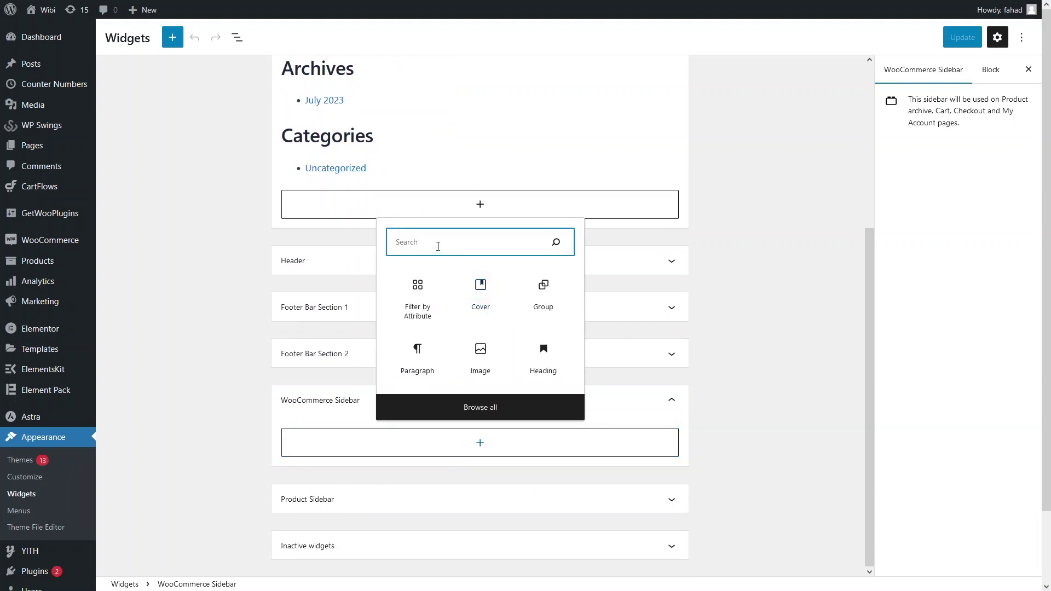
type("filter")
left_click(419, 306)
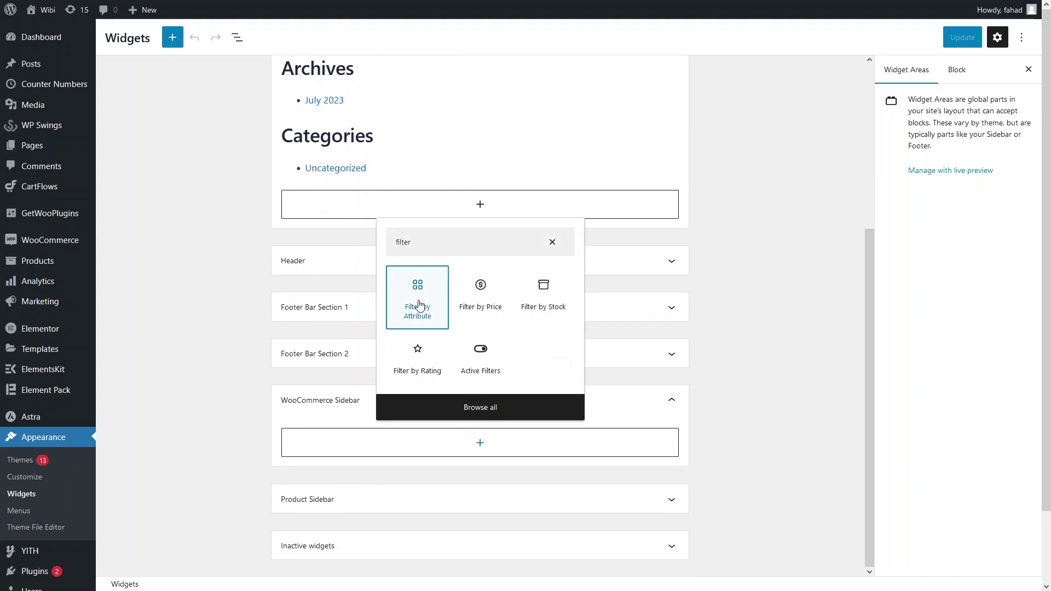
double_click(394, 438)
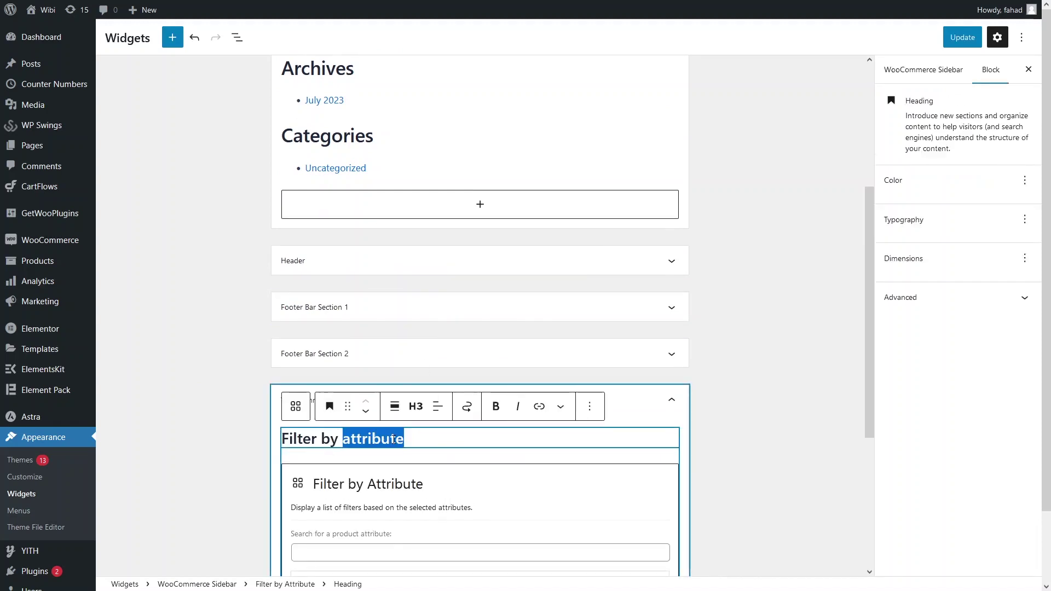
type("Color")
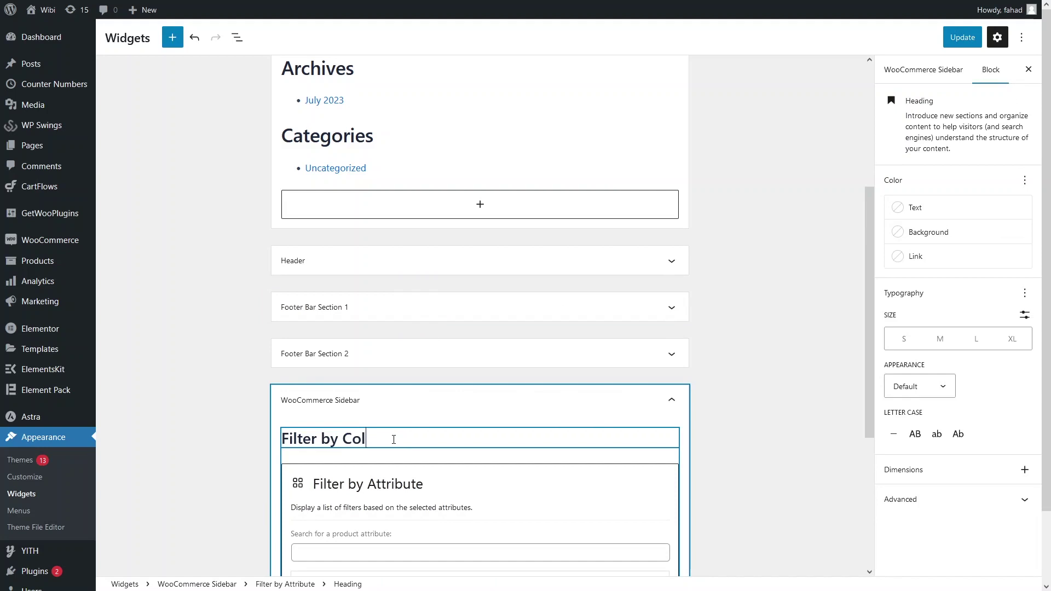
left_click(232, 414)
scroll(263, 413, "down", 3)
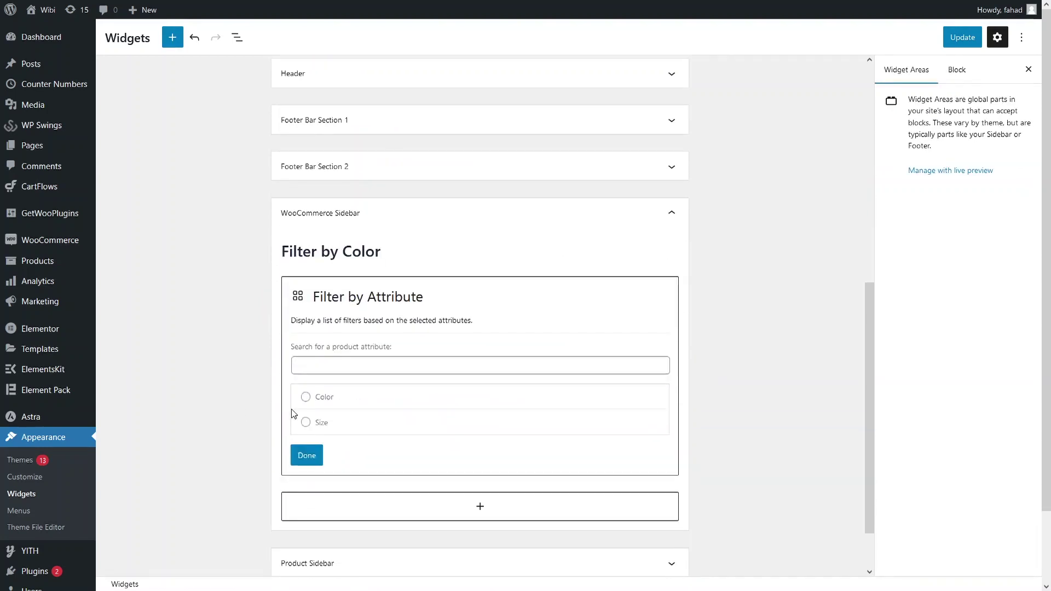
left_click(305, 397)
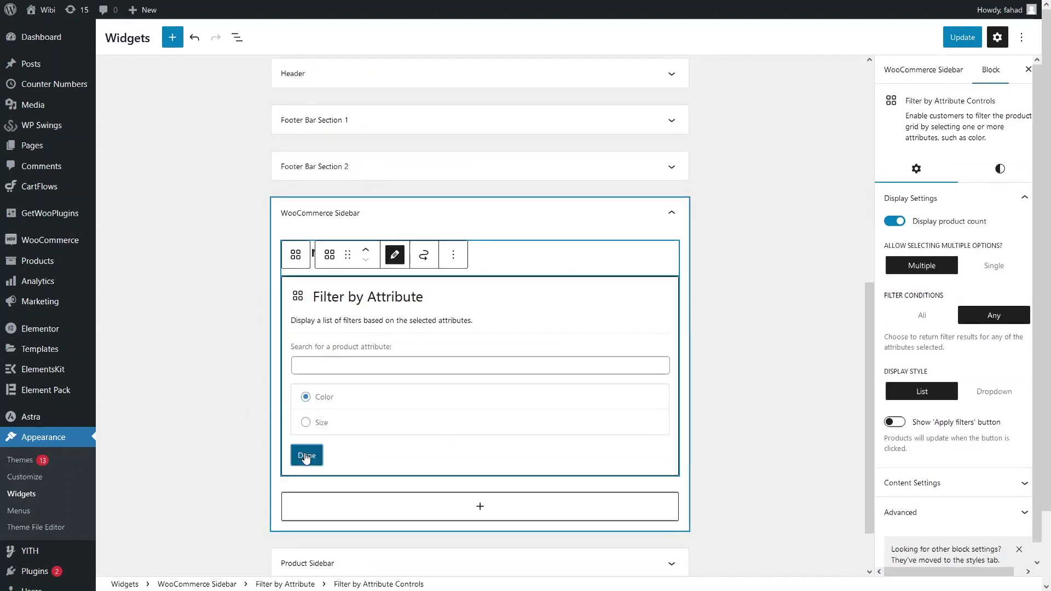
left_click(305, 456)
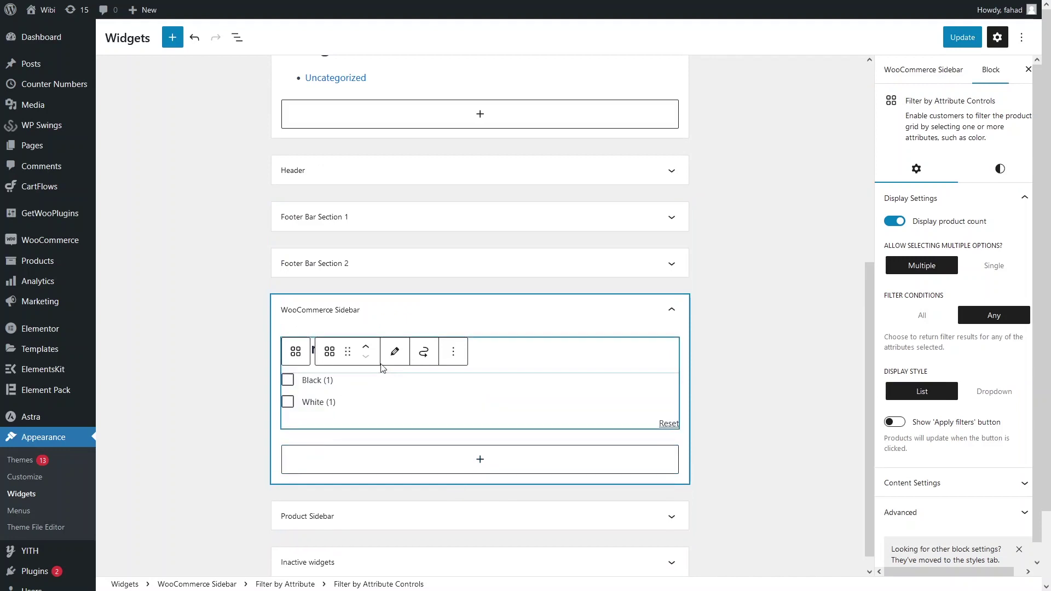
- Add a second block titled 'Filter by Size' filtering on Size, and update the widgets
left_click(458, 457)
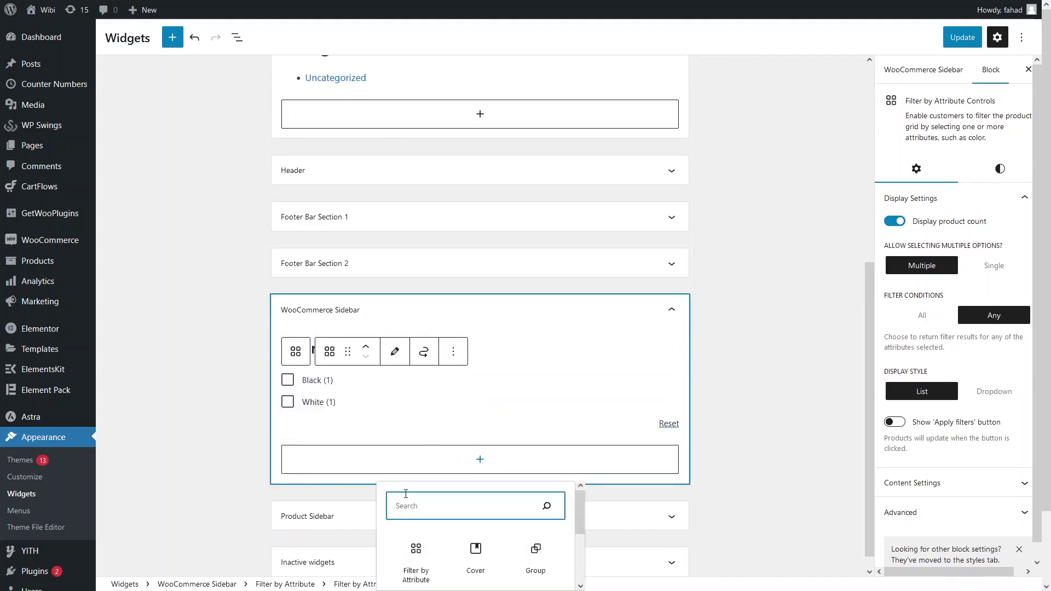
left_click(416, 549)
left_click(359, 453)
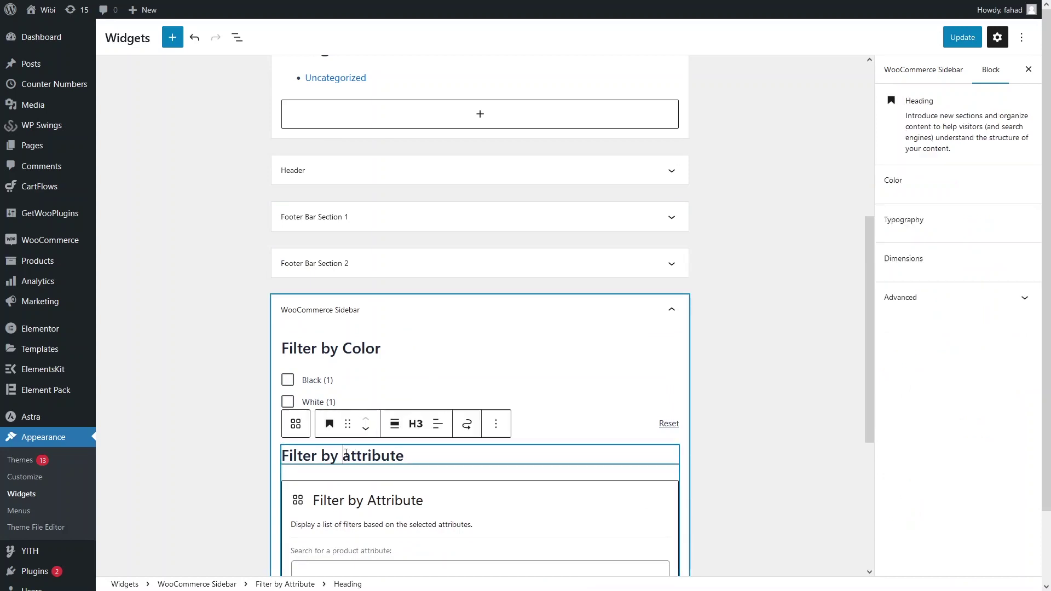
double_click(358, 453)
type("Siz")
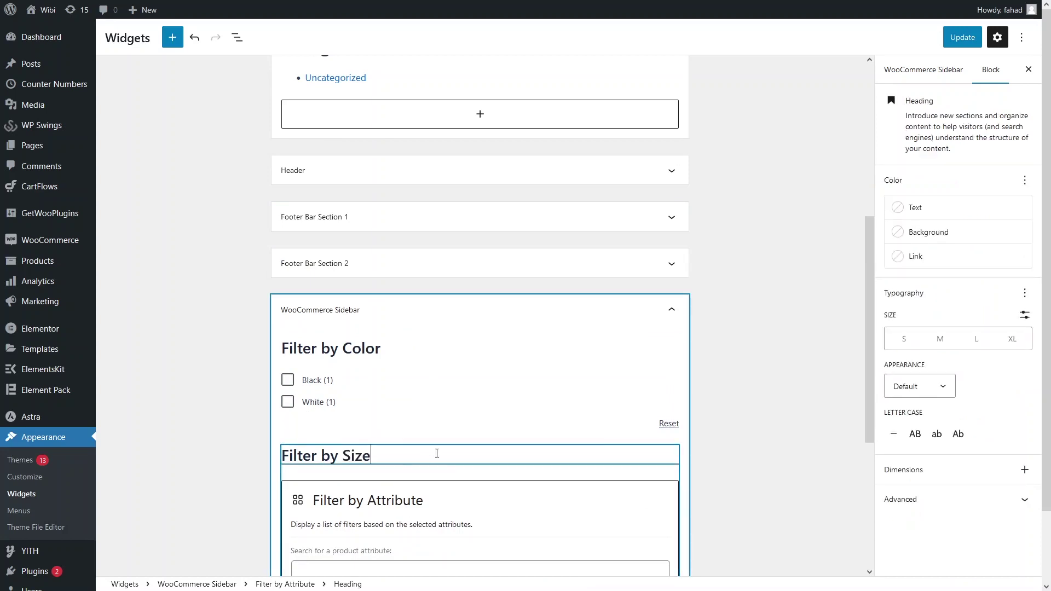
type("e")
left_click(237, 388)
scroll(307, 436, "down", 2)
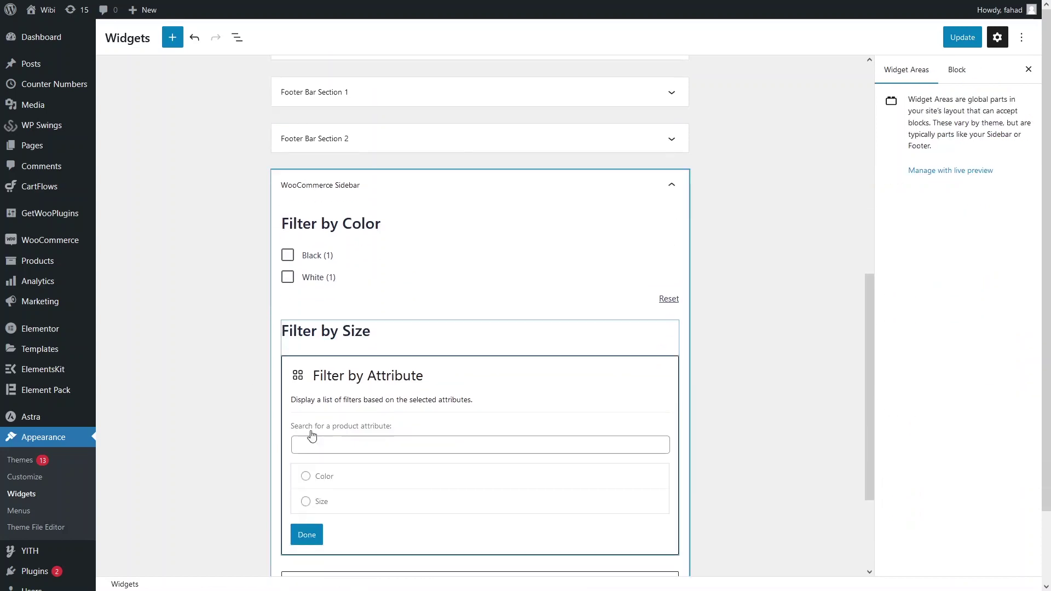
left_click(305, 501)
left_click(306, 535)
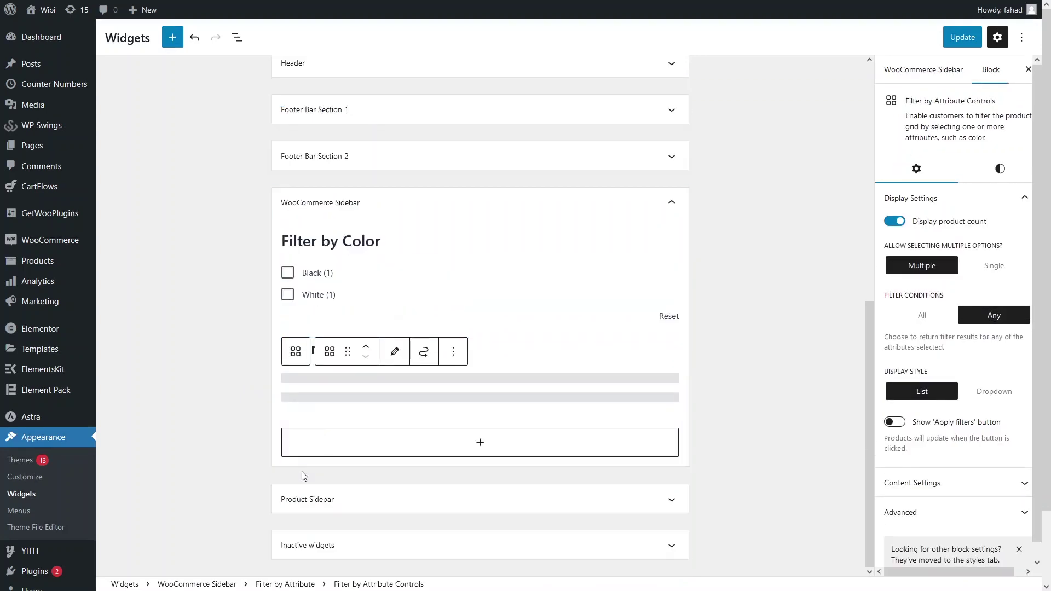
scroll(786, 244, "up", 2)
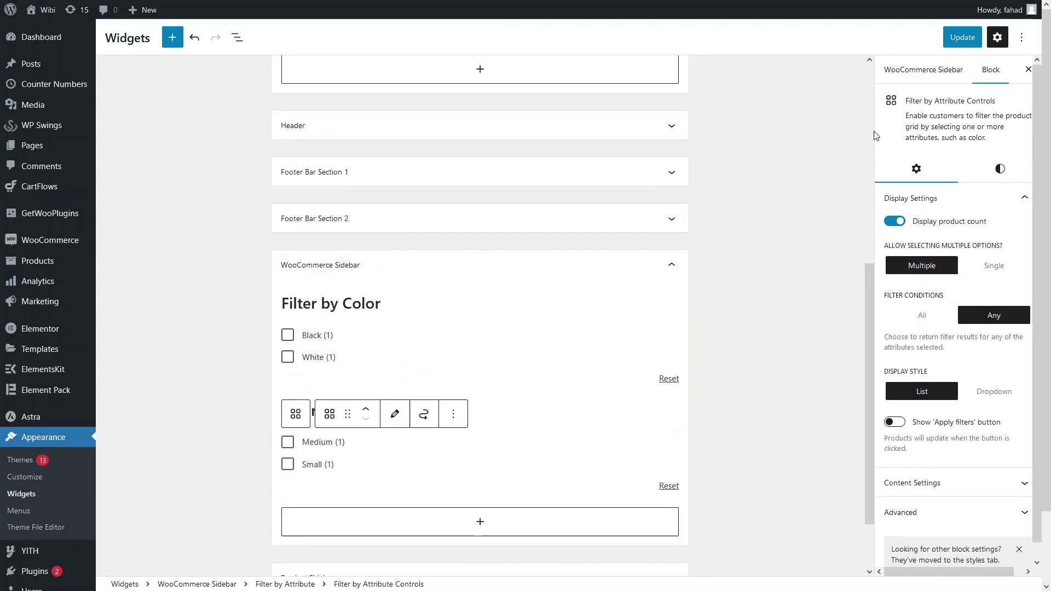
left_click(968, 43)
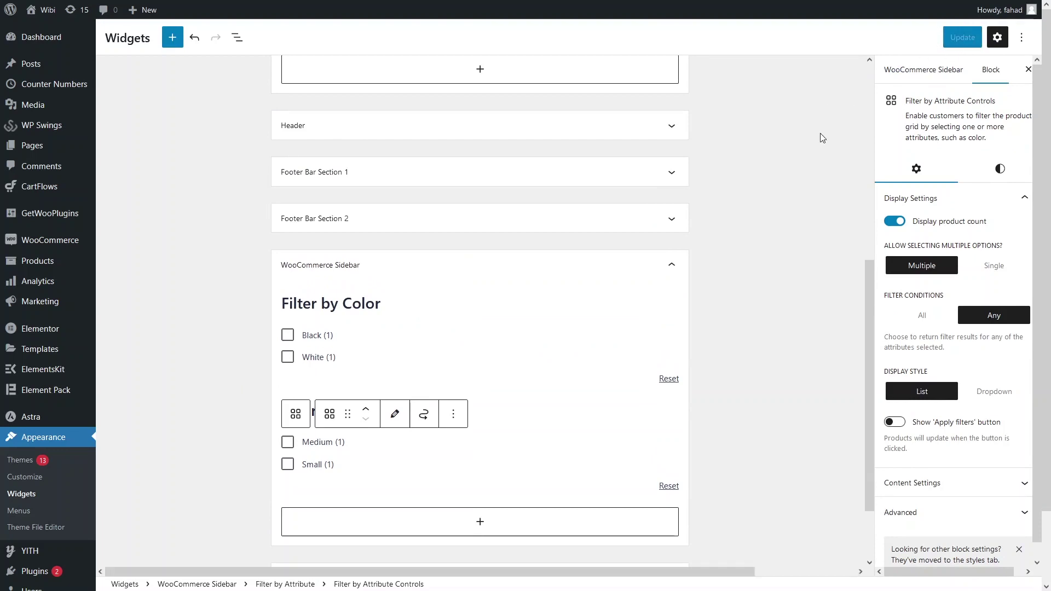
- Go to the Shop page and tick Black under Filter by Color, leaving only the T Shirt
left_click(217, 5)
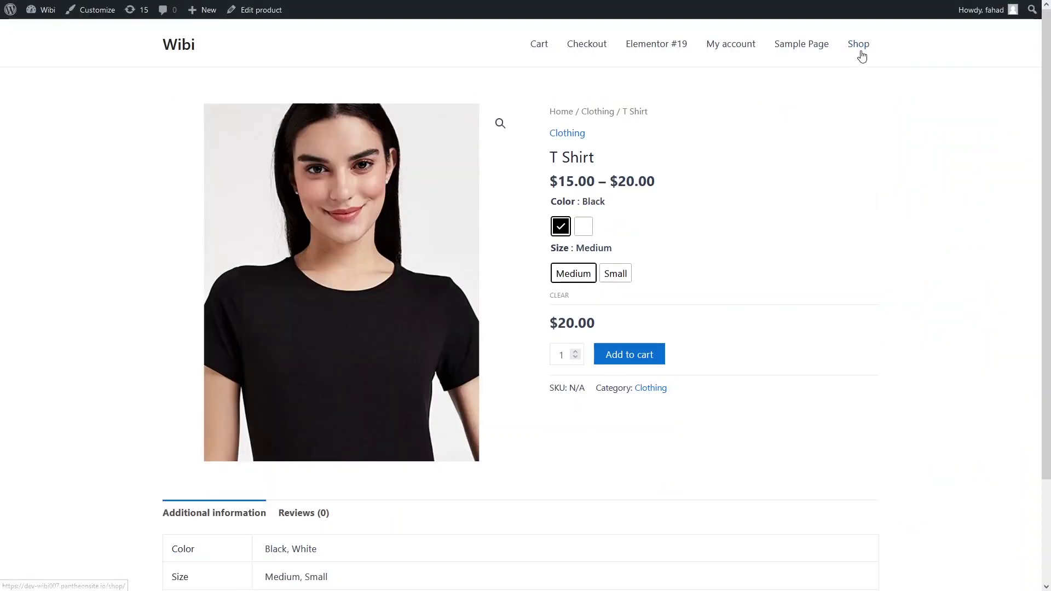
left_click(859, 48)
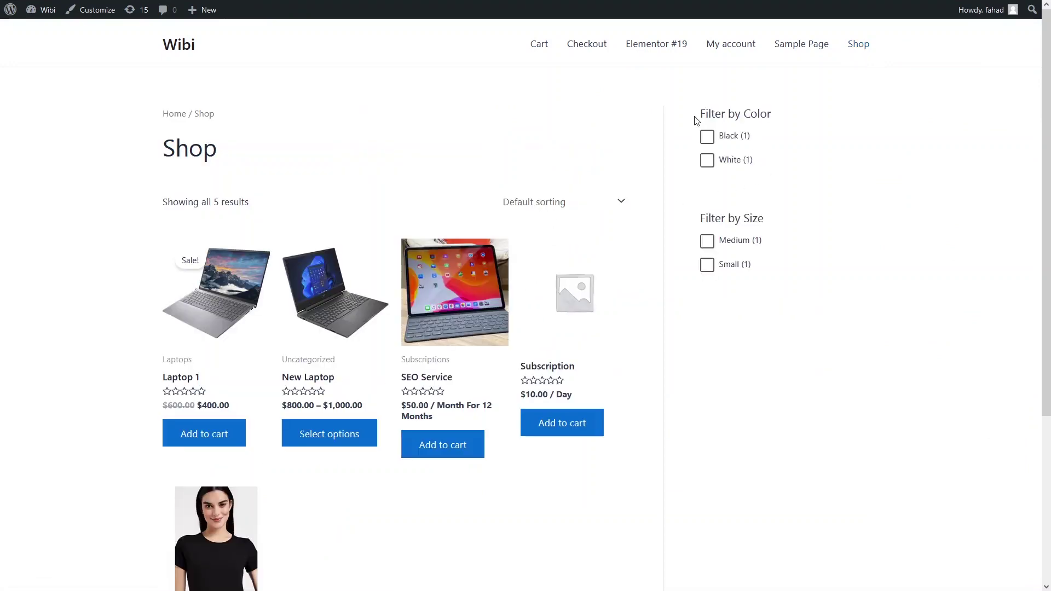
left_click_drag(695, 120, 771, 115)
left_click_drag(699, 213, 781, 217)
left_click(782, 259)
left_click(707, 137)
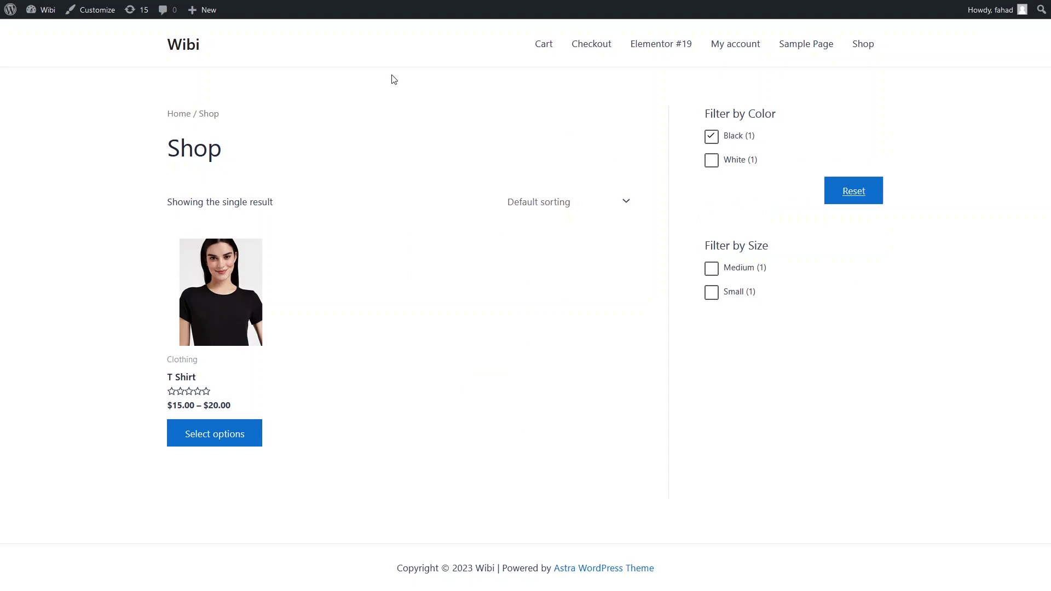
- Return to the Widgets tab and start a new product via Products > Add New
left_click(88, 5)
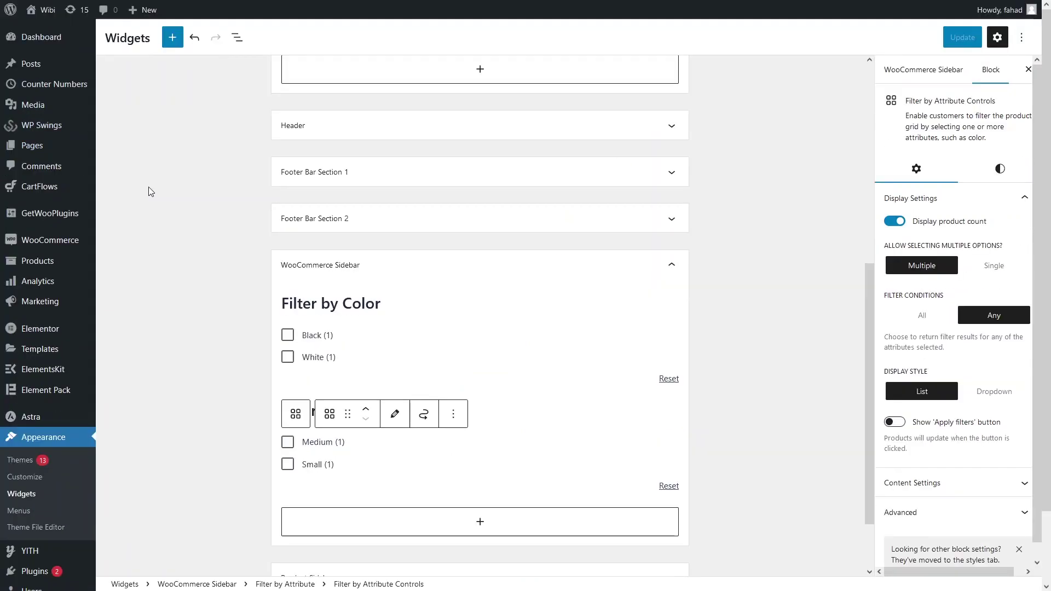
mouse_move(42, 261)
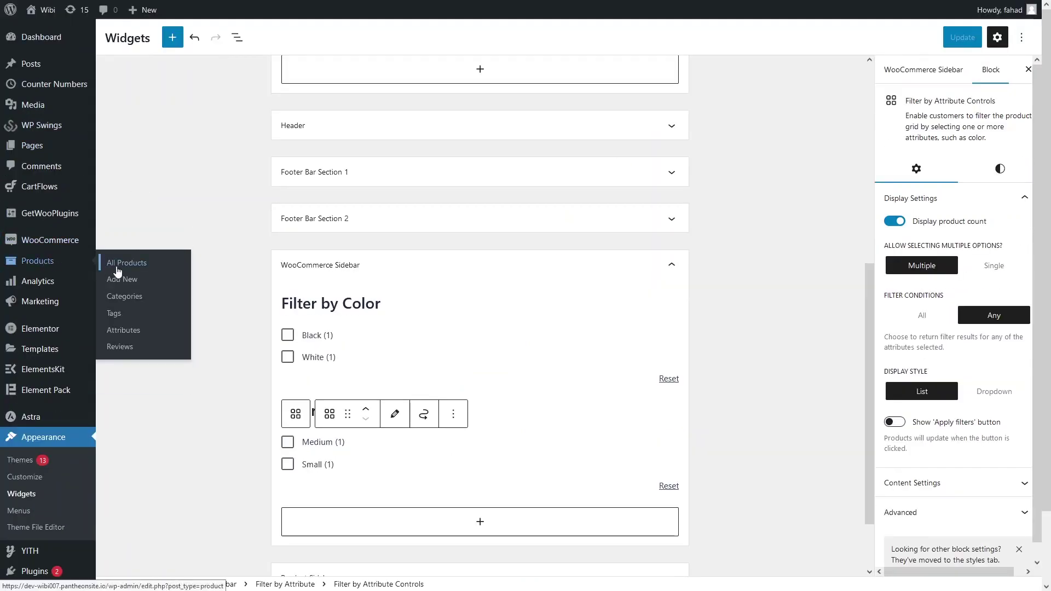
left_click(132, 280)
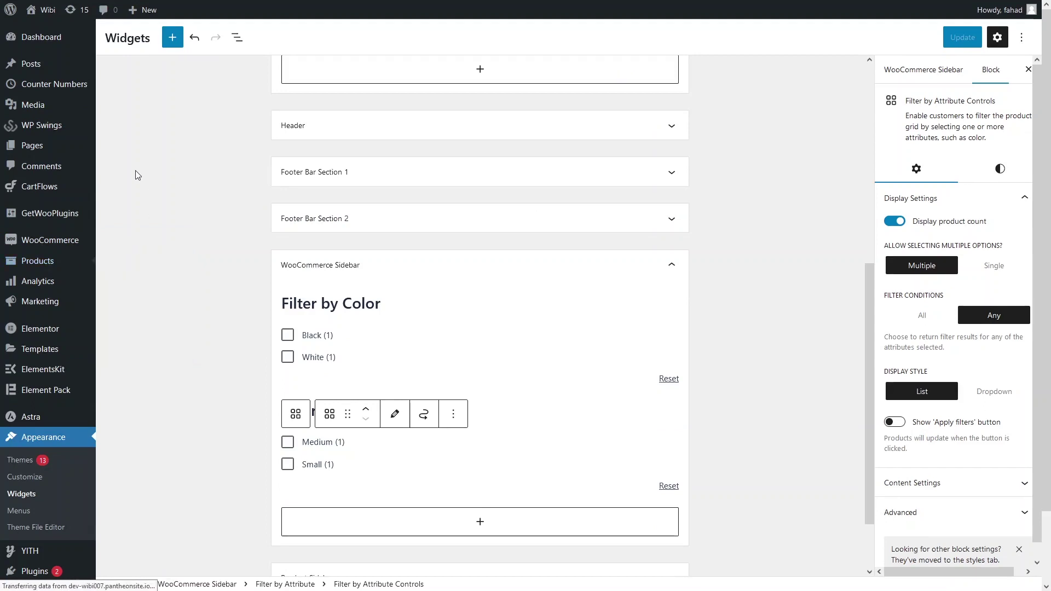
- Title the new product 'Blue T Shirt' and make it a Variable product
type("Blue")
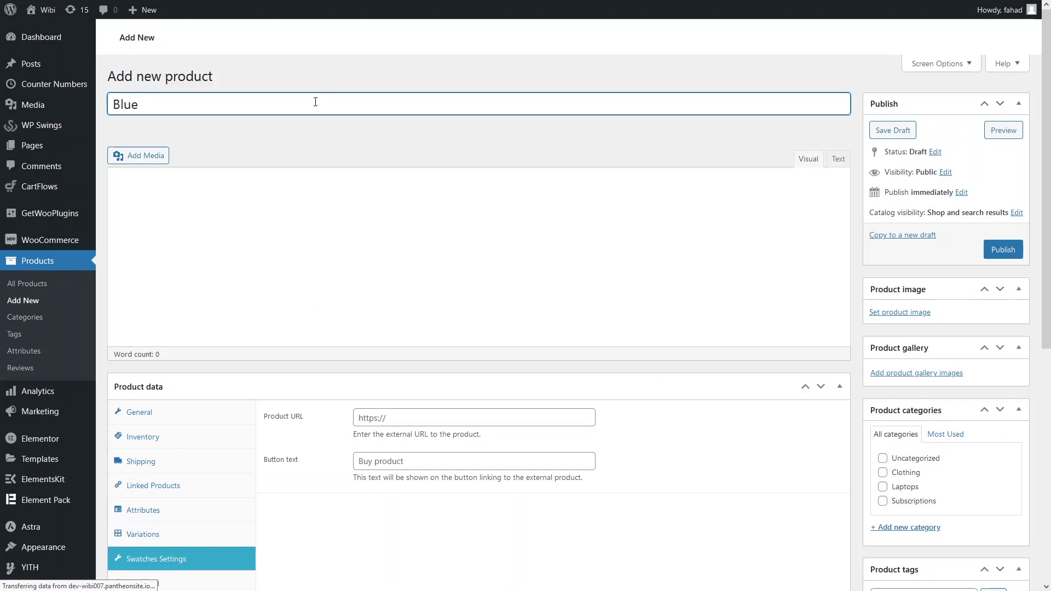
type(" T Shirt")
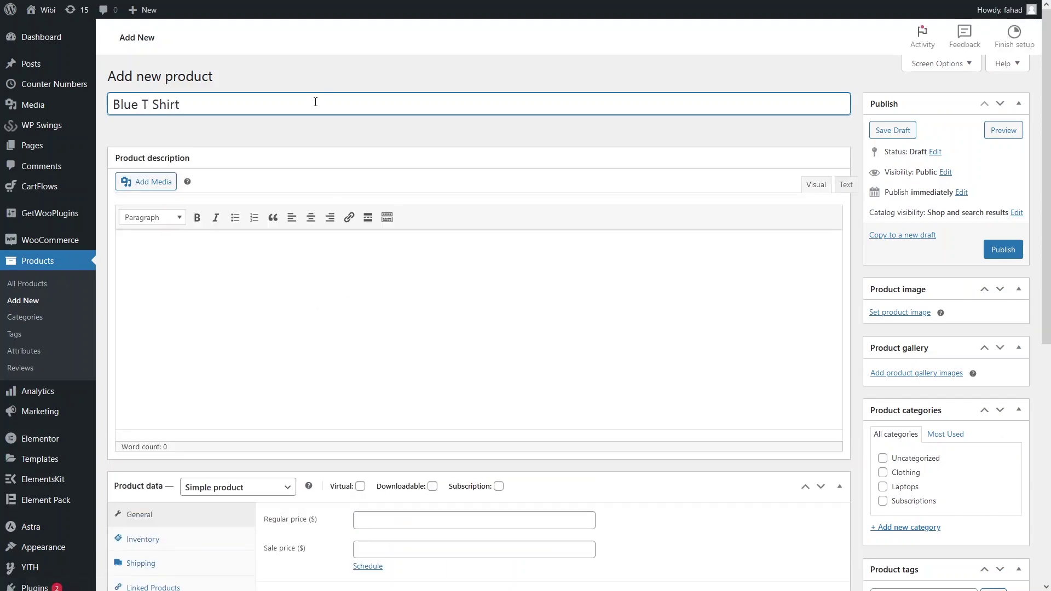
scroll(262, 193, "down", 4)
left_click(252, 302)
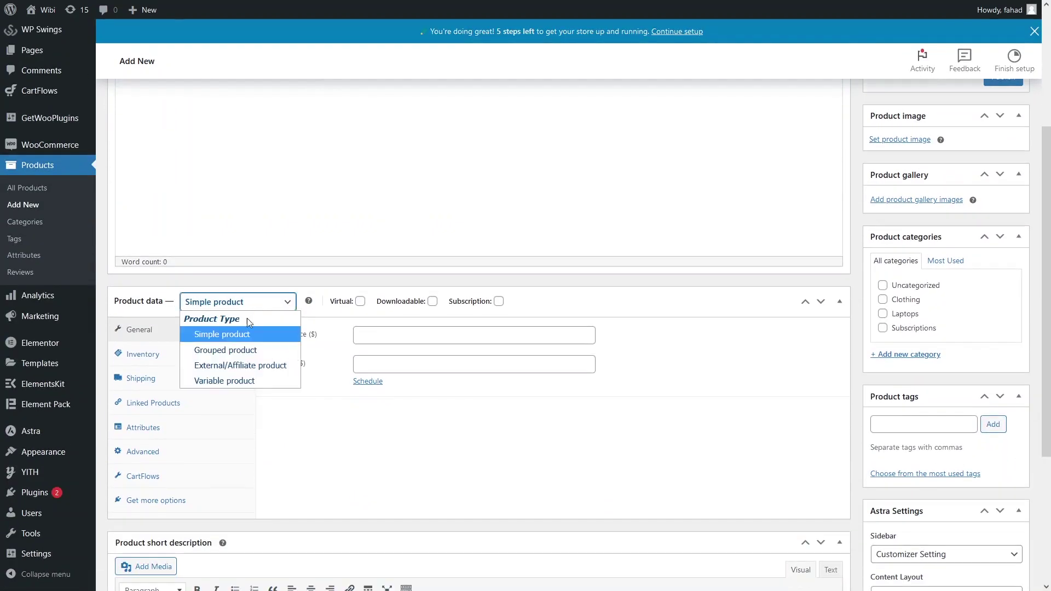
left_click(228, 381)
- Add the existing Color attribute with Blue and save it
scroll(145, 364, "down", 1)
left_click(143, 337)
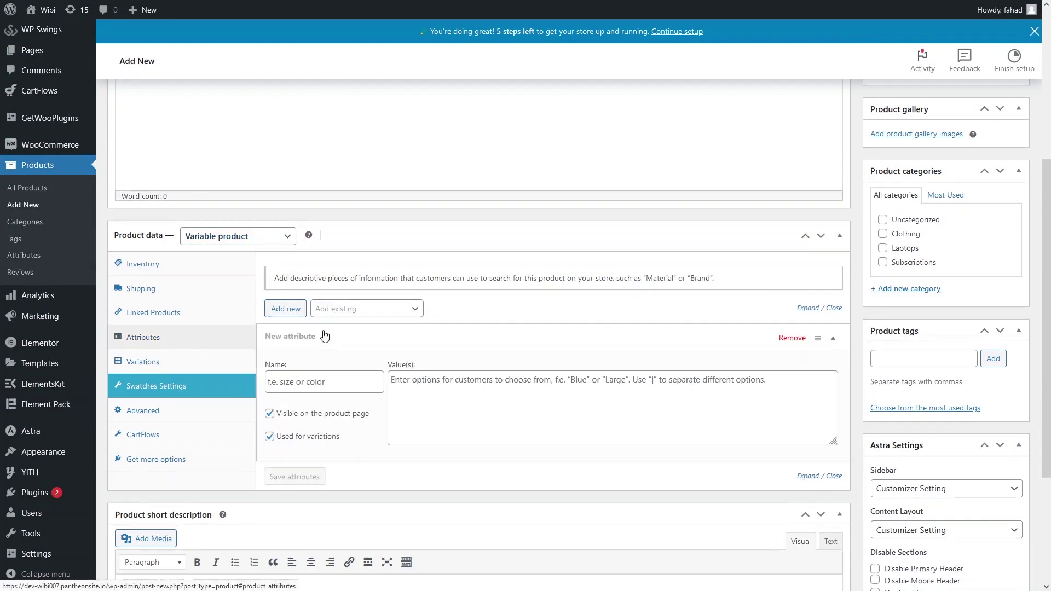
left_click(346, 312)
left_click(353, 353)
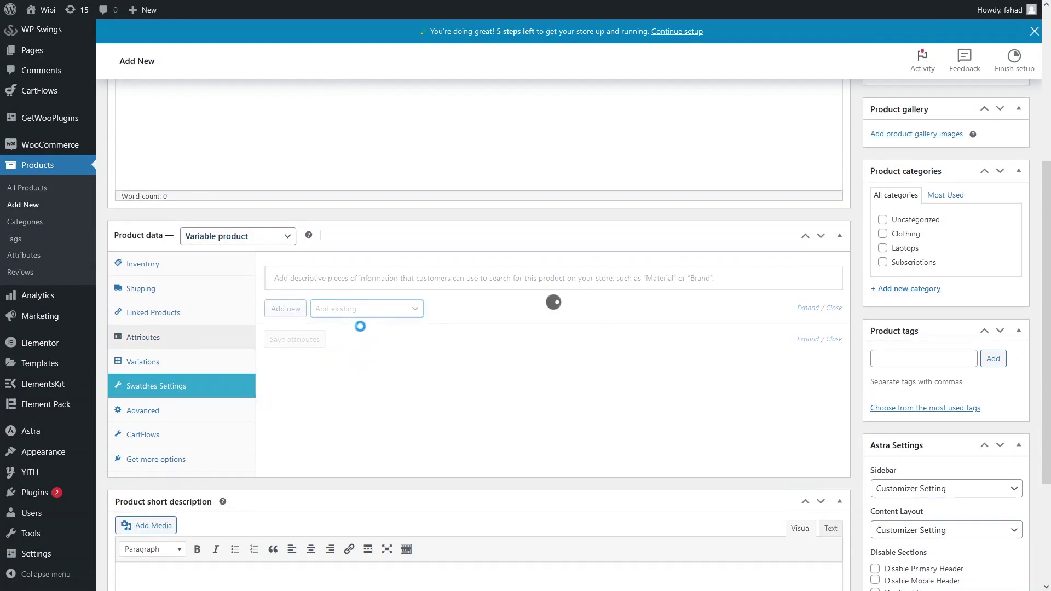
left_click(419, 378)
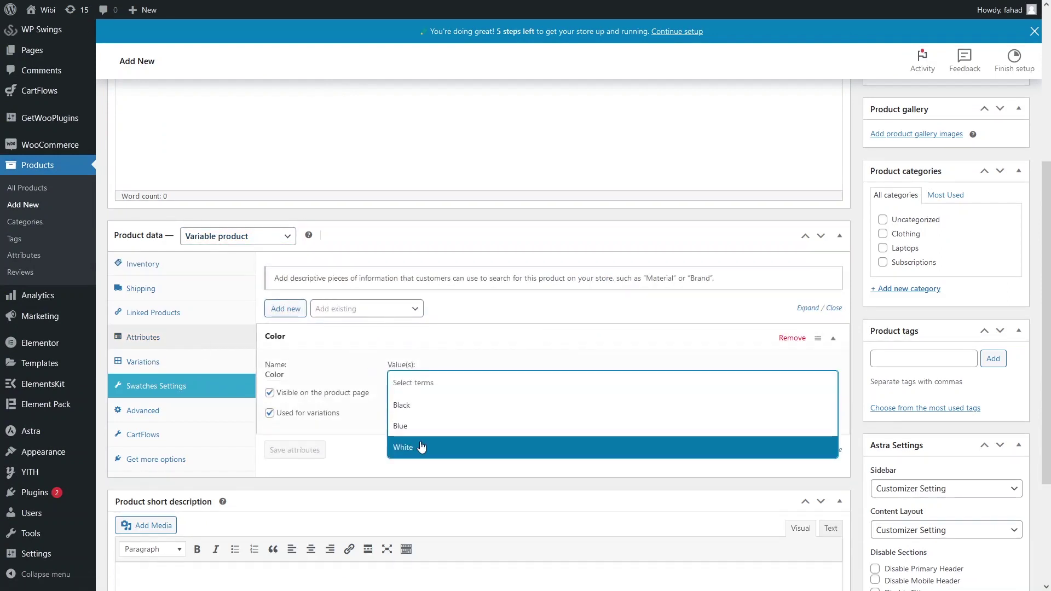
left_click(416, 427)
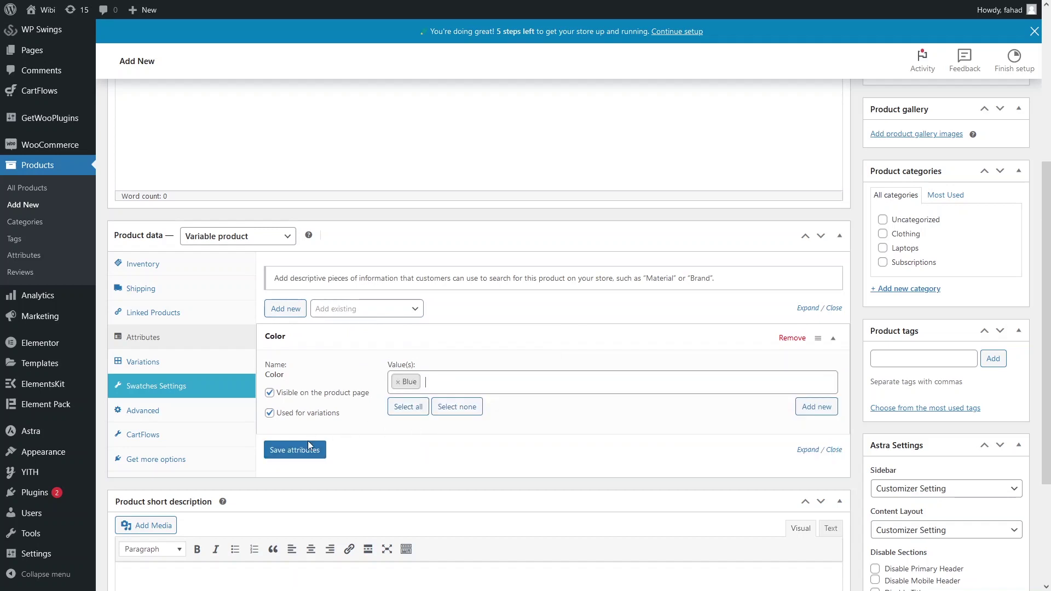
left_click(309, 450)
- Add the Size attribute with Large and Medium and save it
left_click(339, 309)
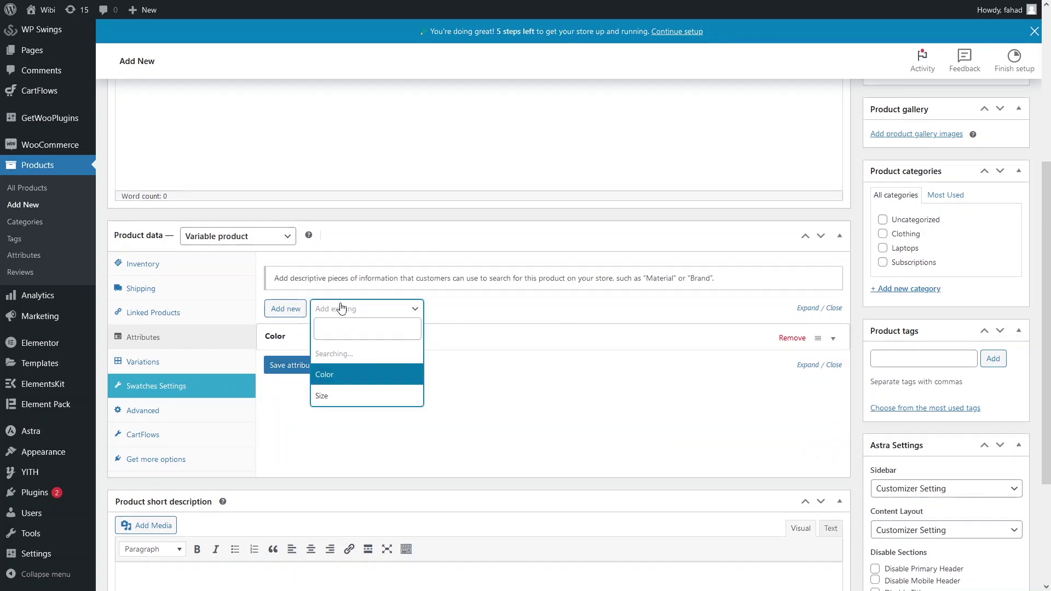
left_click(340, 375)
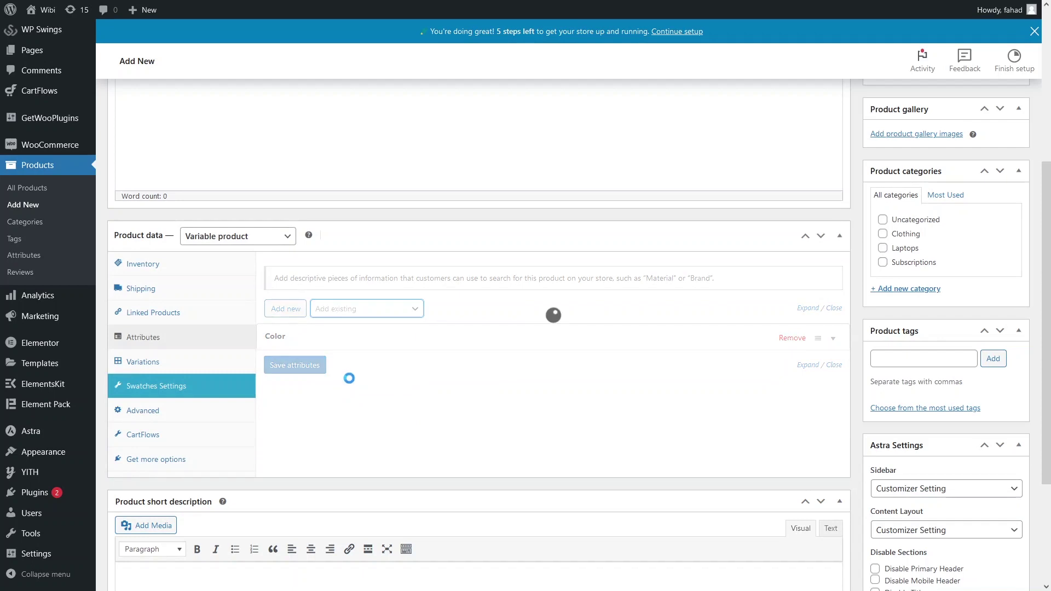
left_click(413, 410)
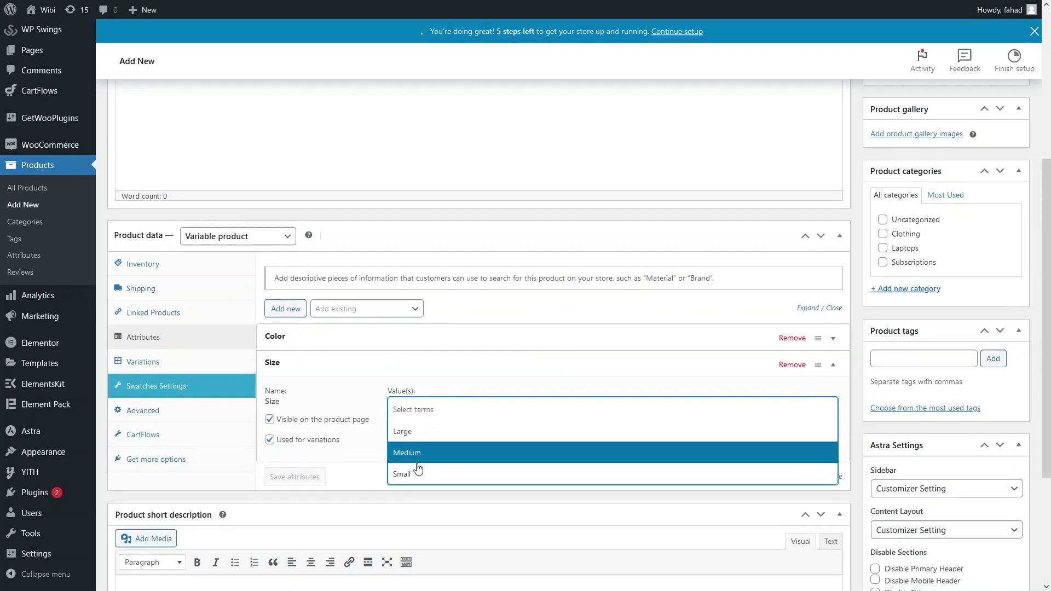
left_click(410, 432)
left_click(413, 407)
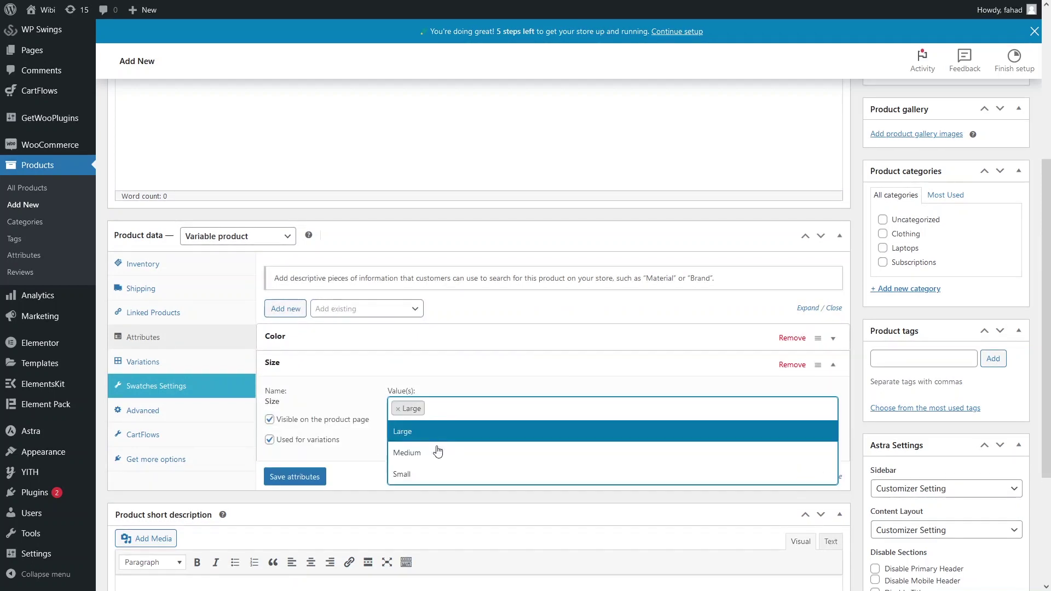
left_click(403, 451)
left_click(321, 477)
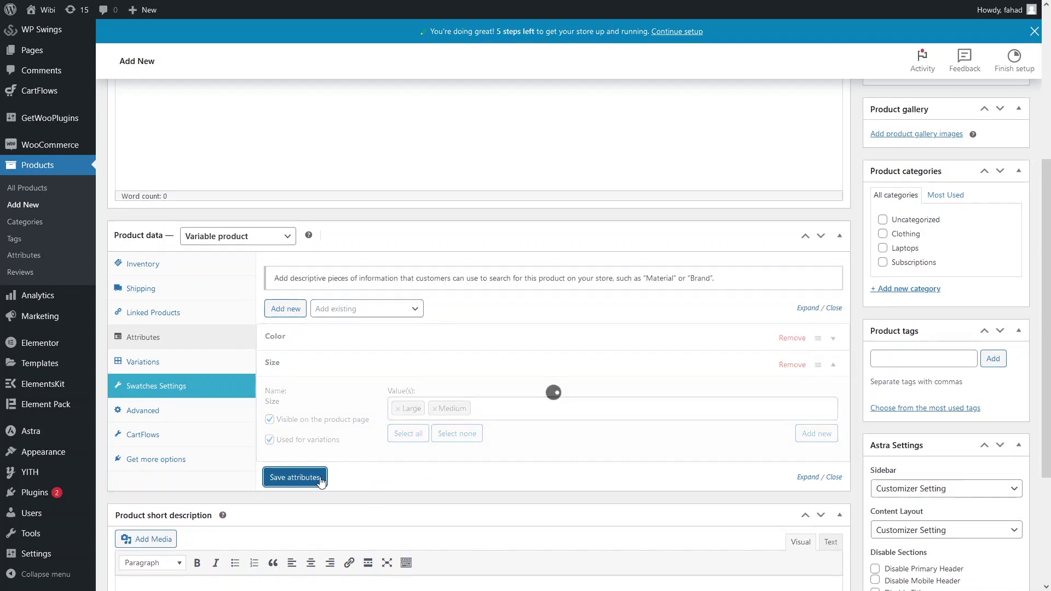
- Generate all variations and upload blue-shirt.jpg as variation #146's image
left_click(164, 360)
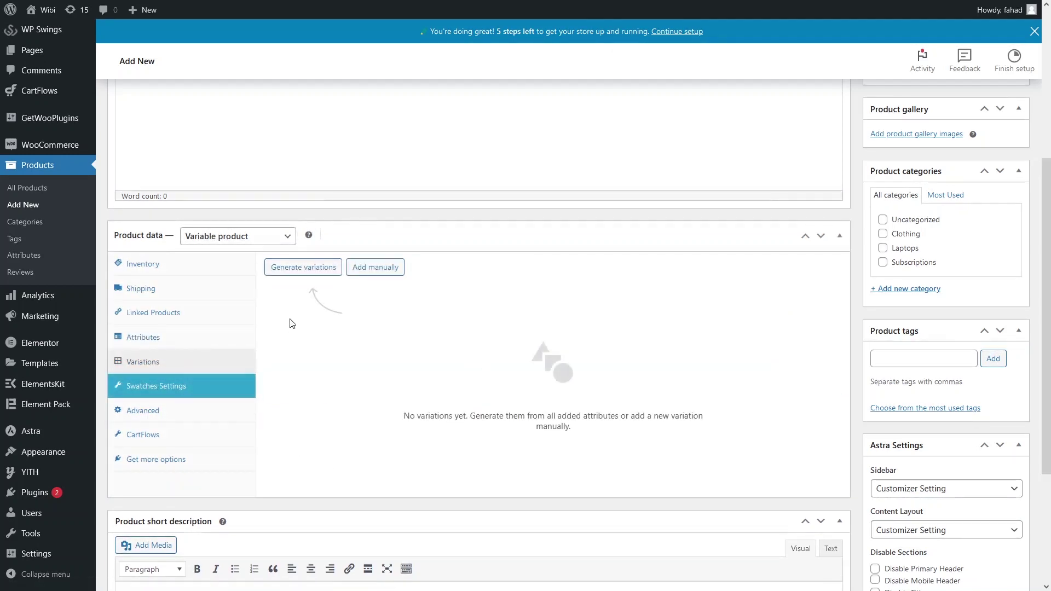
left_click(294, 267)
left_click(574, 323)
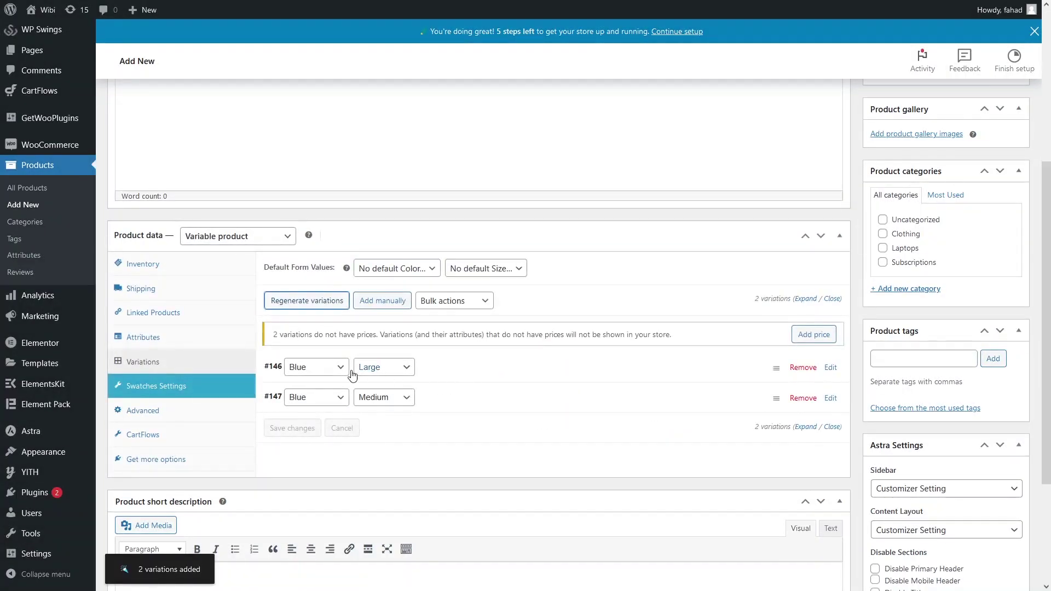
left_click(688, 376)
left_click(290, 410)
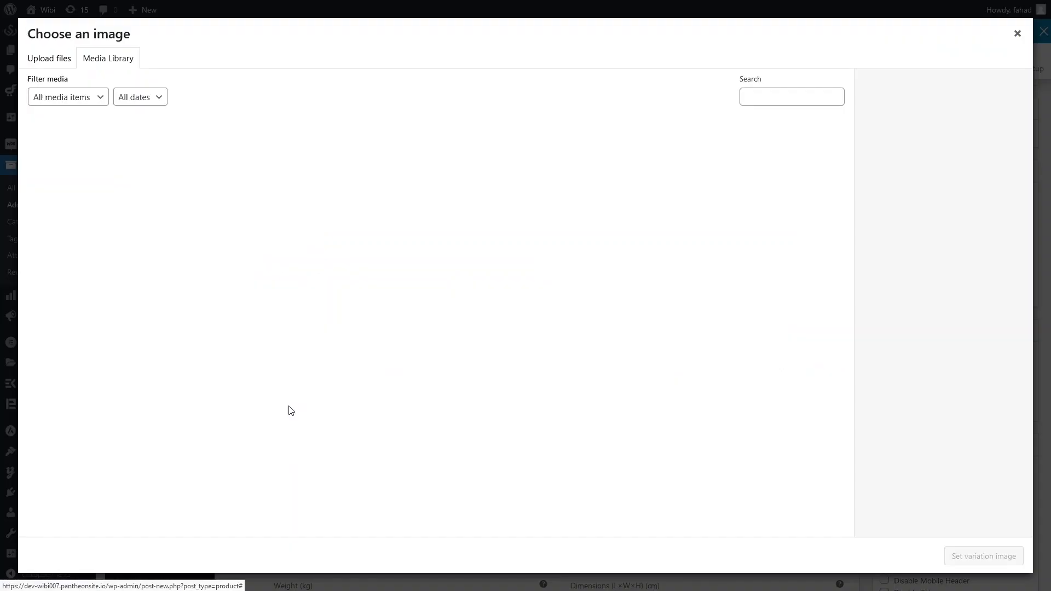
left_click(47, 58)
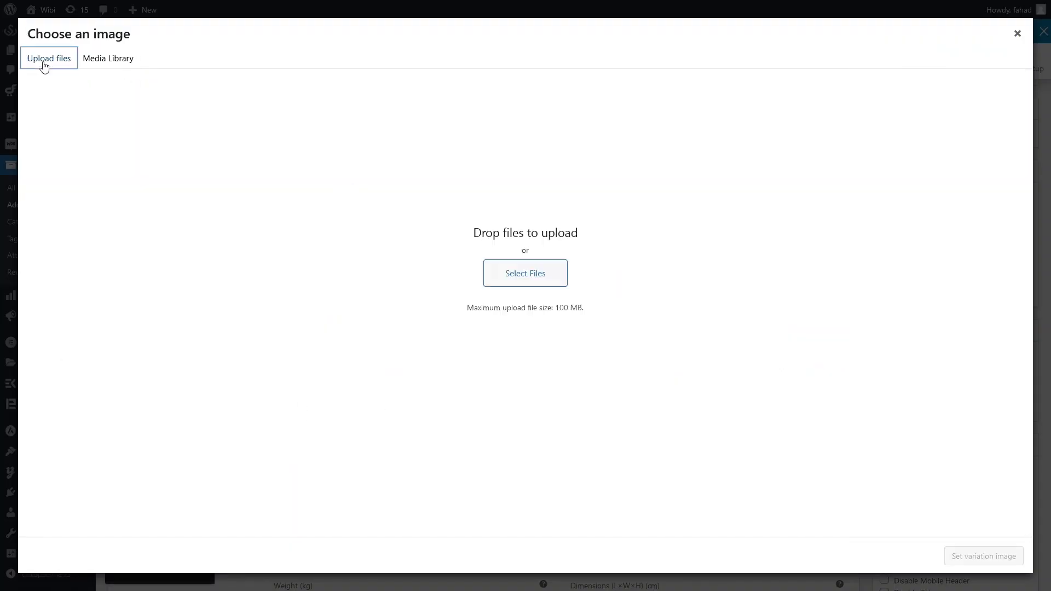
left_click(492, 270)
left_click(254, 87)
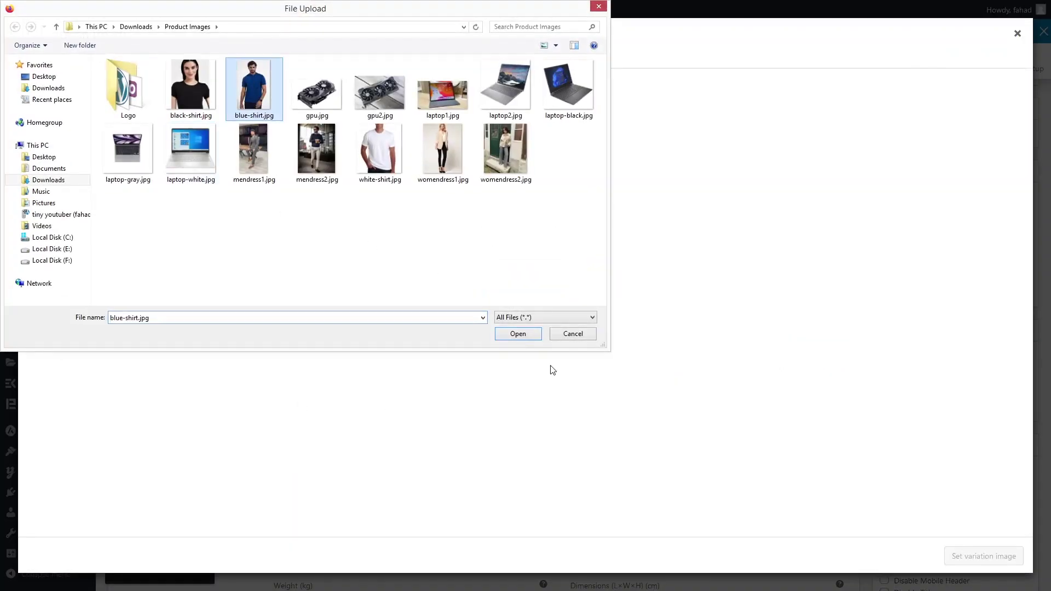
left_click(517, 333)
left_click(984, 556)
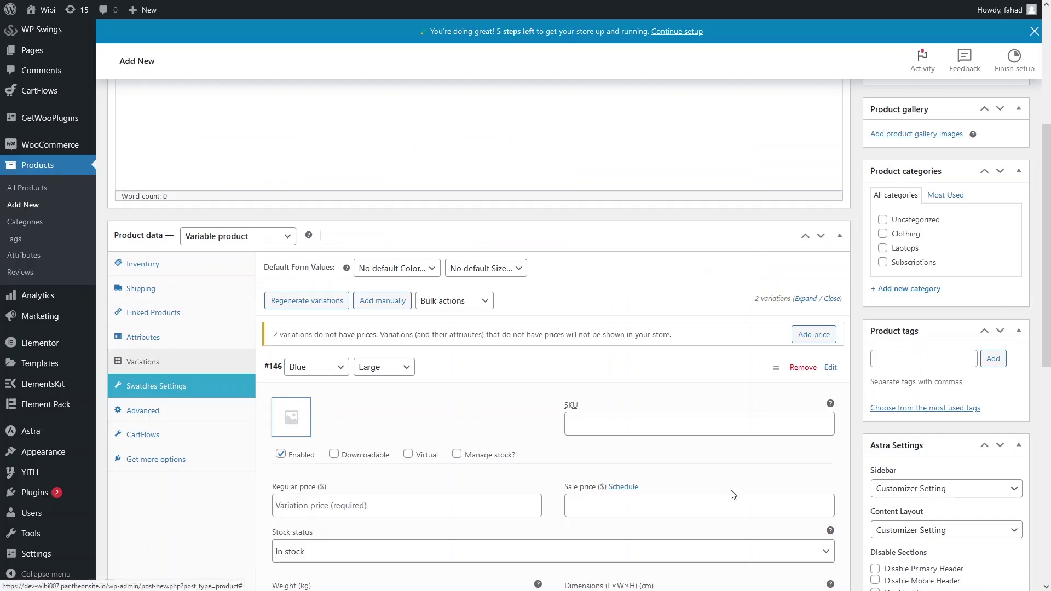
- Price the Large variation at $25 and give the remaining variation a $20 price
scroll(512, 385, "down", 2)
left_click(420, 378)
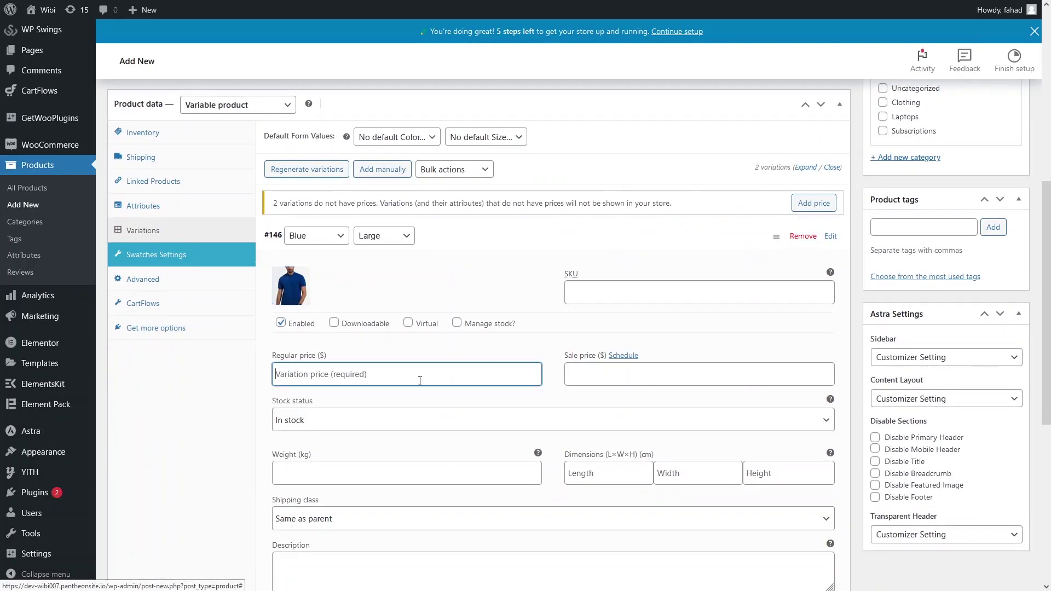
type("25")
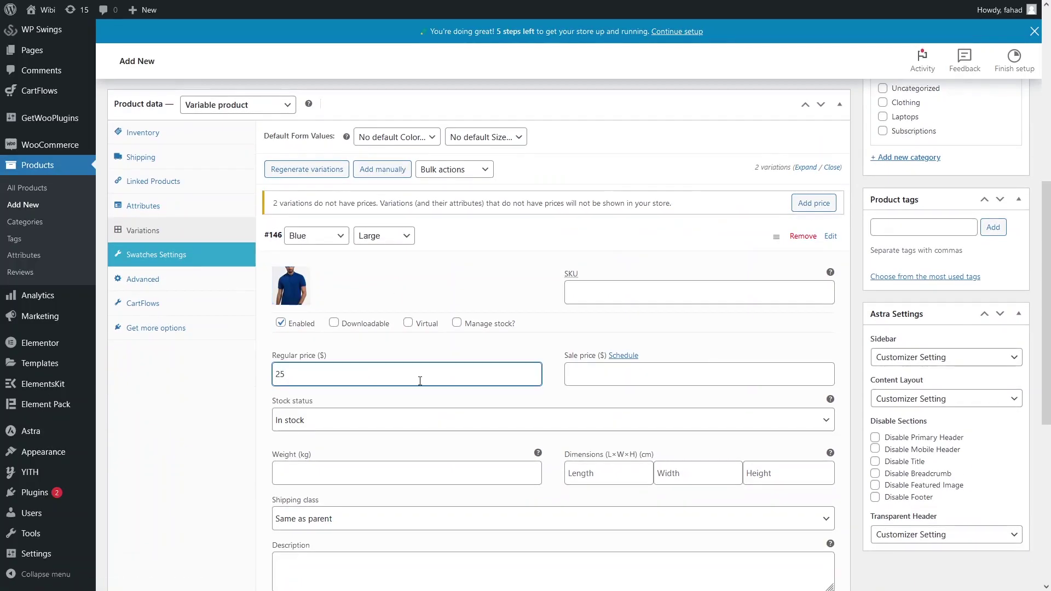
left_click(685, 227)
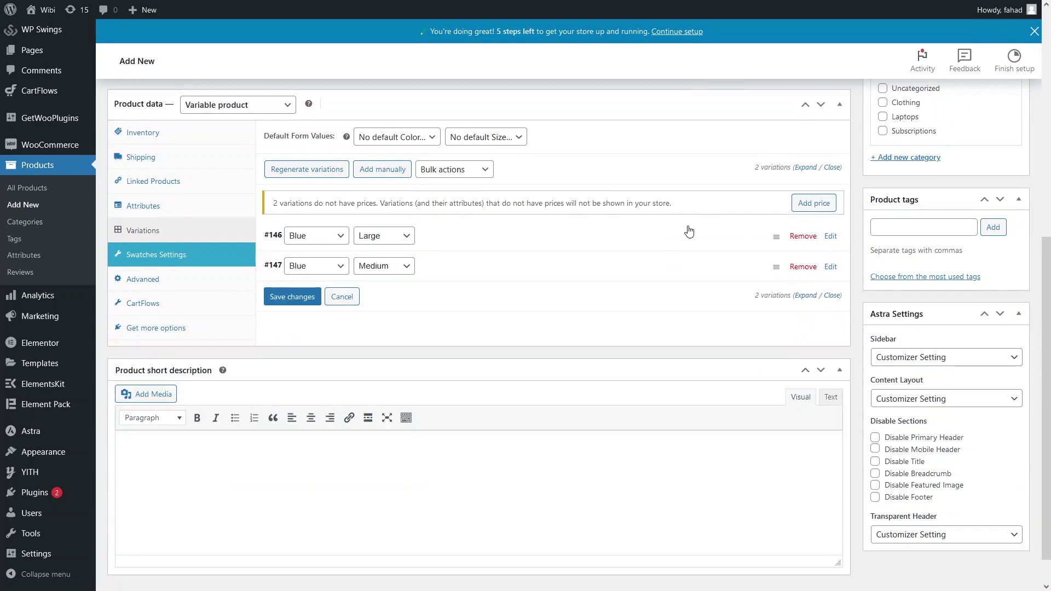
left_click(802, 203)
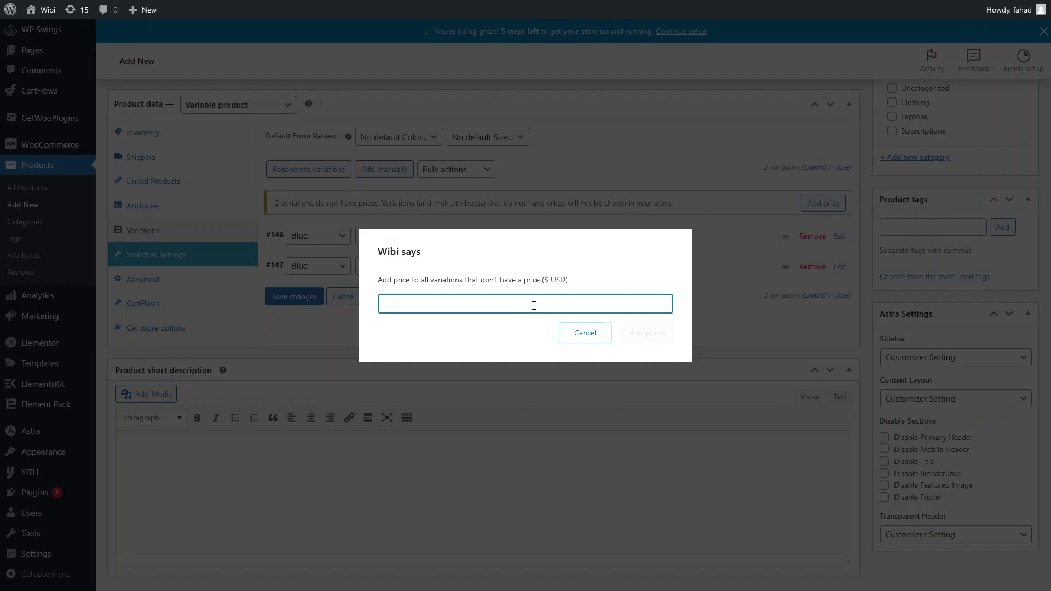
type("20")
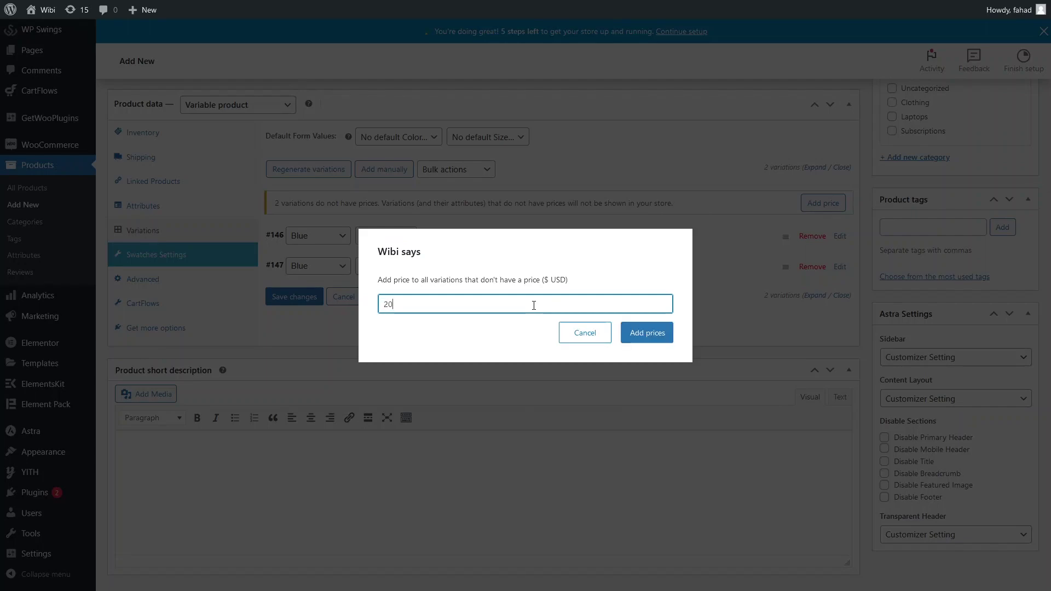
left_click(635, 328)
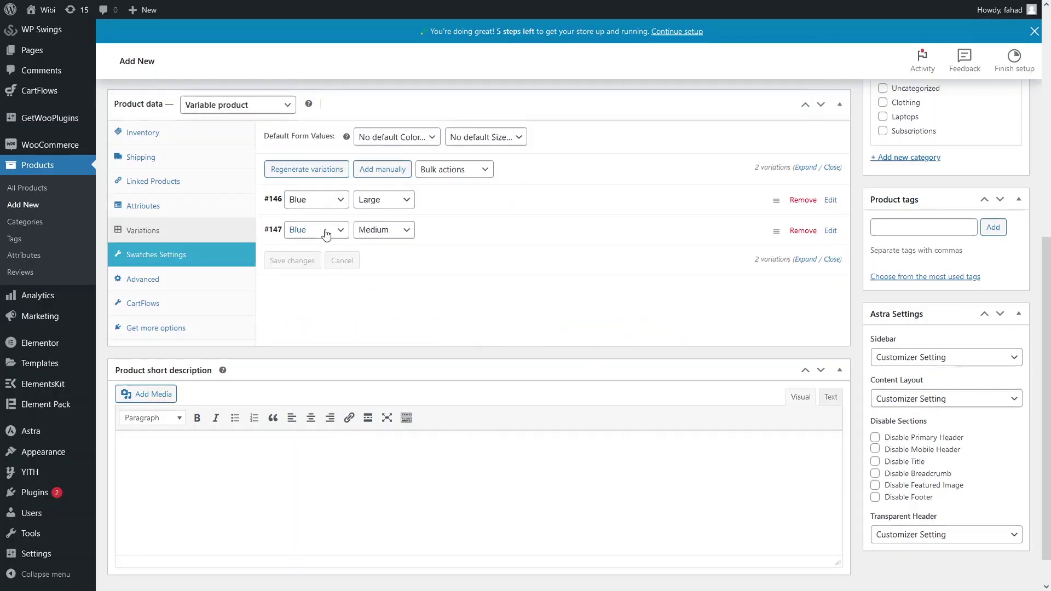
- Set the blue shirt photo as variation #147's image and save the variations
left_click(446, 235)
left_click(305, 283)
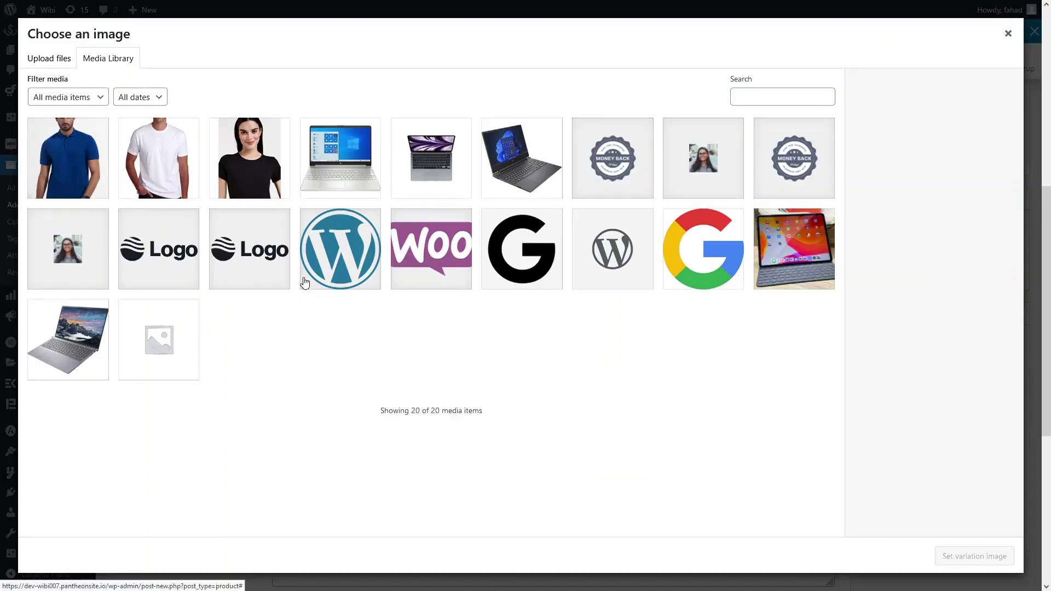
left_click(68, 159)
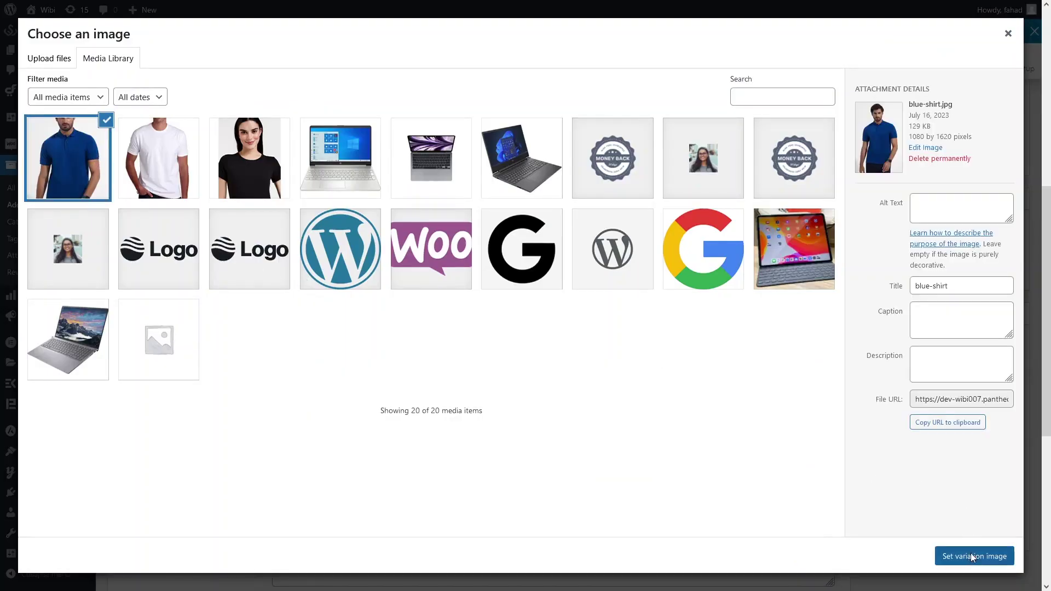
left_click(970, 553)
scroll(539, 365, "down", 3)
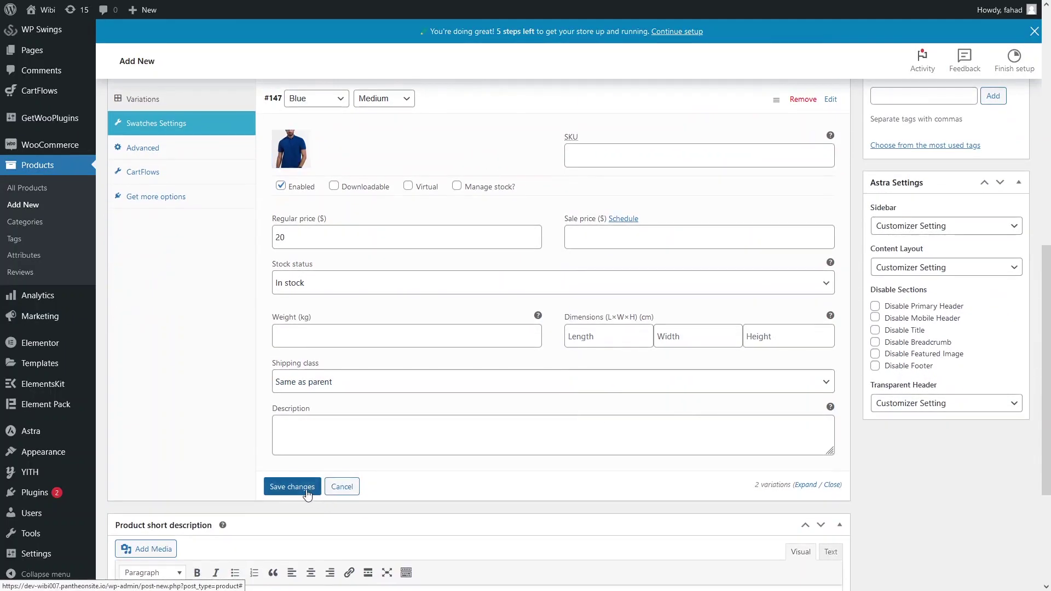
left_click(305, 488)
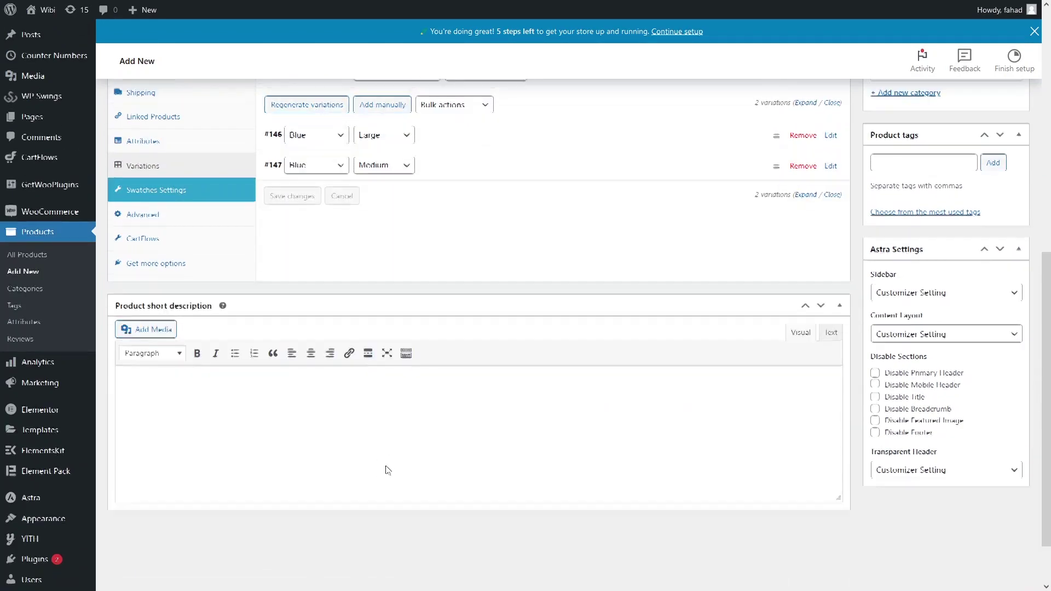
- Put Blue T Shirt in Clothing, publish it, and view the unfiltered Shop listing
scroll(389, 468, "up", 5)
left_click(882, 300)
scroll(862, 320, "up", 4)
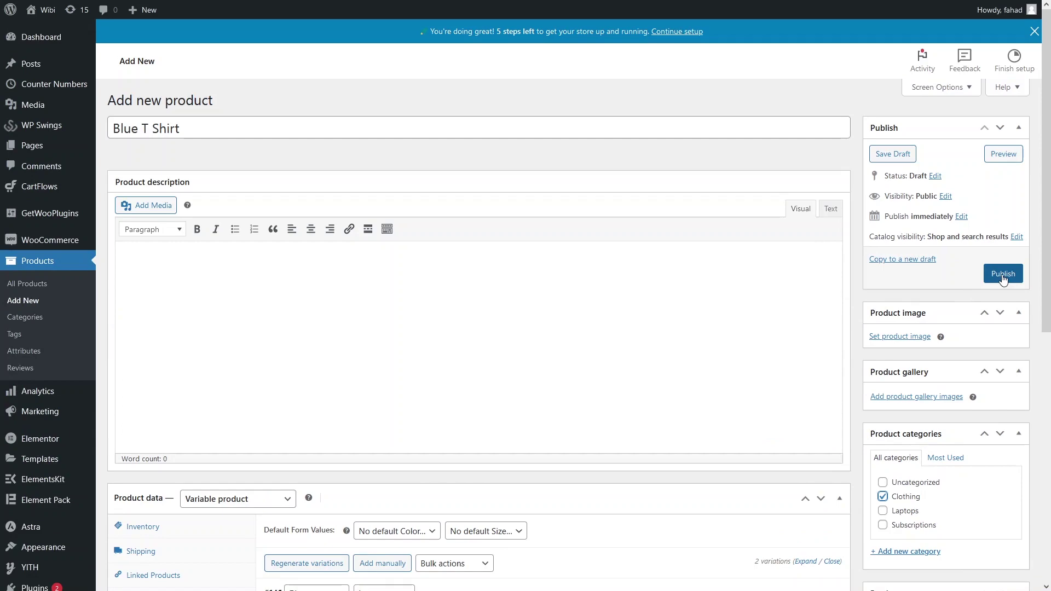
left_click(1003, 275)
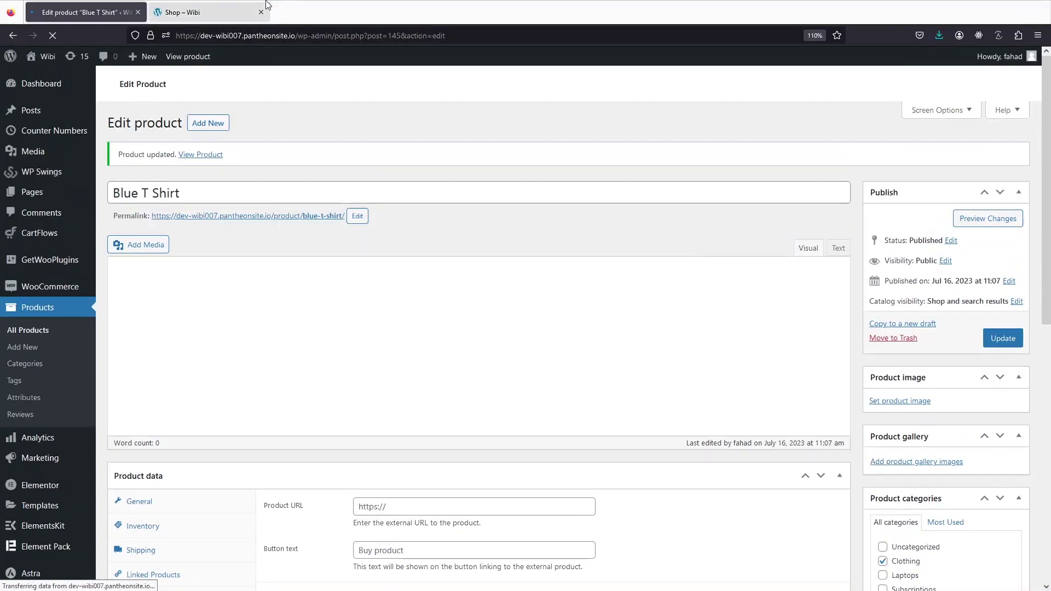
left_click(306, 9)
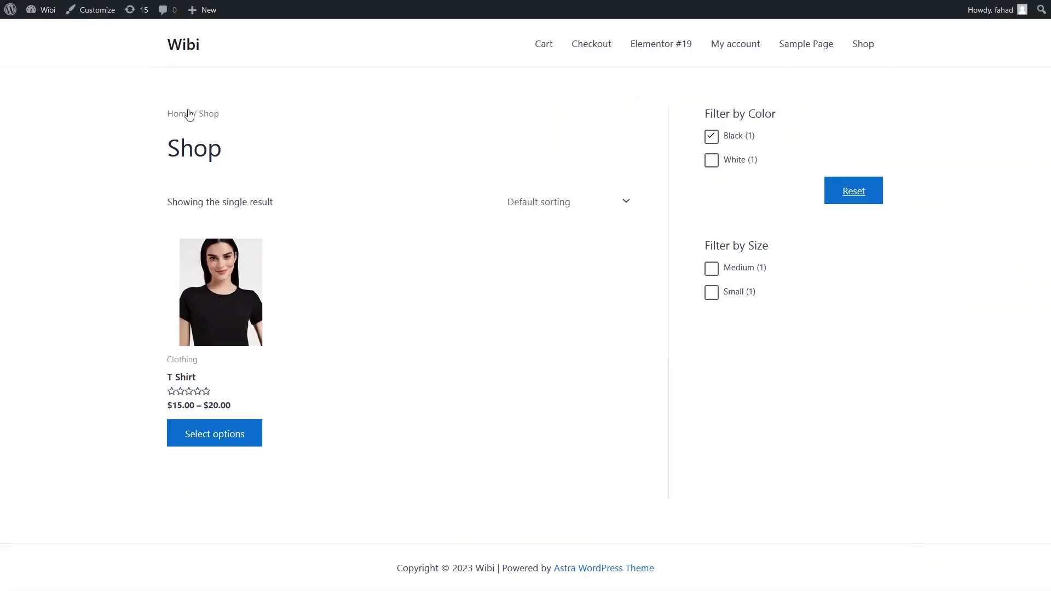
left_click(863, 47)
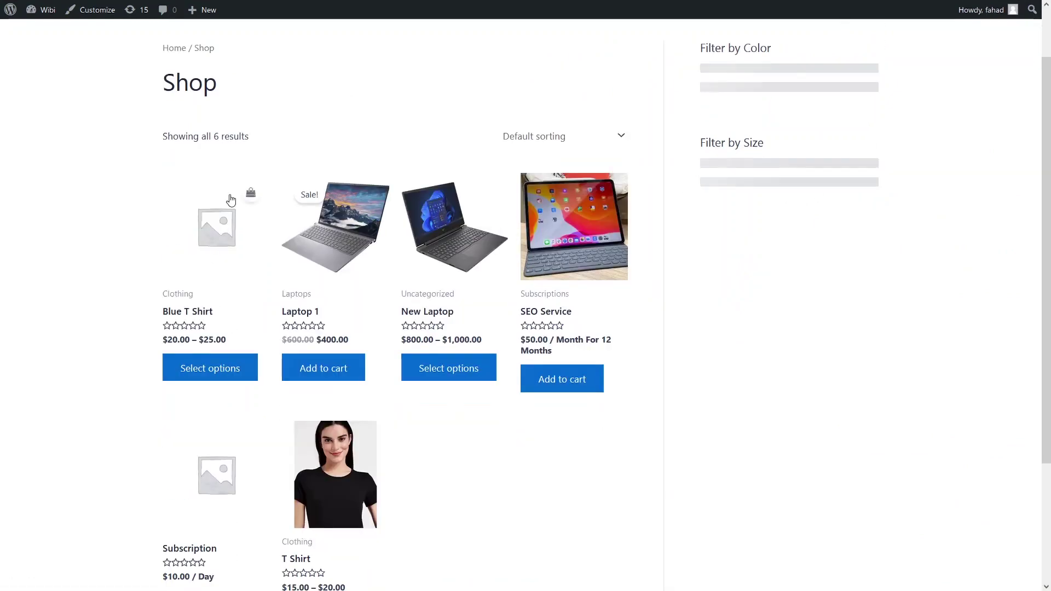
- Make the blue shirt photo Blue T Shirt's main product image and update the product
left_click(96, 13)
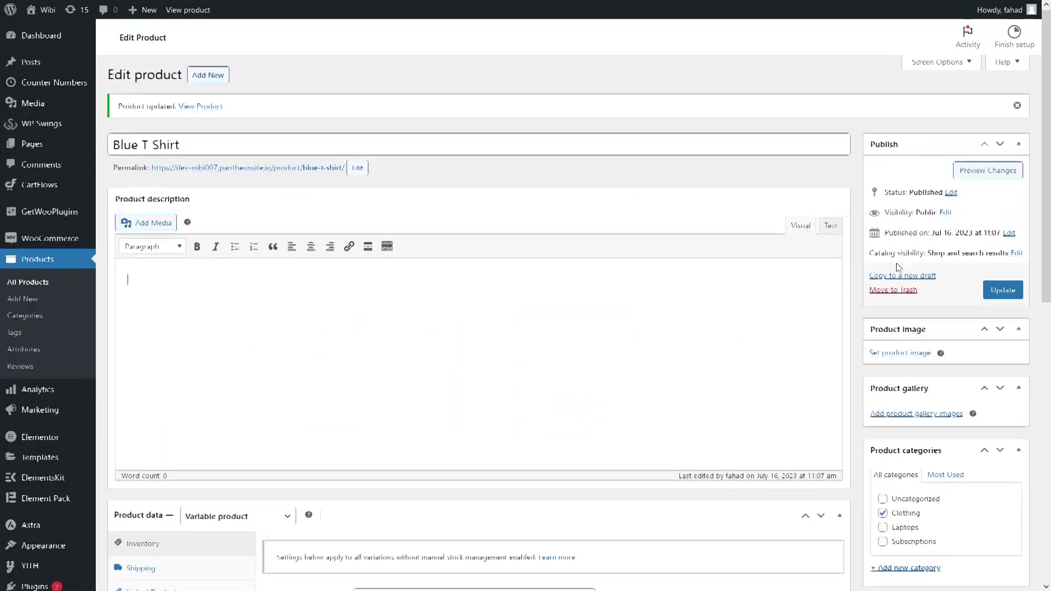
scroll(898, 295, "down", 4)
left_click(898, 247)
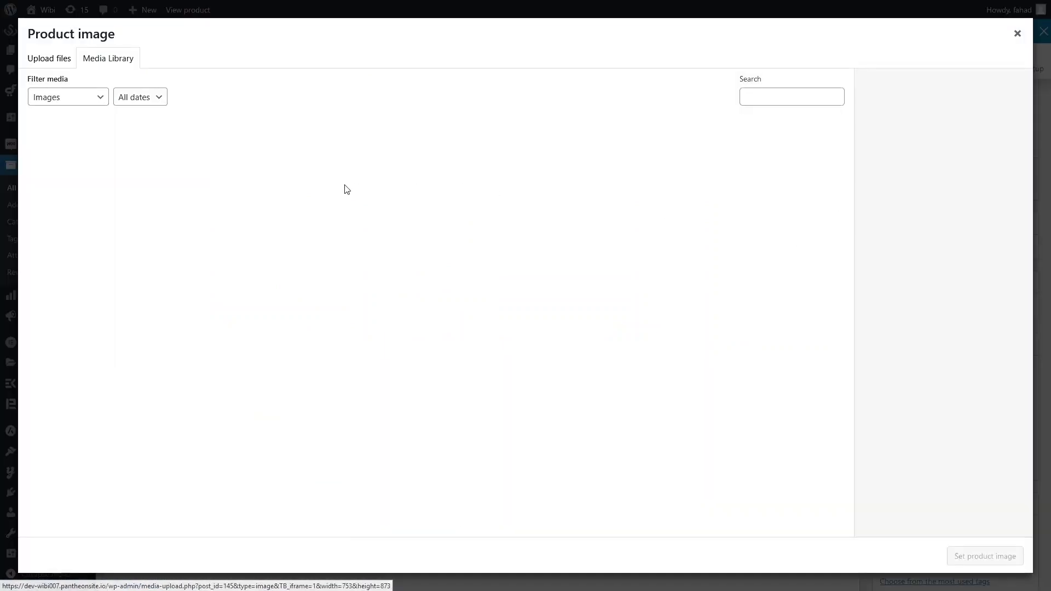
left_click(953, 554)
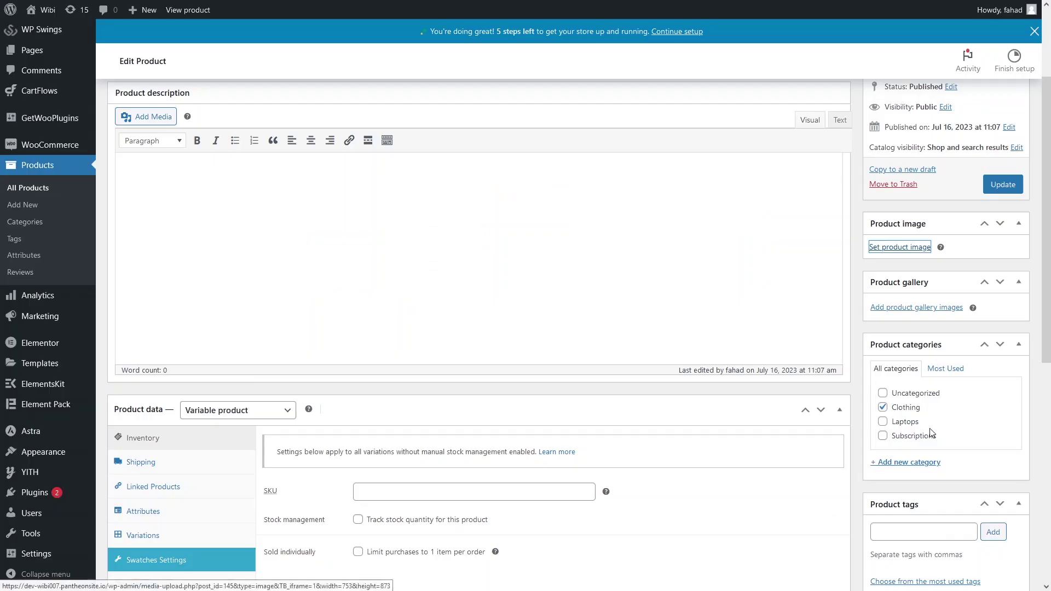
left_click(995, 191)
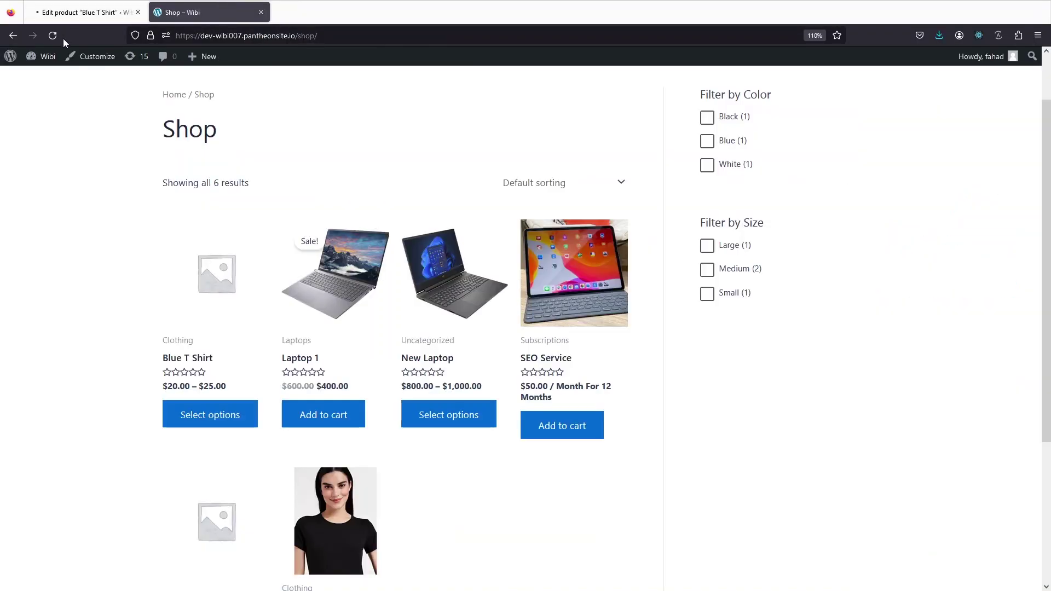
- Reload the Shop page and tick Medium under Filter by Size, narrowing it to two shirts
left_click(55, 36)
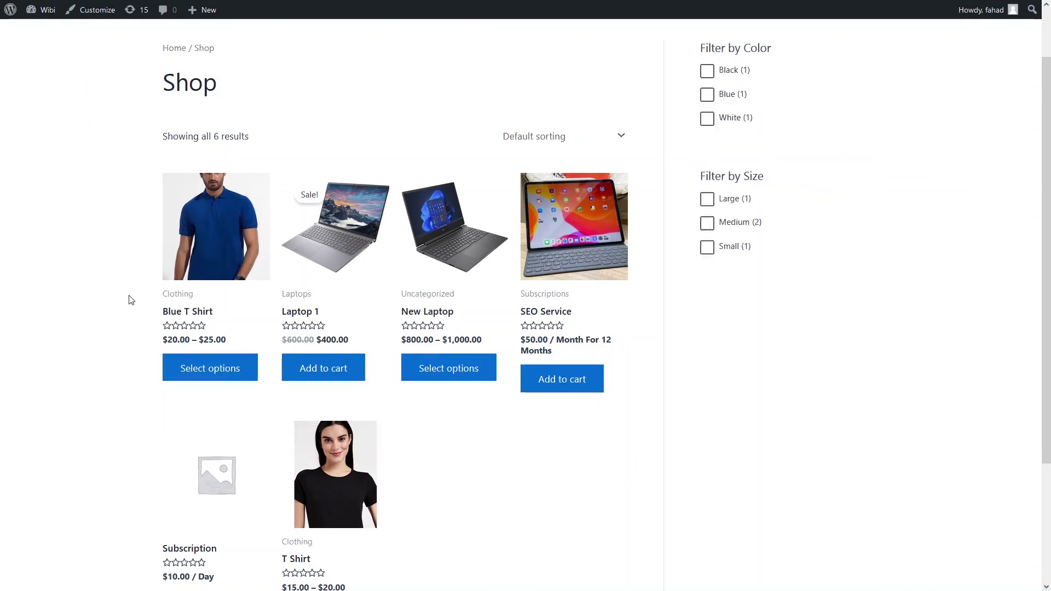
scroll(618, 79, "up", 2)
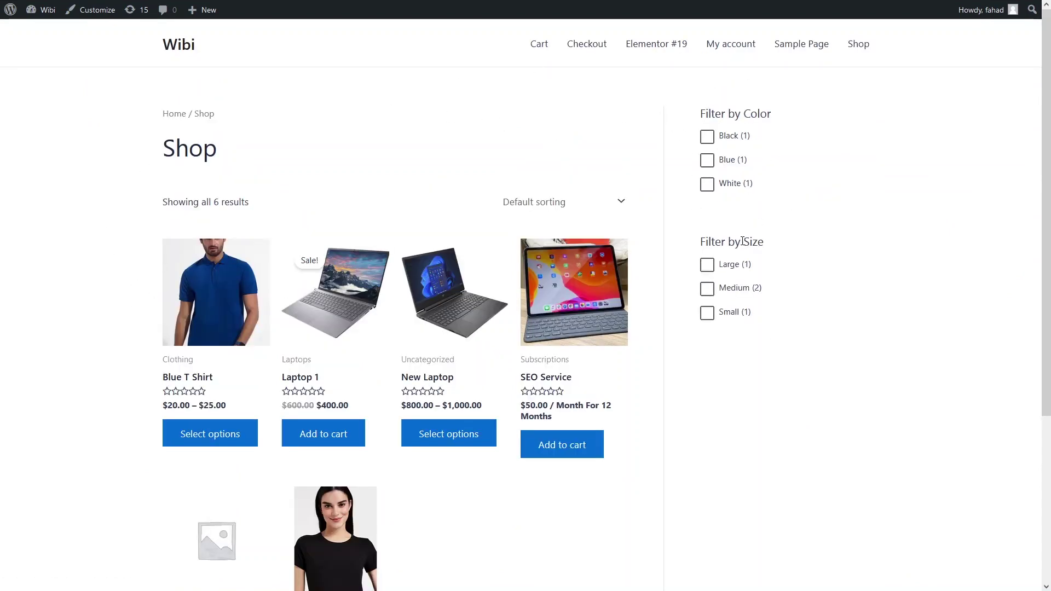
left_click(706, 293)
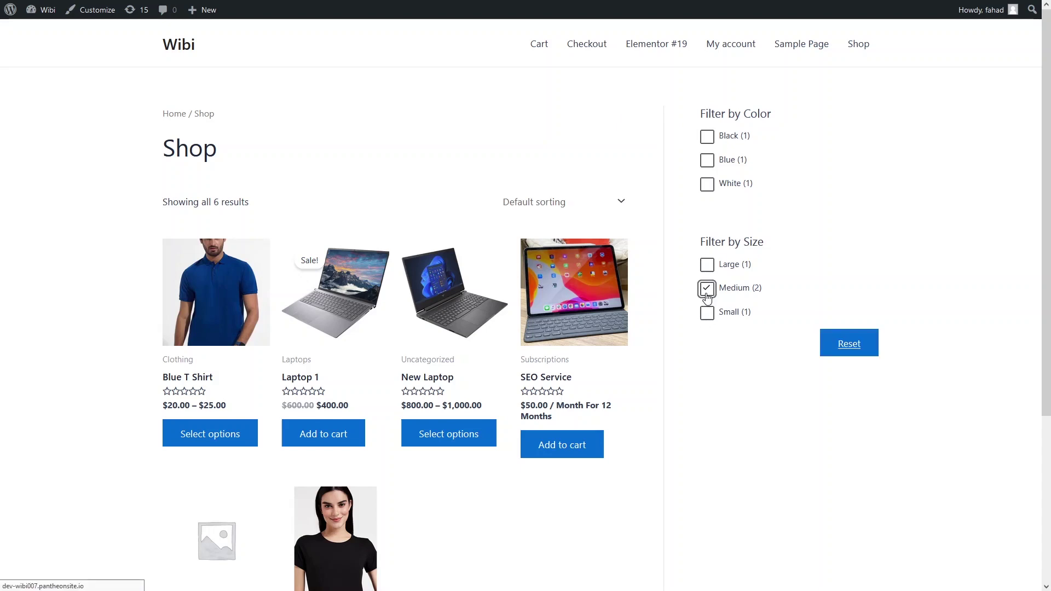